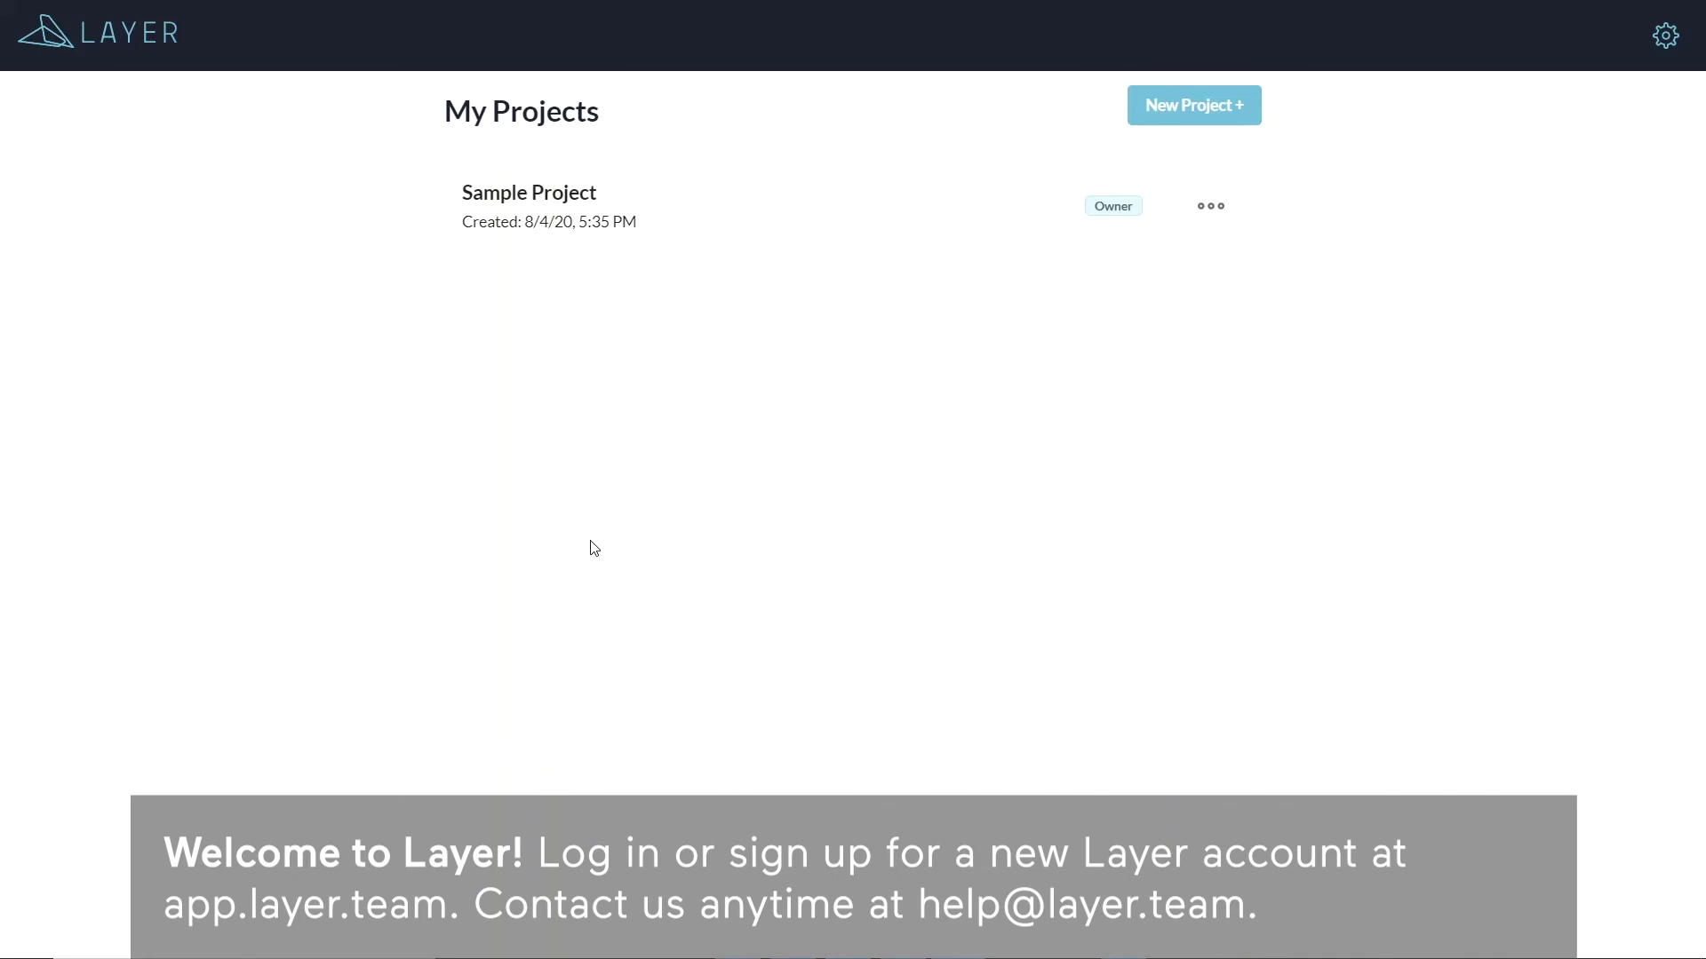
- Create a project named Elementary School Facility Audit, located in Lincoln, NE, using the Design Template
left_click(1192, 109)
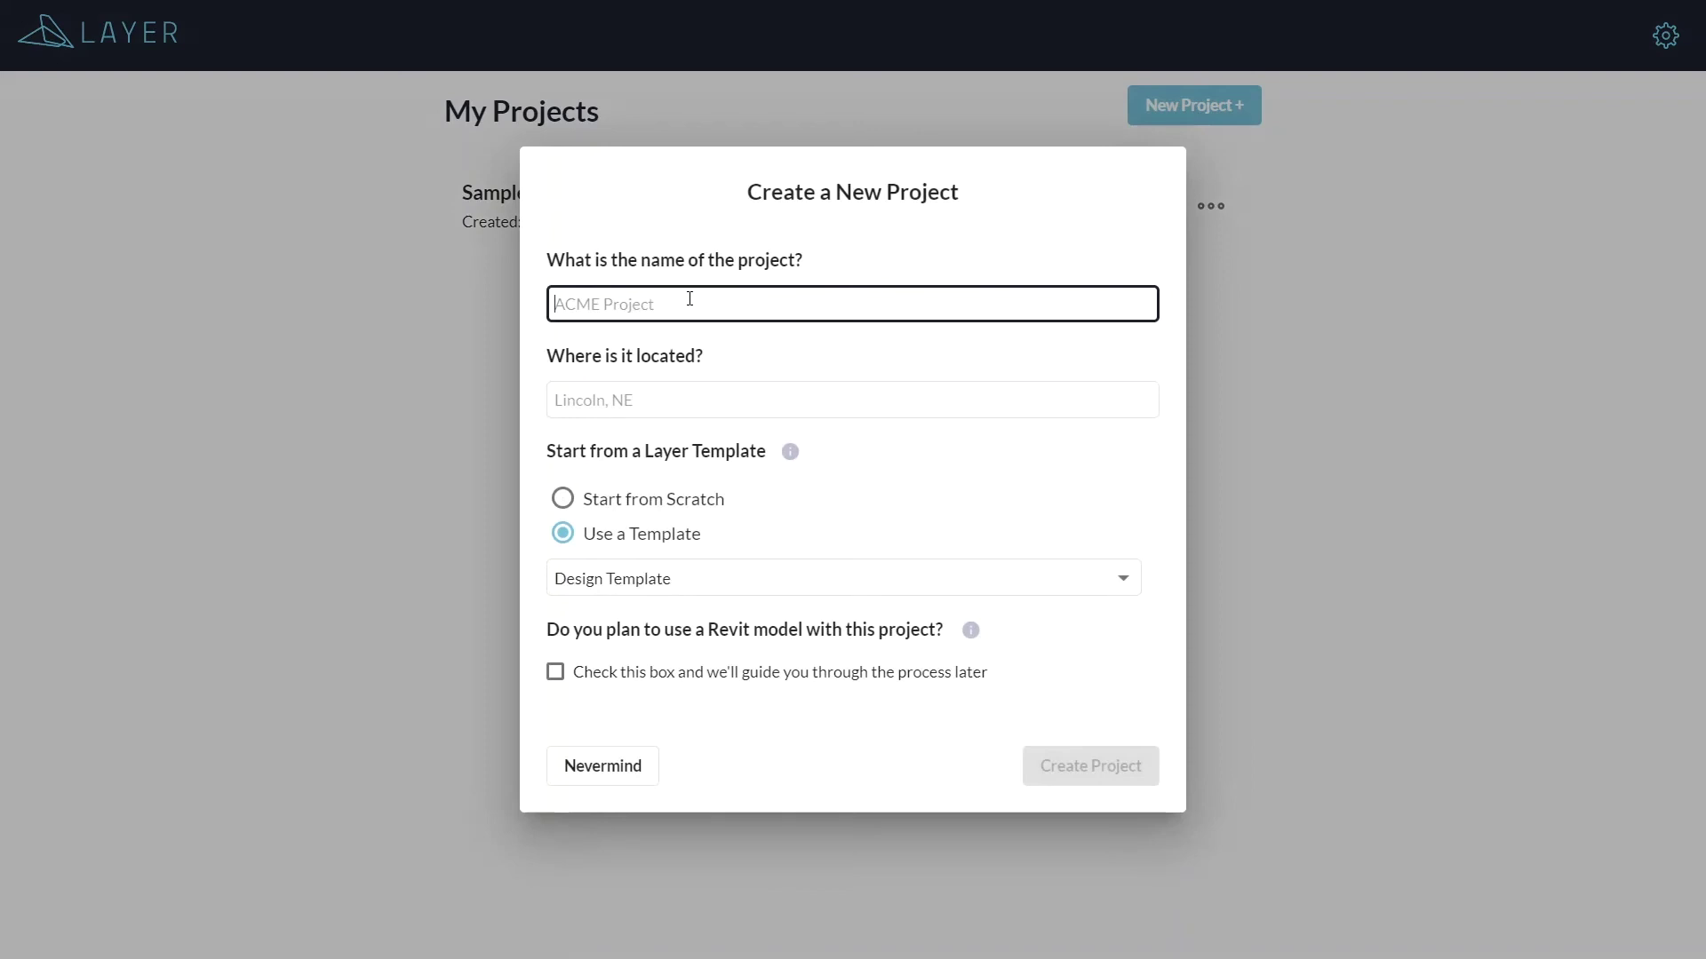
type("Elementary School Facility Audit")
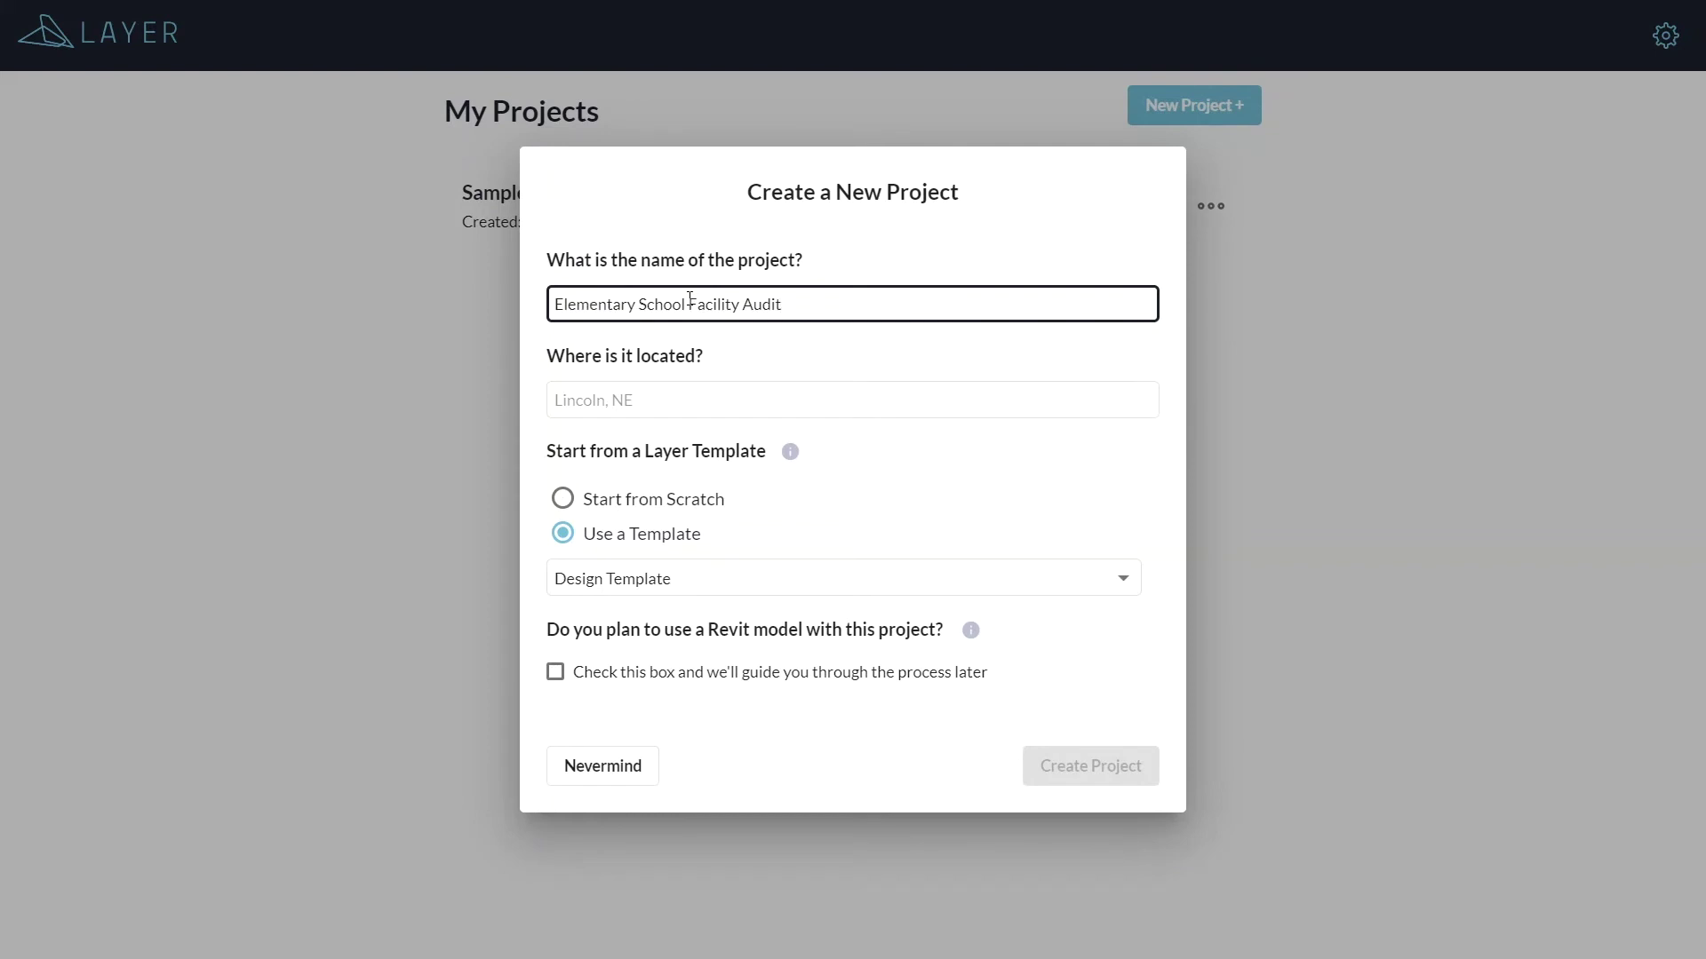
left_click(691, 396)
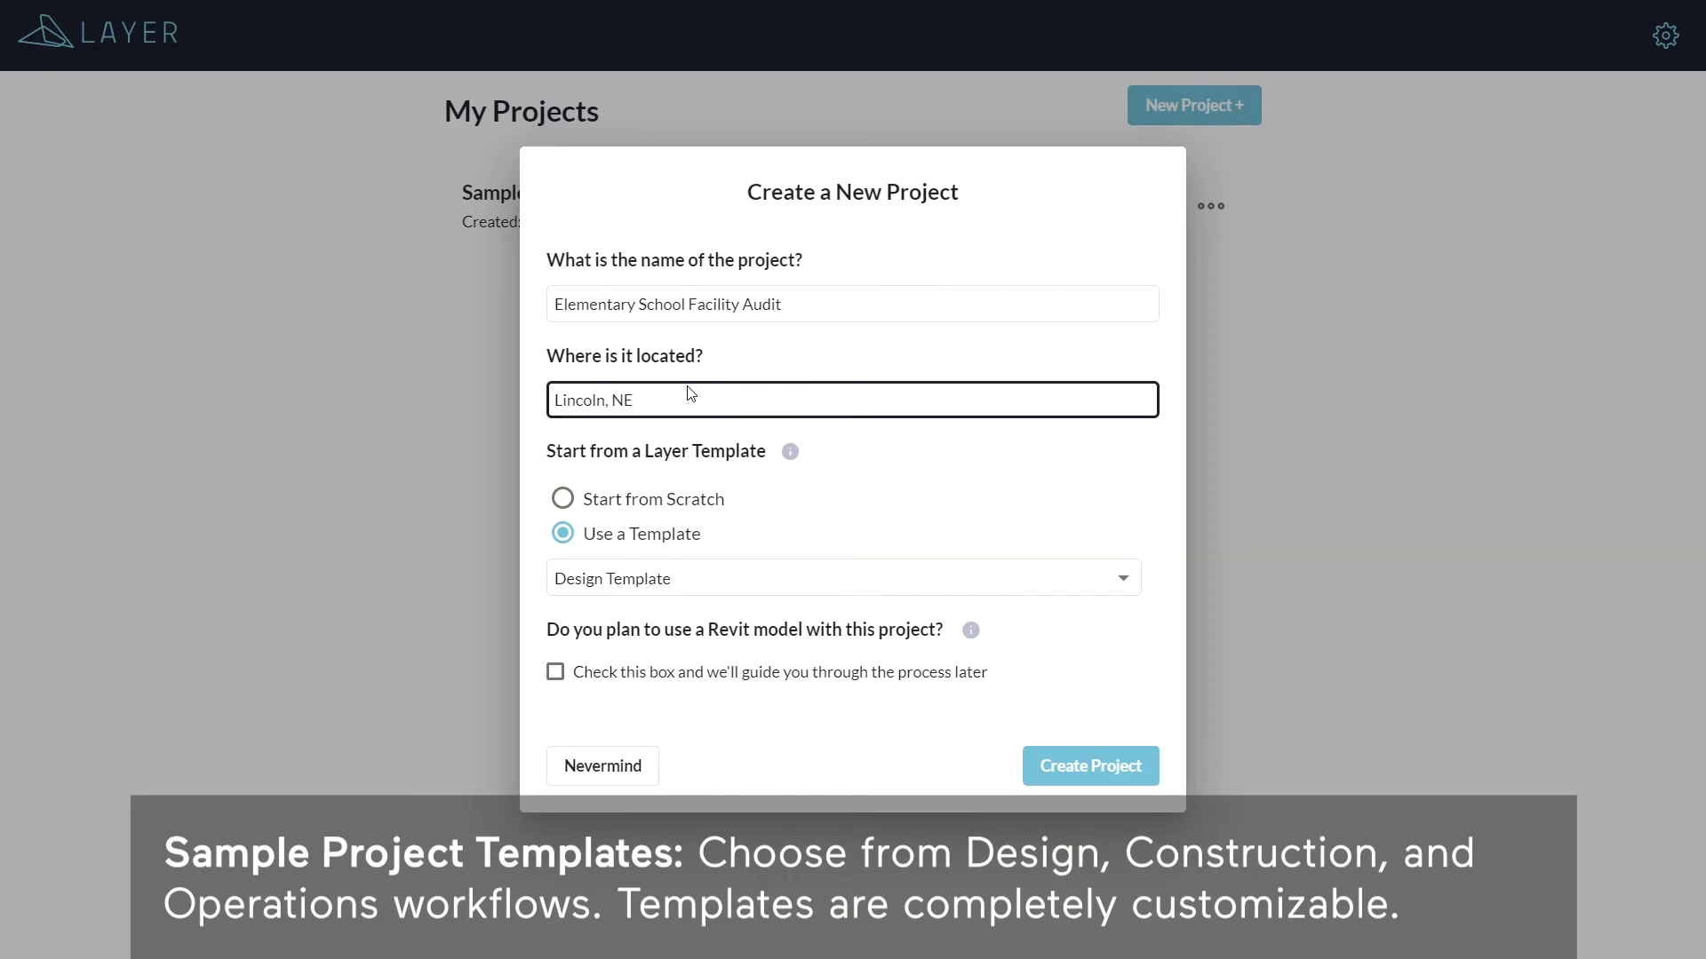
left_click(788, 577)
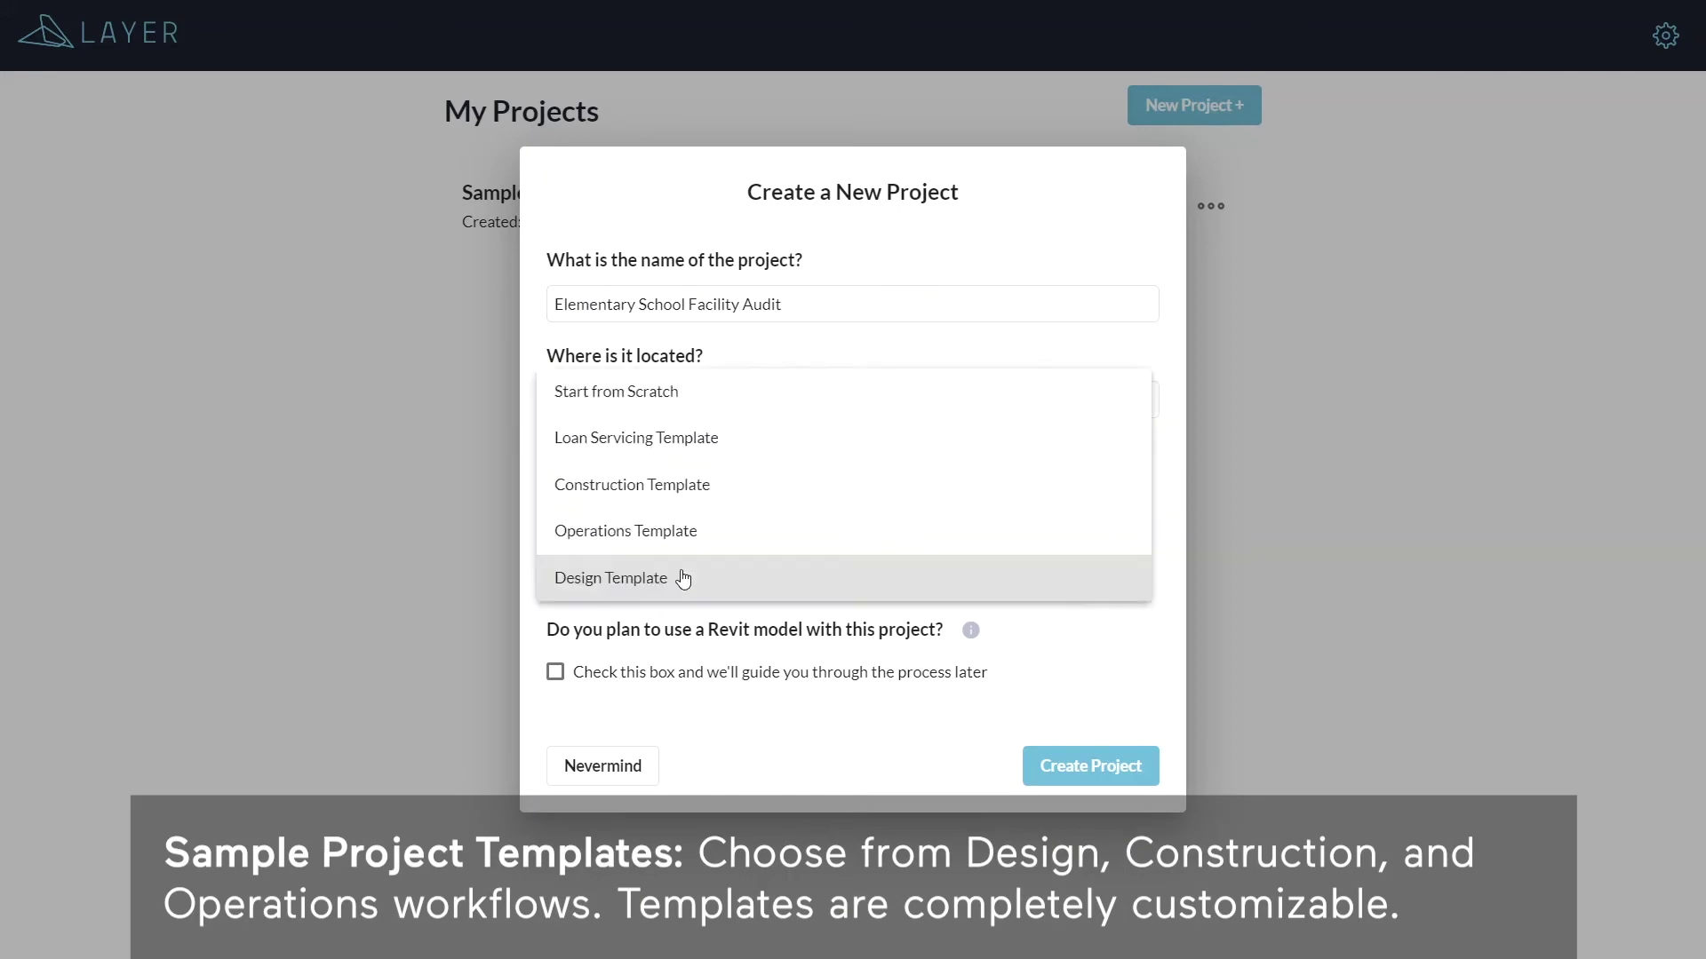
left_click(827, 733)
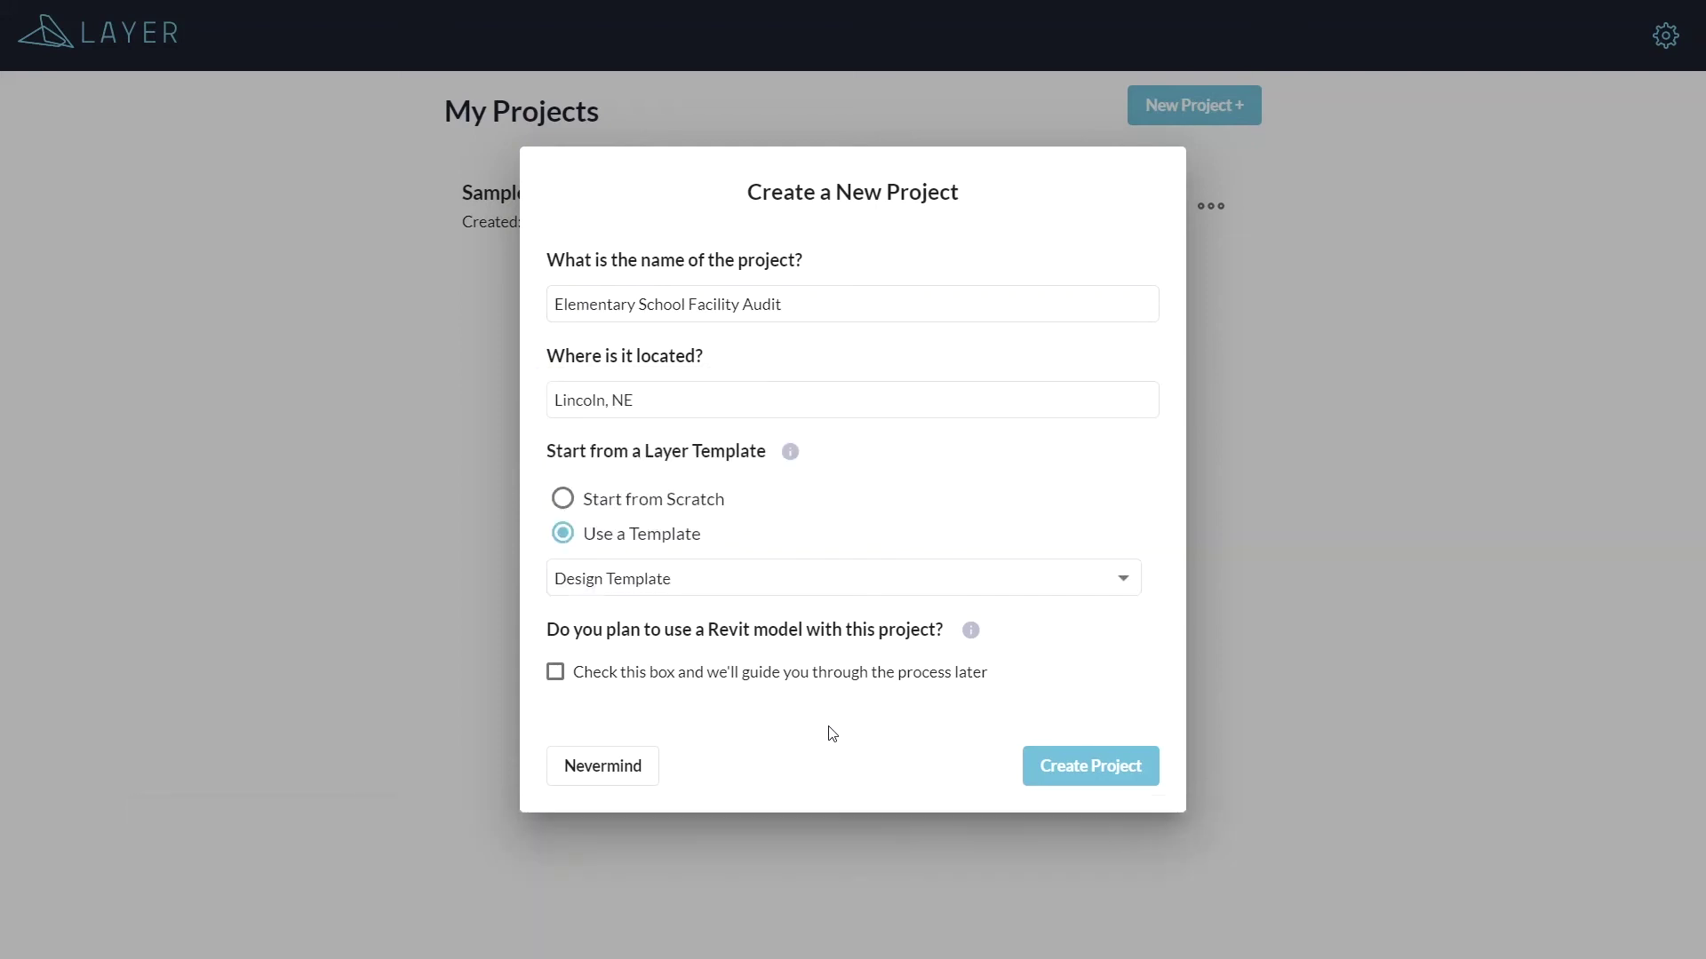
left_click(1088, 766)
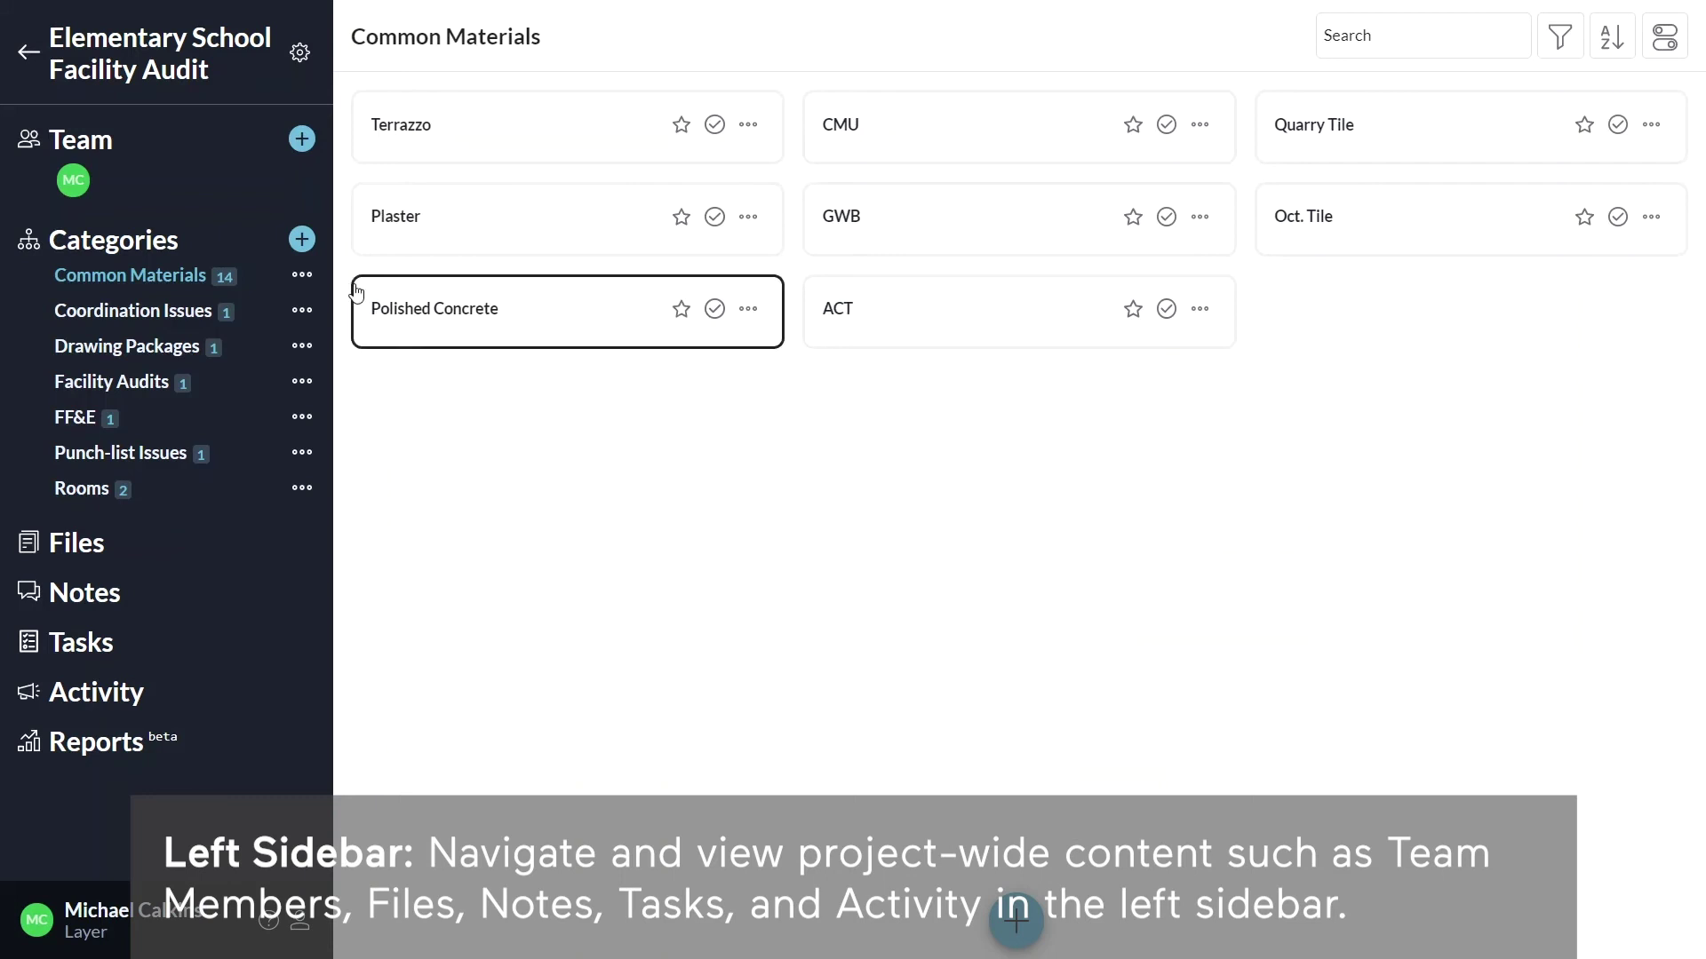
- Select a company user for the project team with Editor permission
left_click(292, 144)
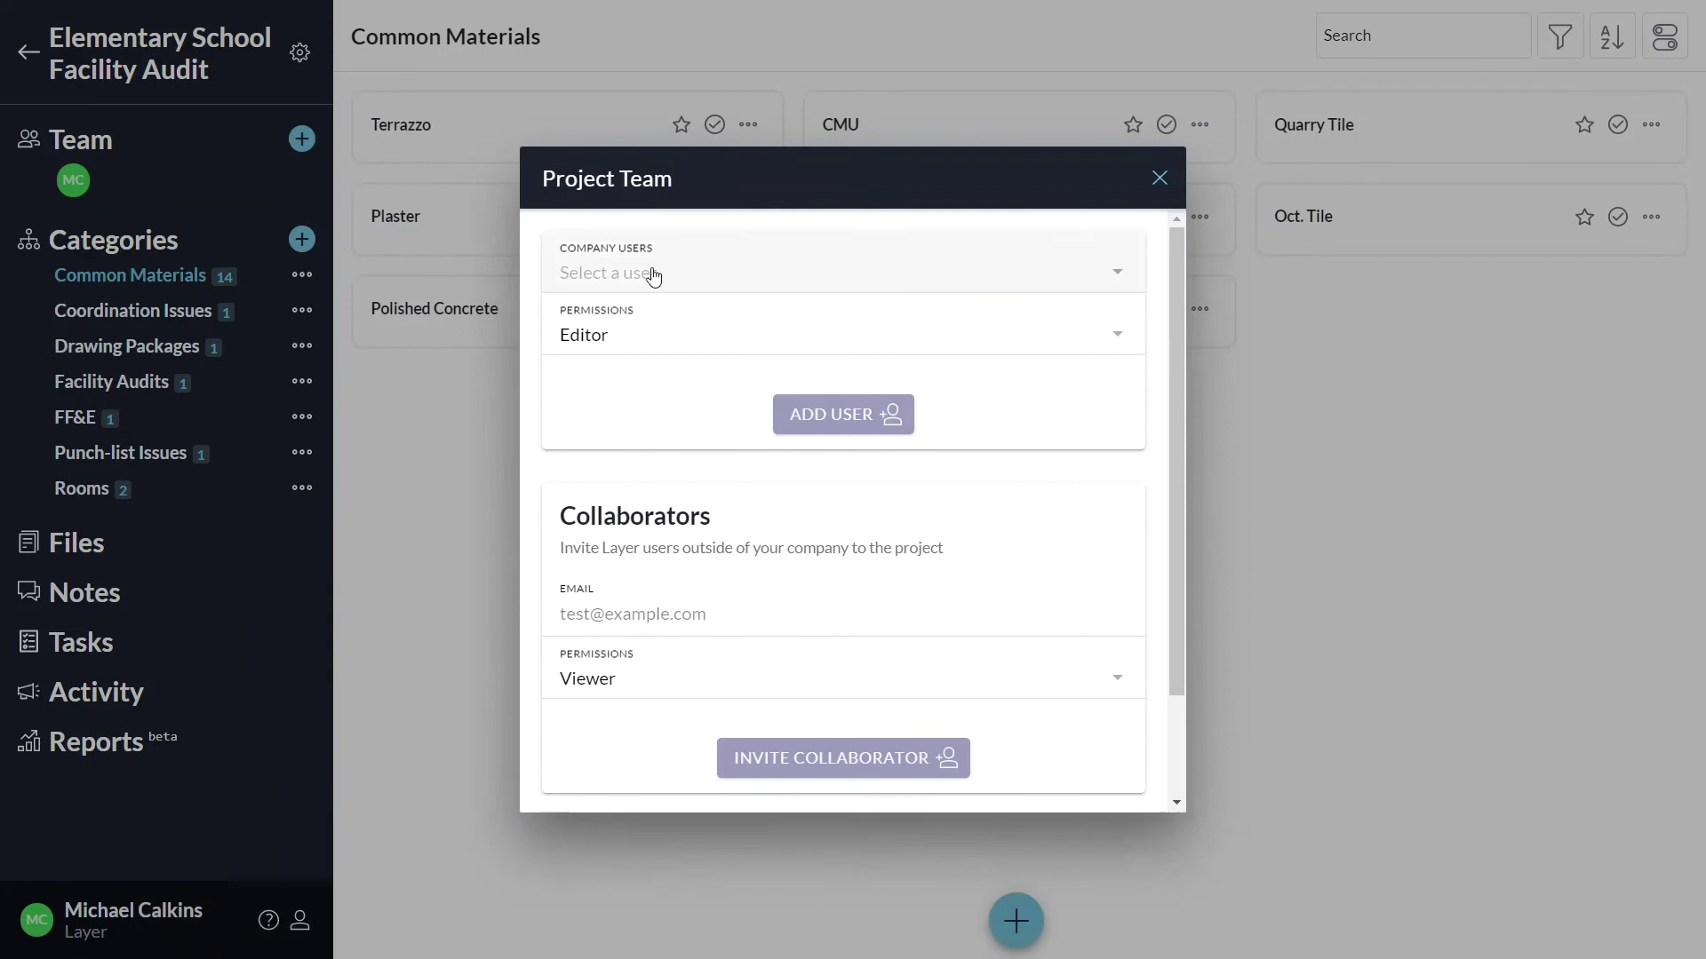
left_click(653, 274)
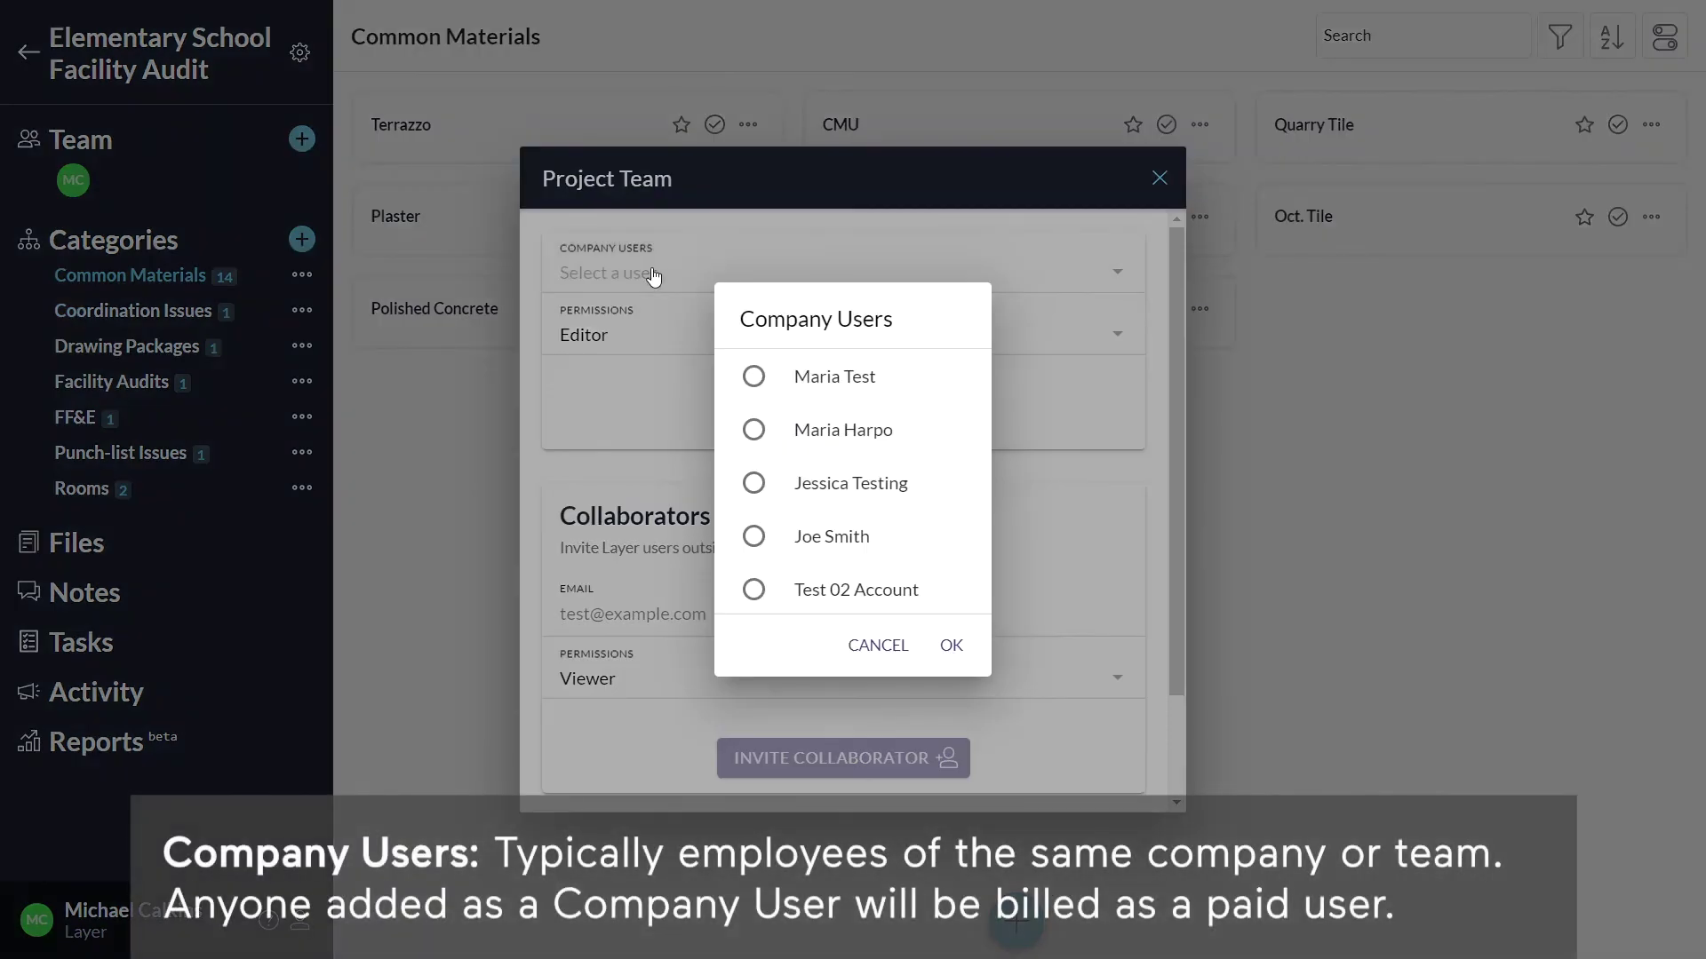
scroll(828, 404, "down", 5)
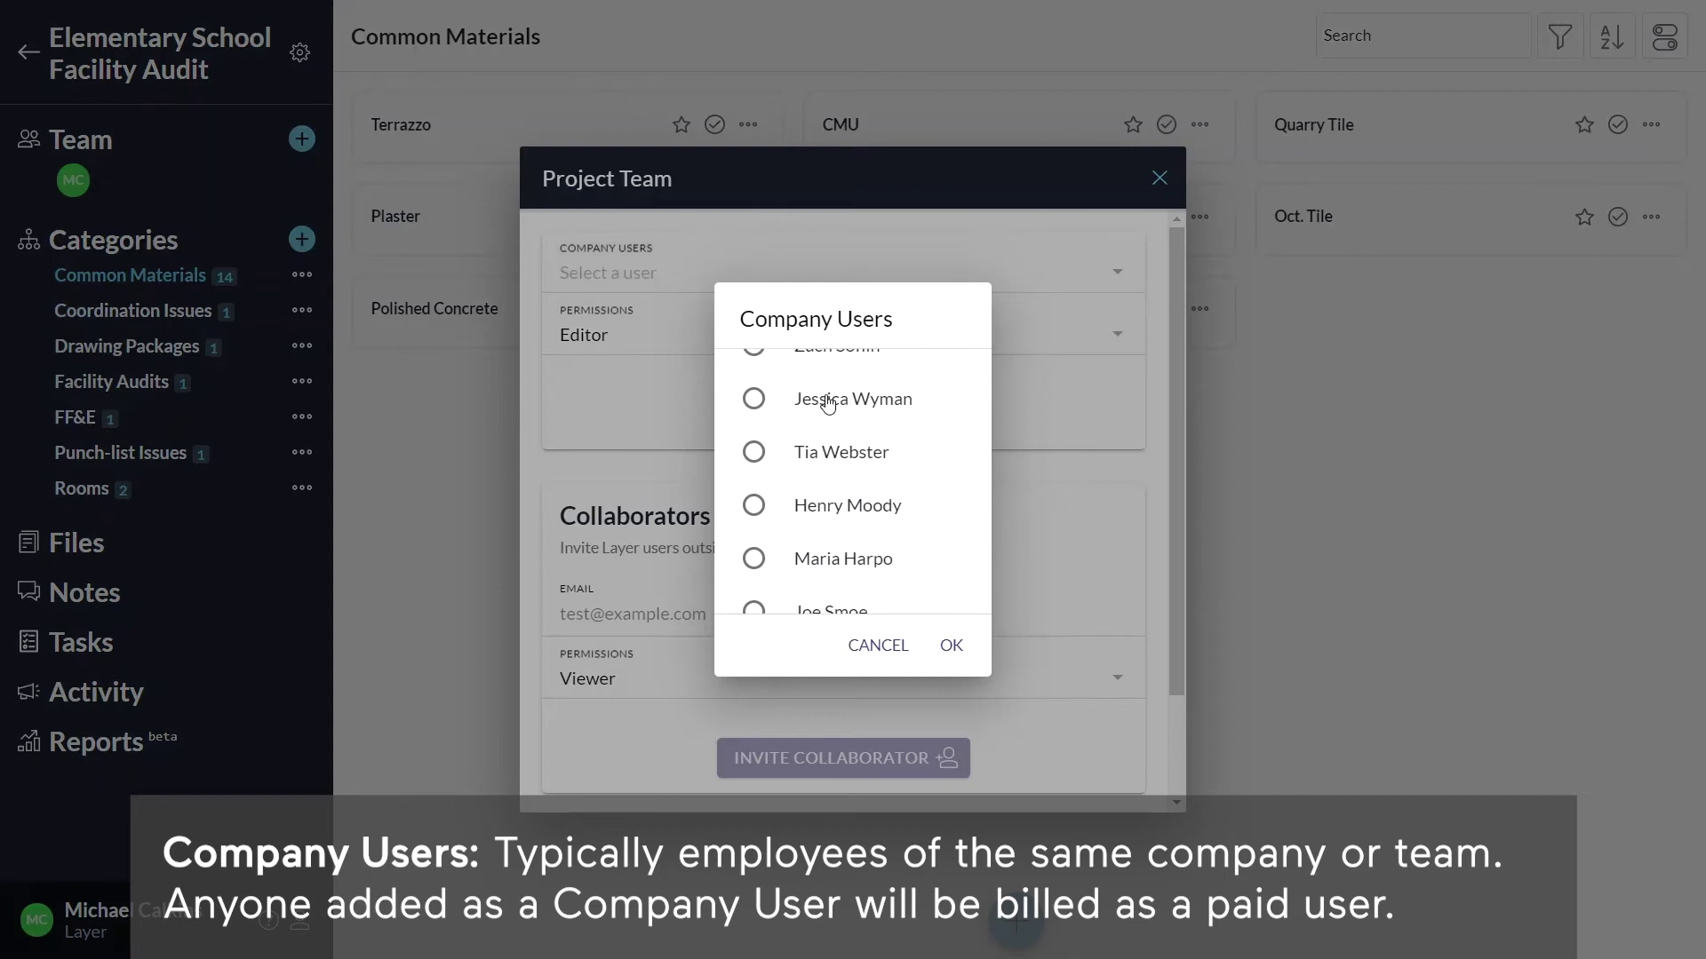
left_click(827, 401)
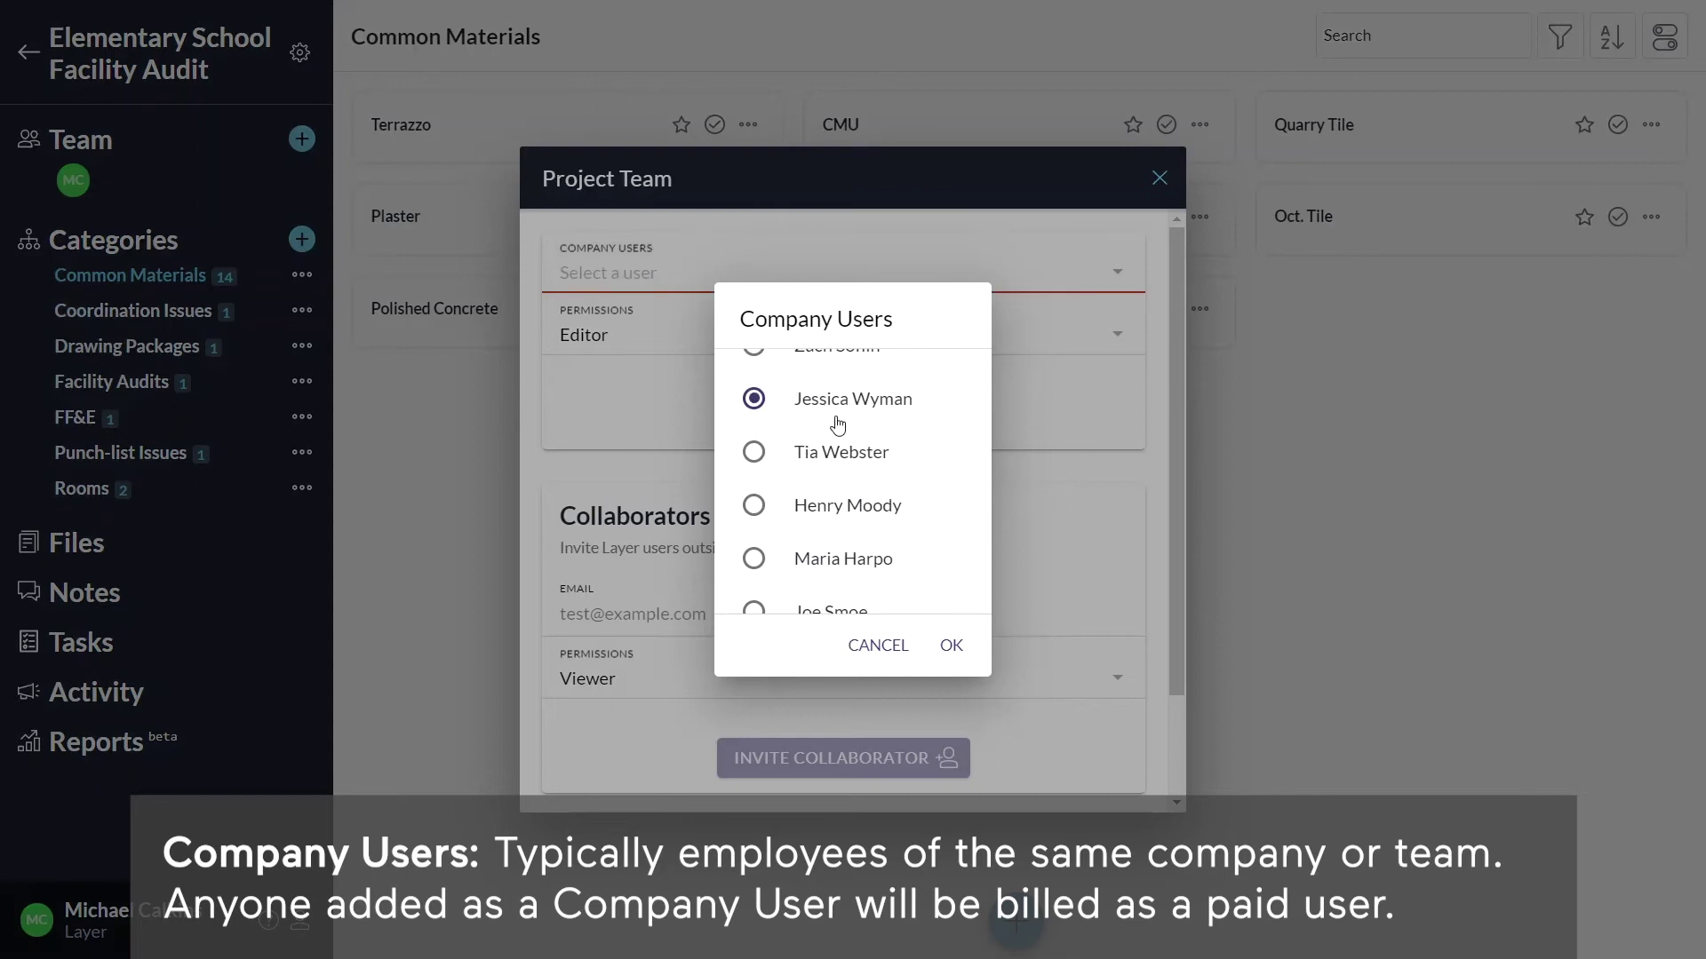
left_click(959, 652)
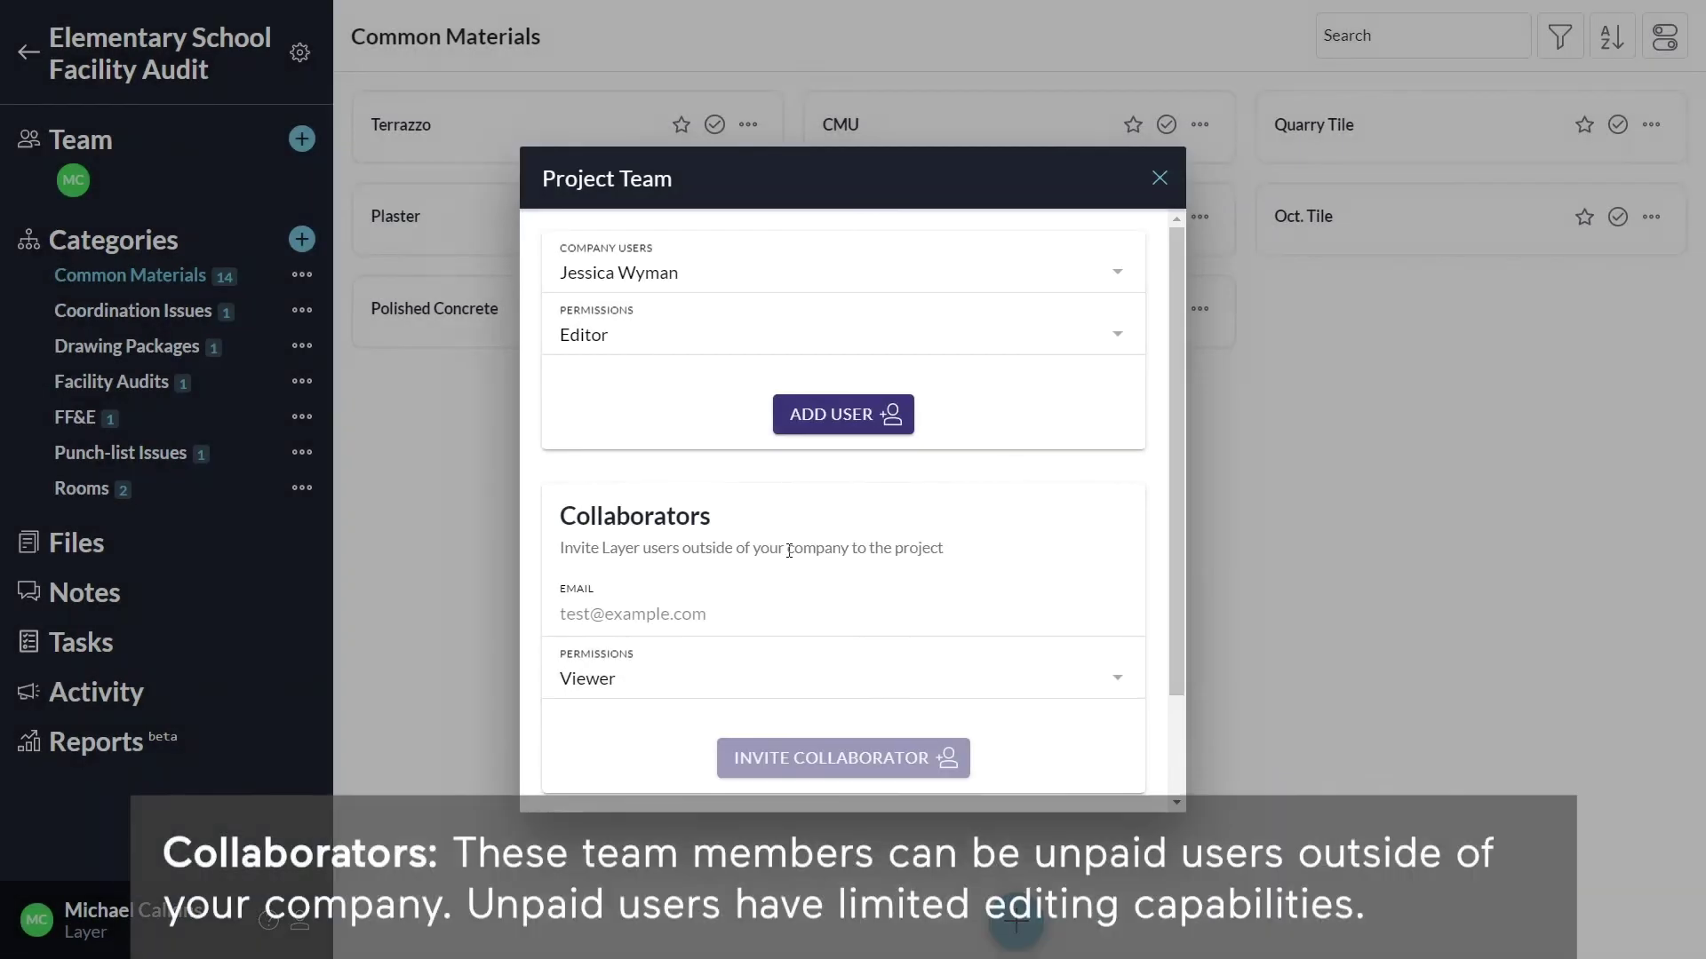
- Invite an outside collaborator by e-mail with Editor permission, check the team list and close the project team settings
left_click(709, 618)
key("ctrl+v")
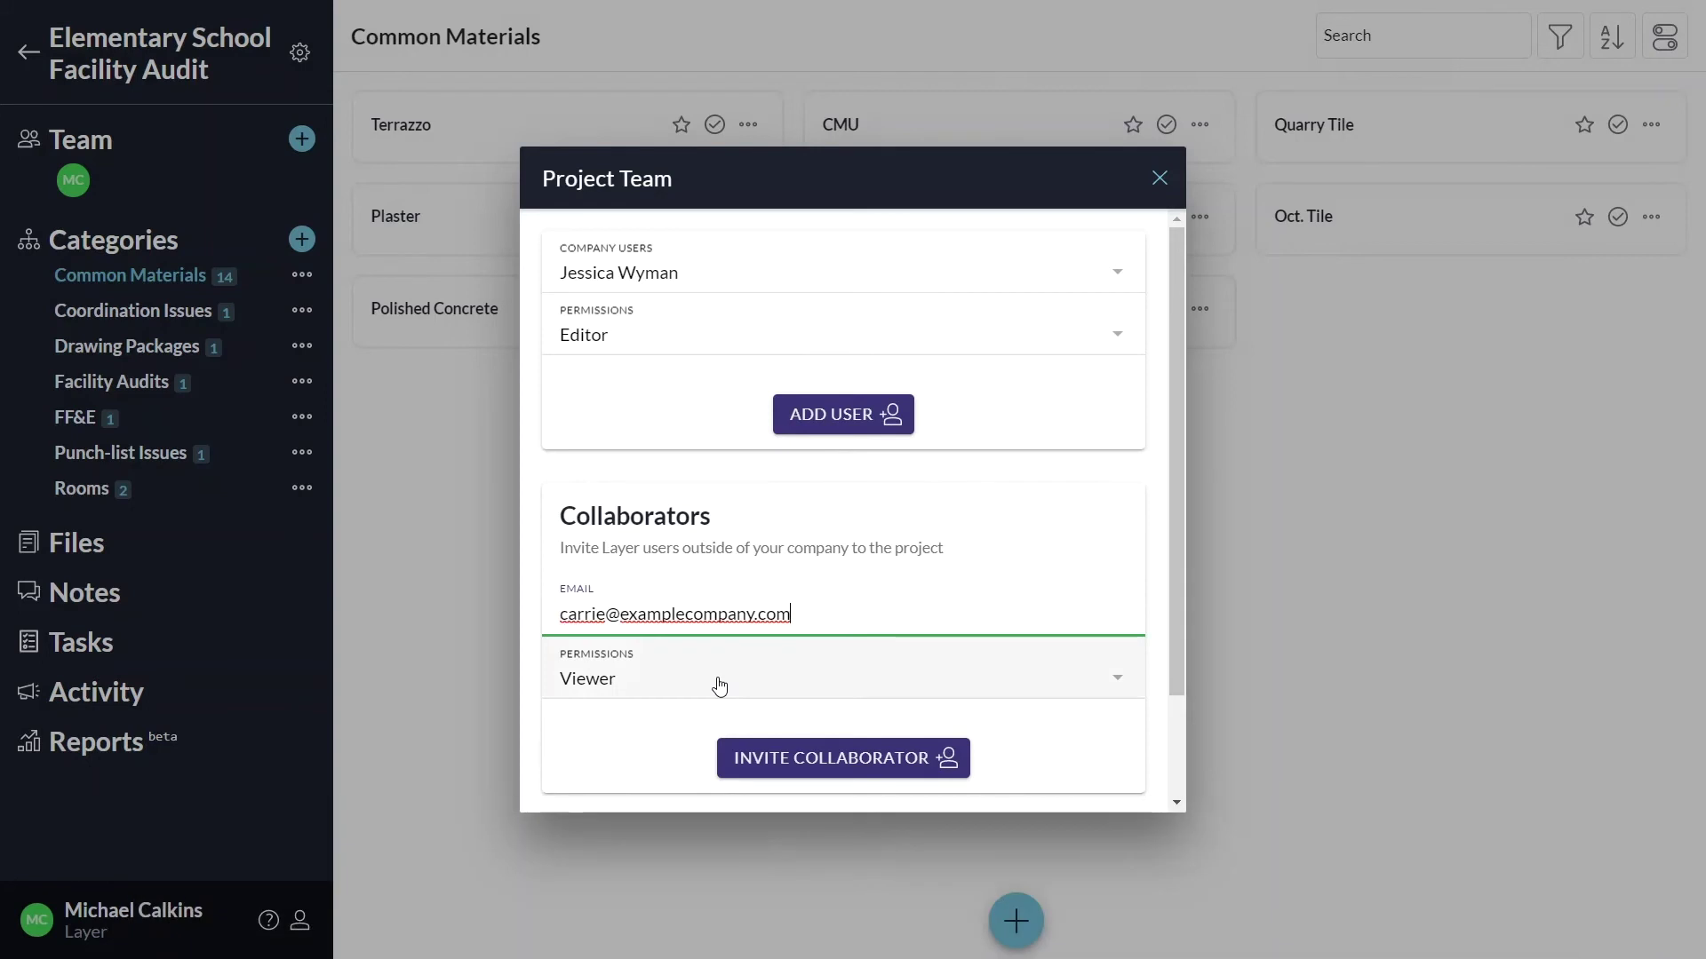
left_click(720, 687)
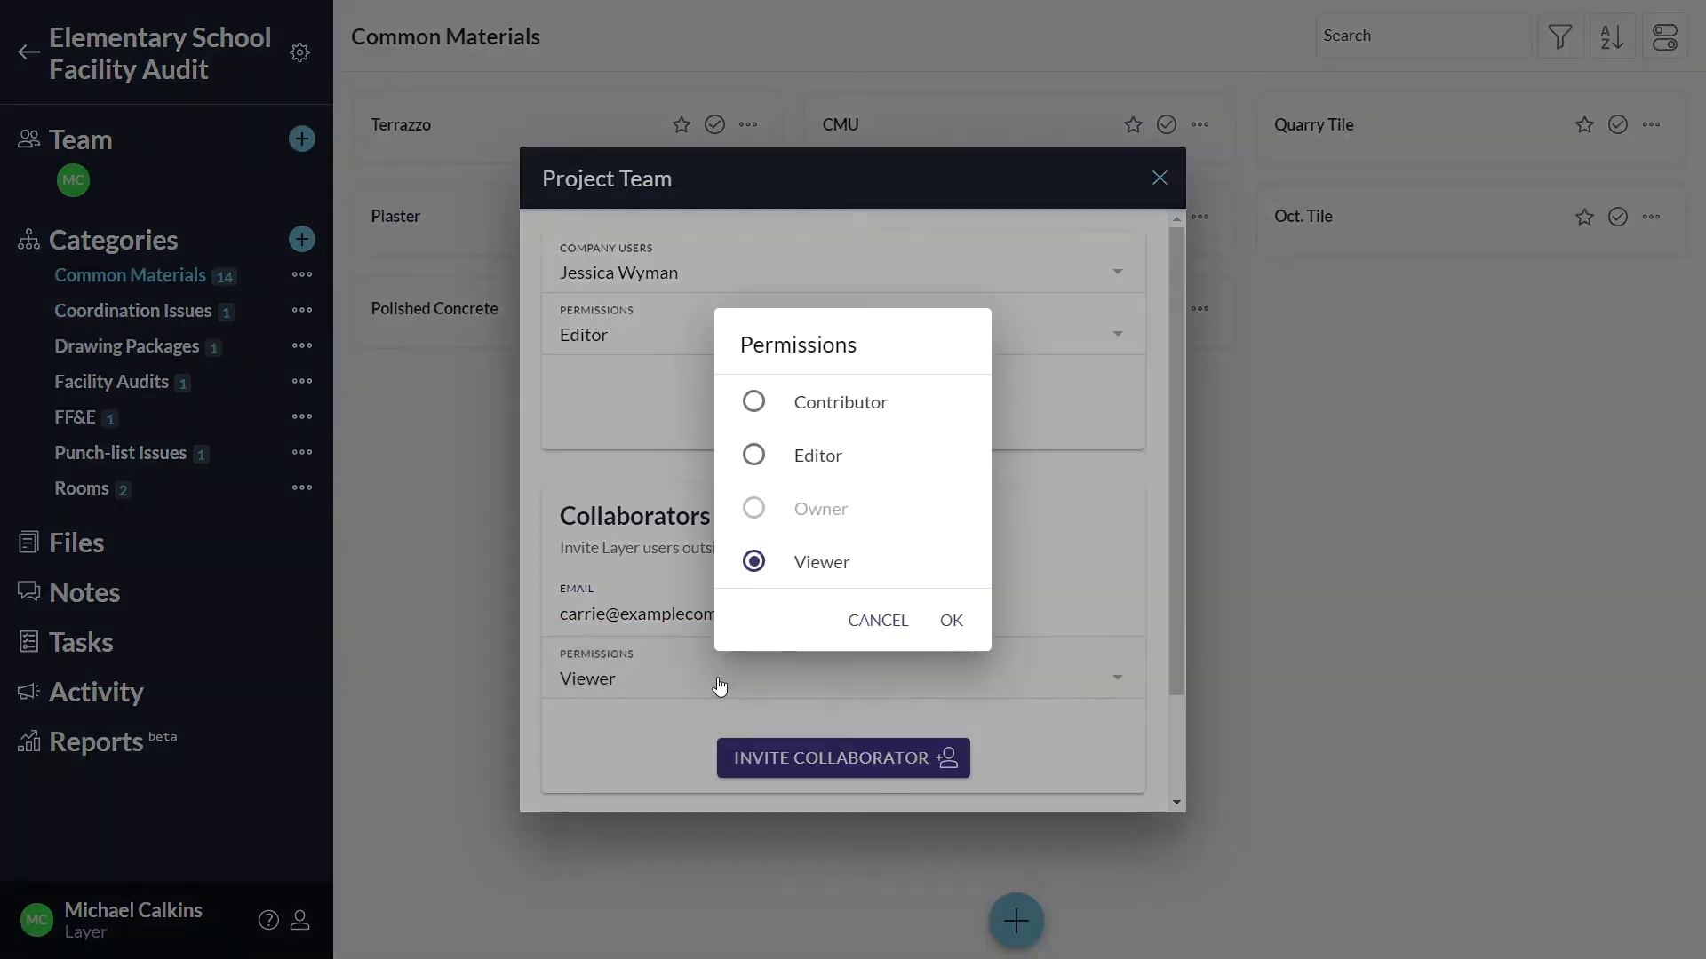
left_click(817, 453)
left_click(947, 621)
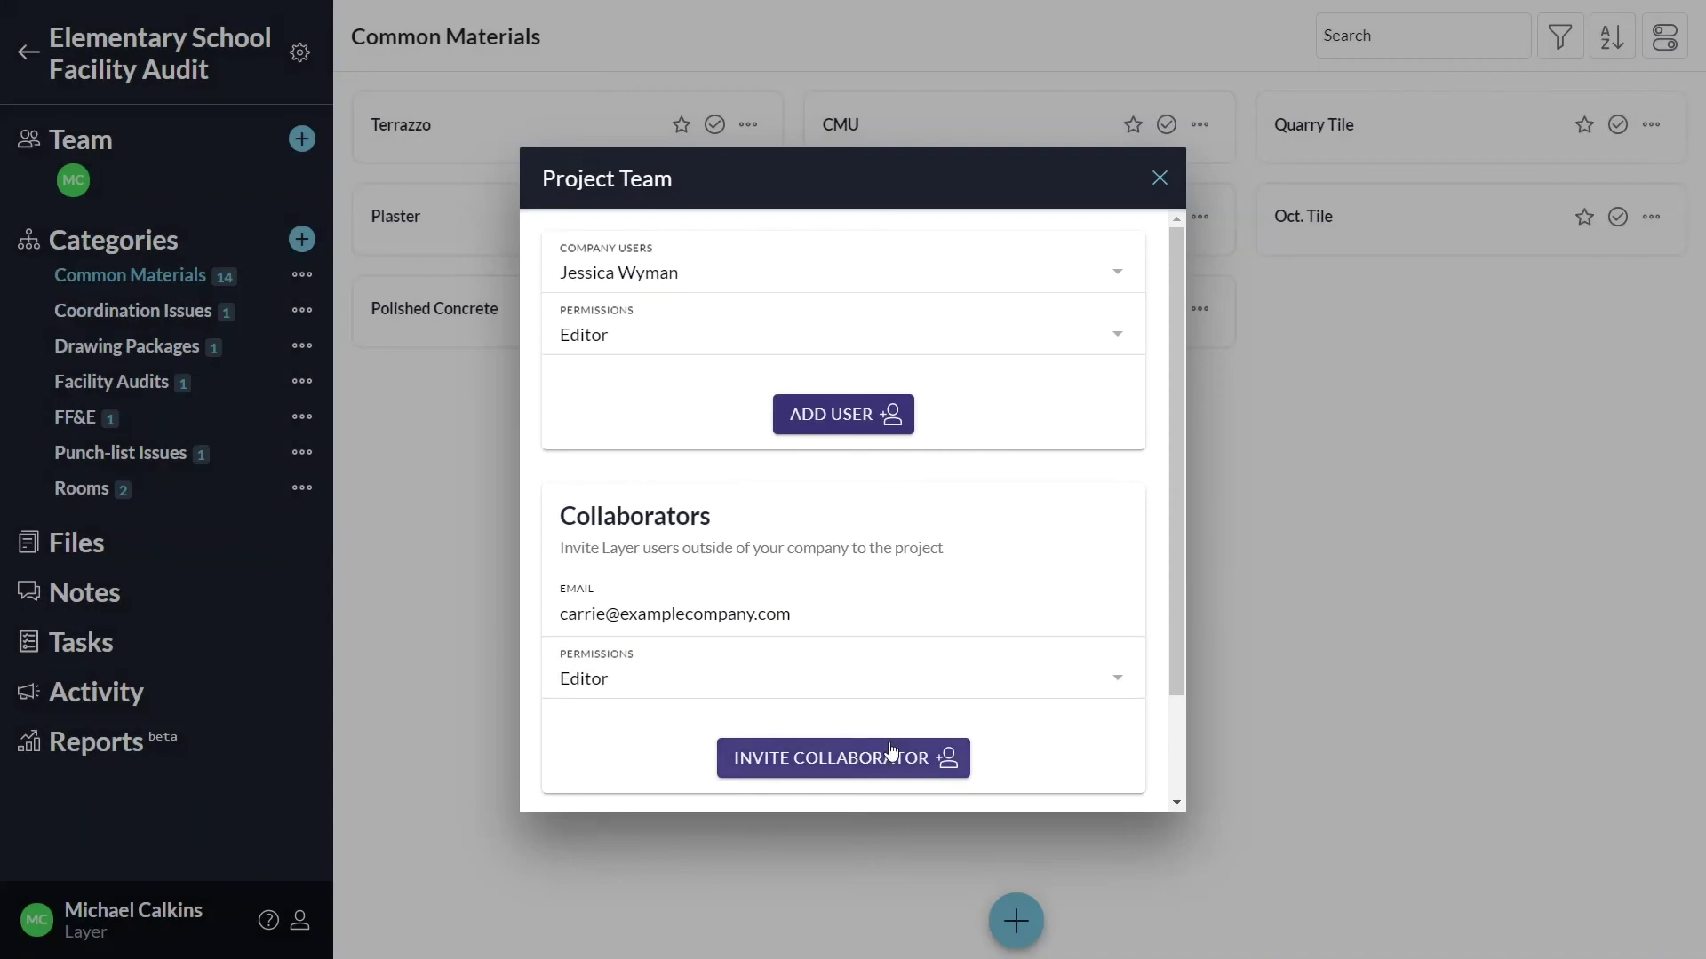
left_click(891, 750)
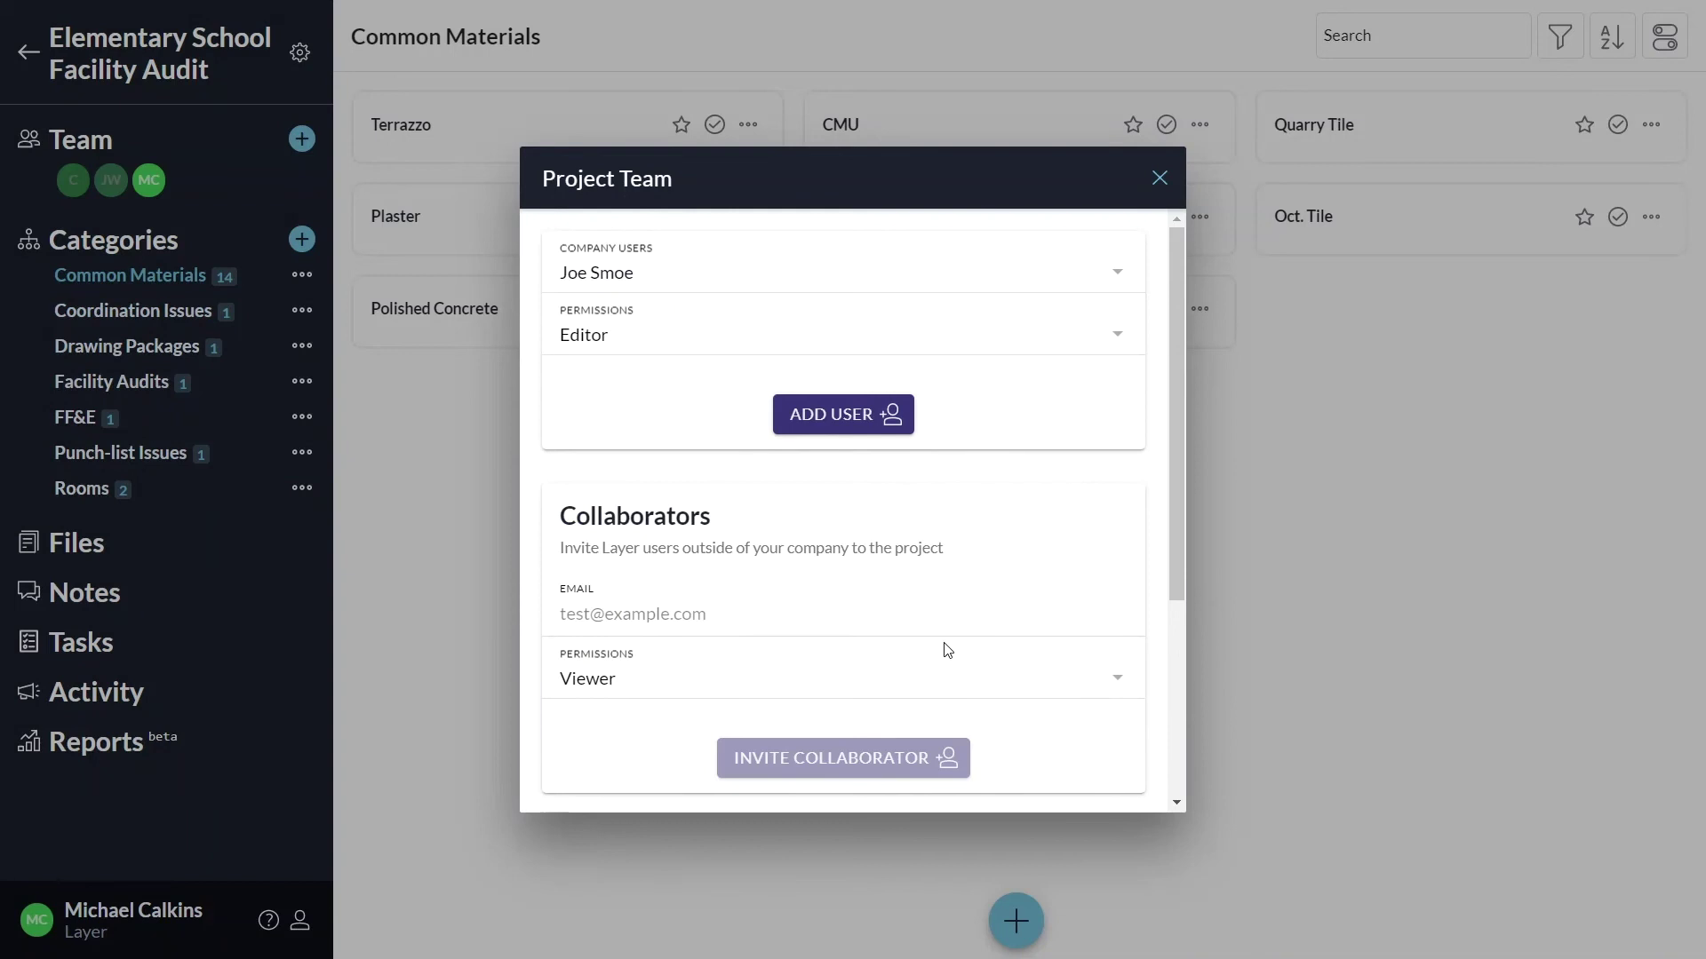
scroll(947, 650, "down", 4)
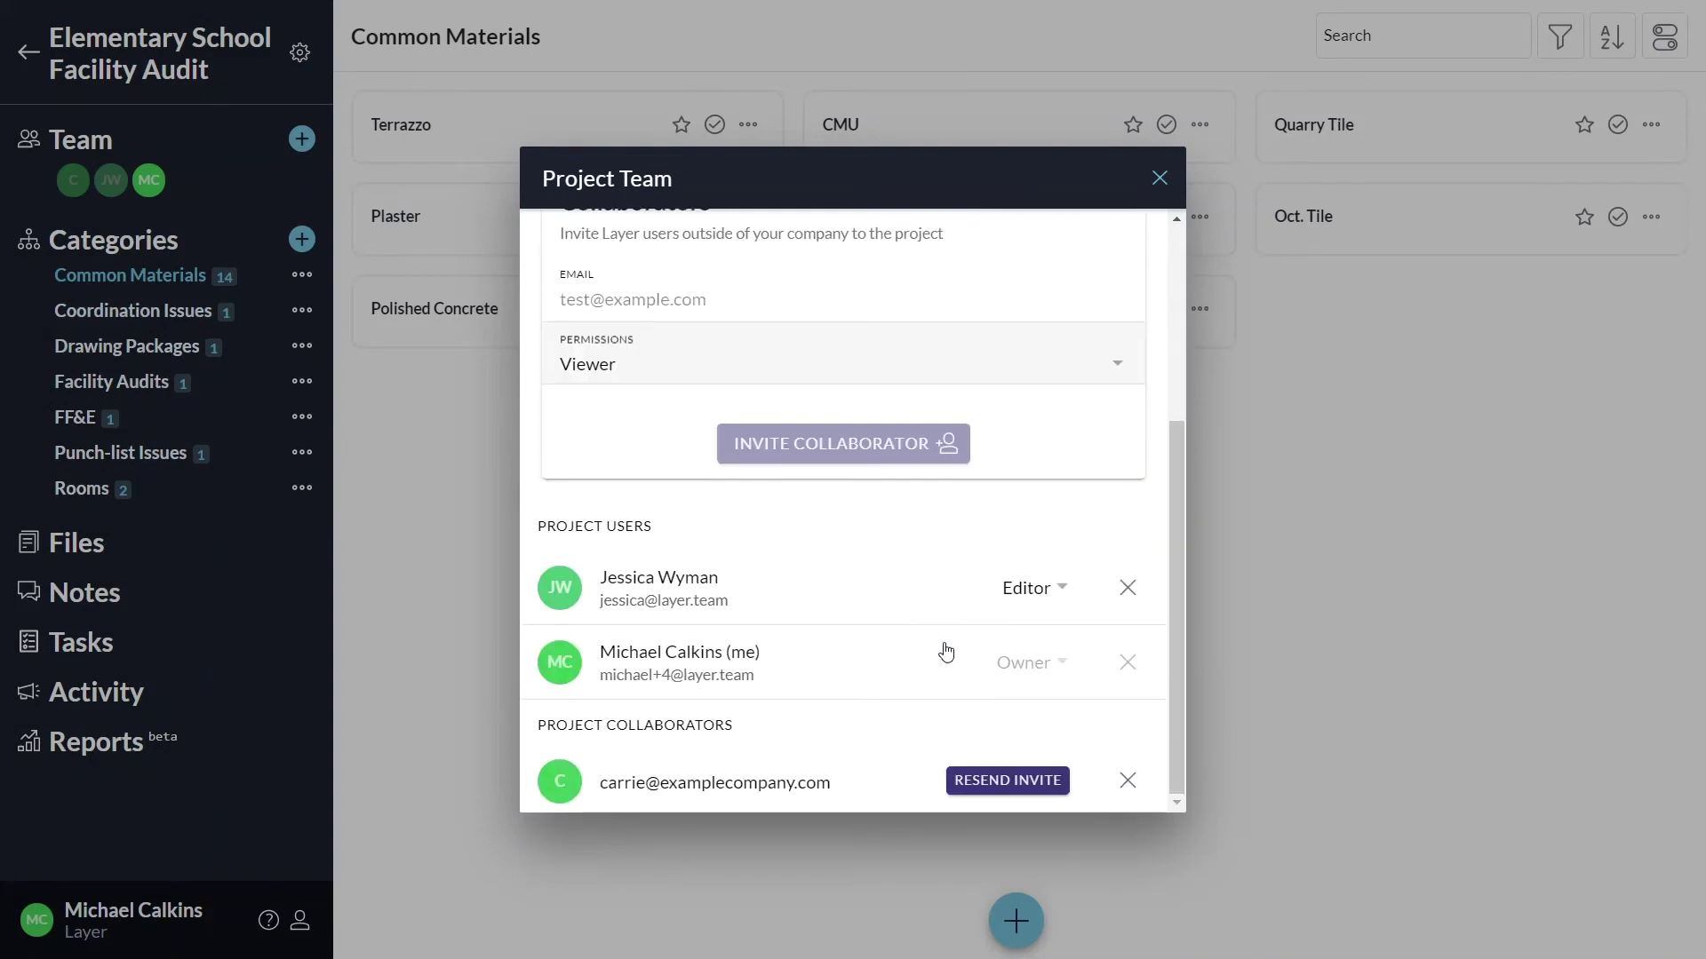
left_click(1128, 588)
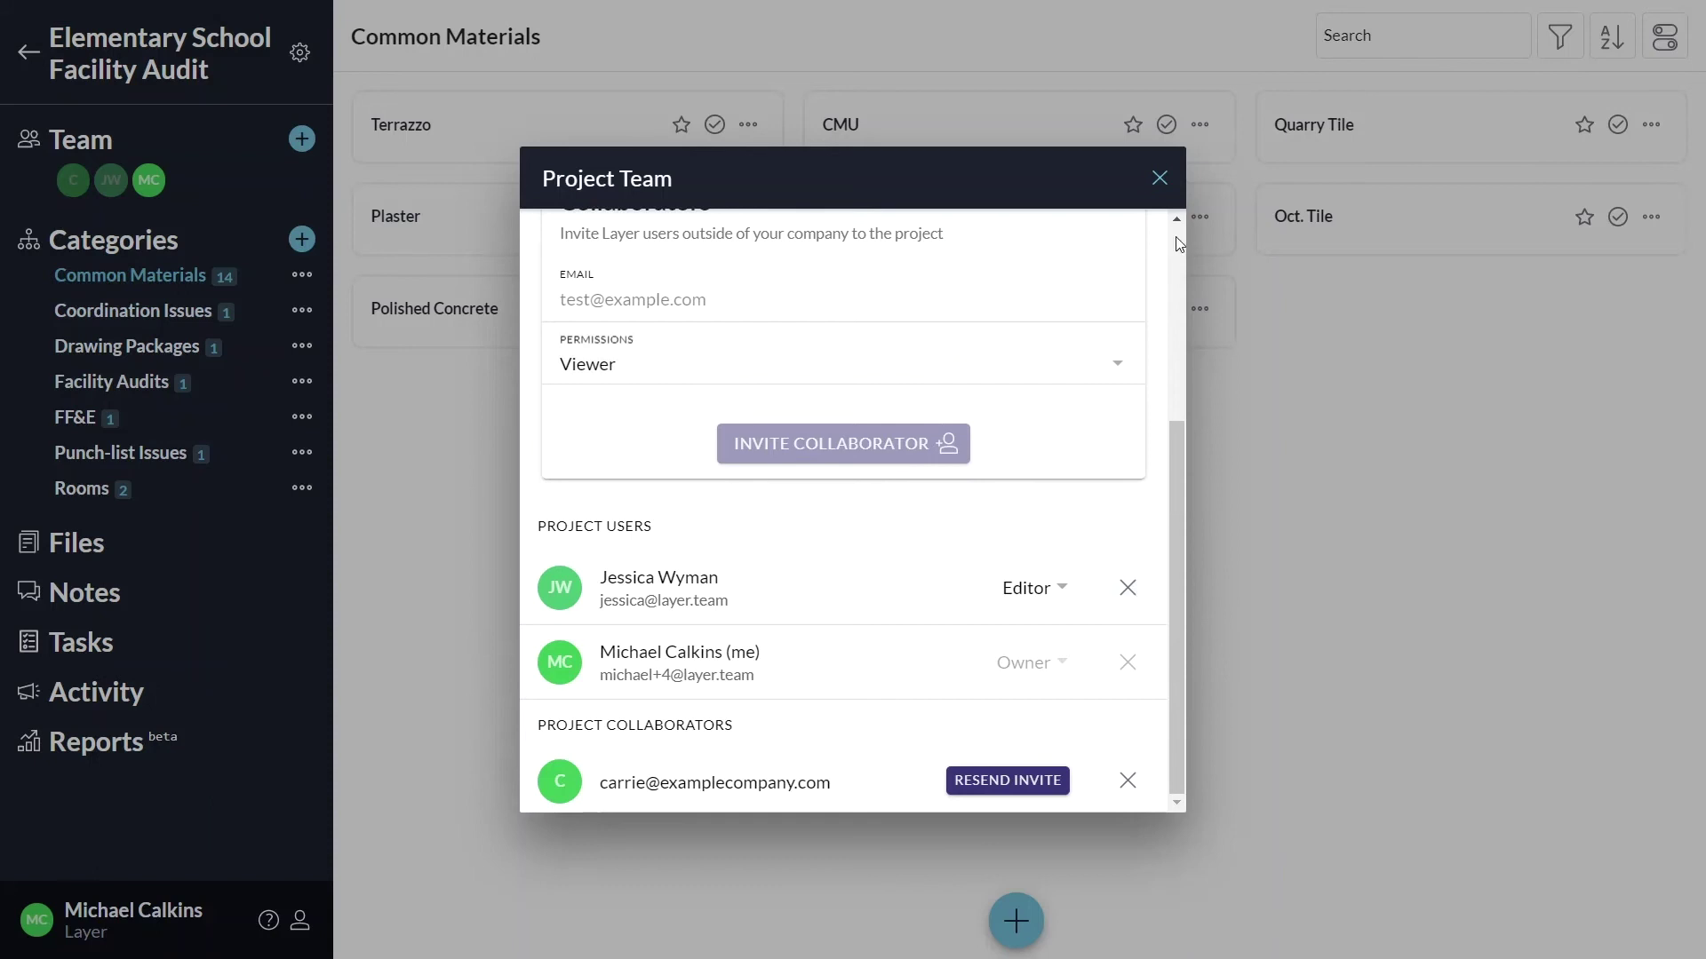
left_click(1158, 180)
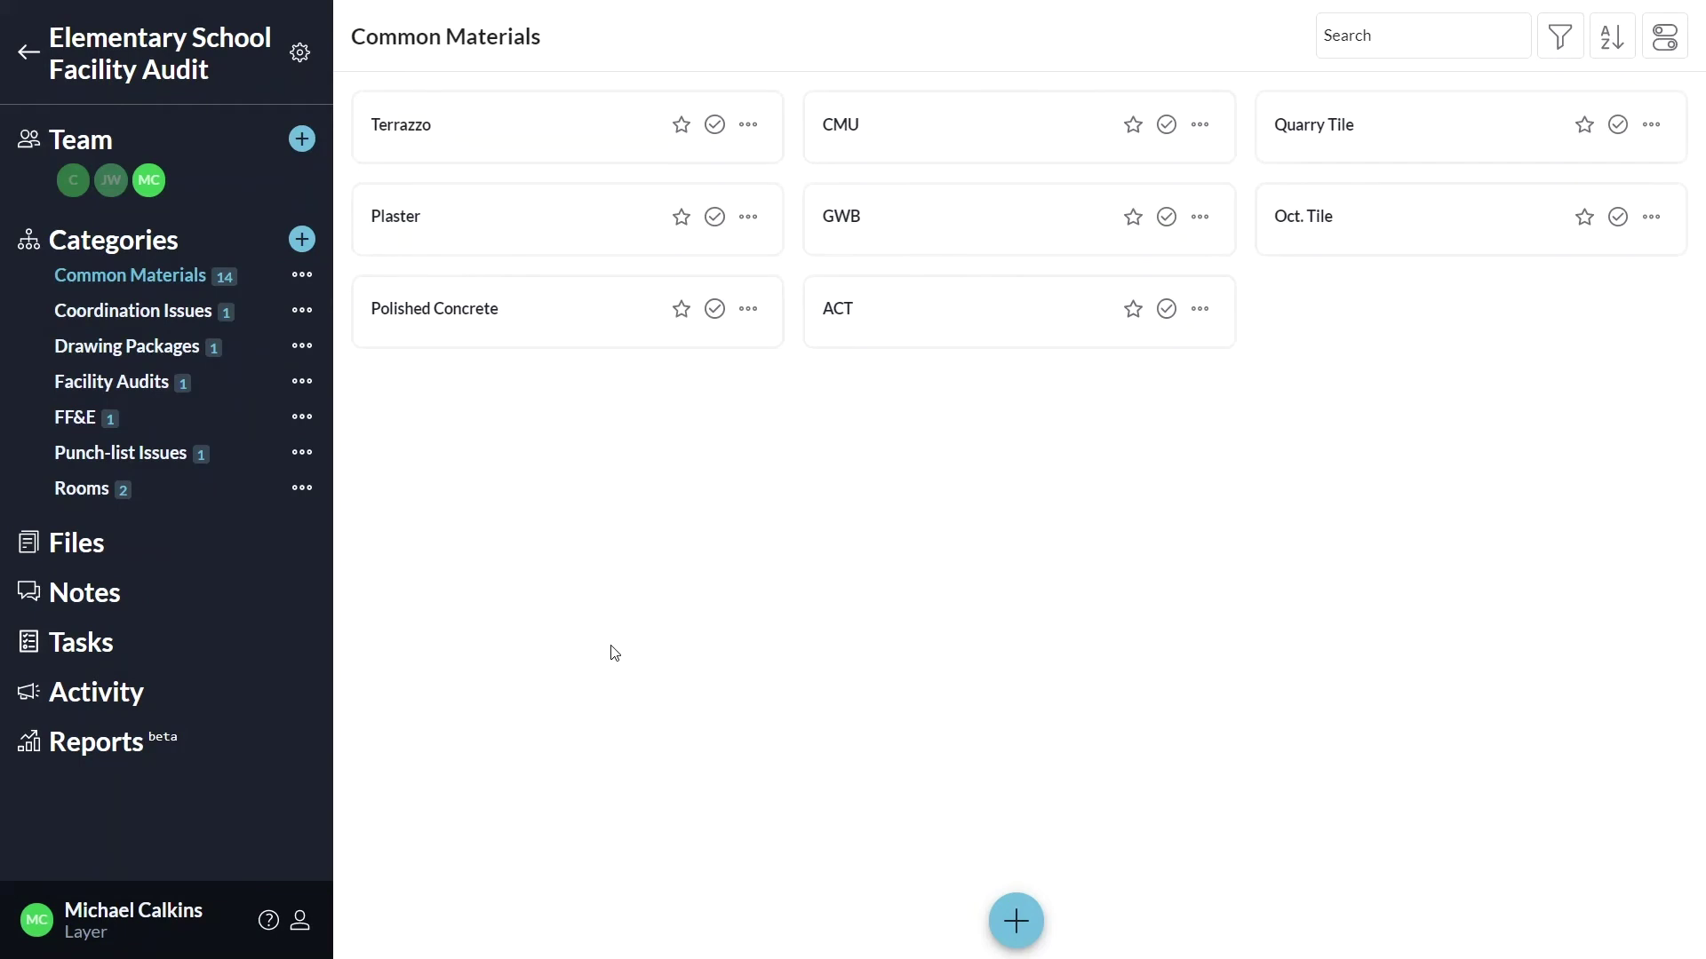
- Create a category named Exterior Audit with an auto-generated instance name and initials
left_click(302, 242)
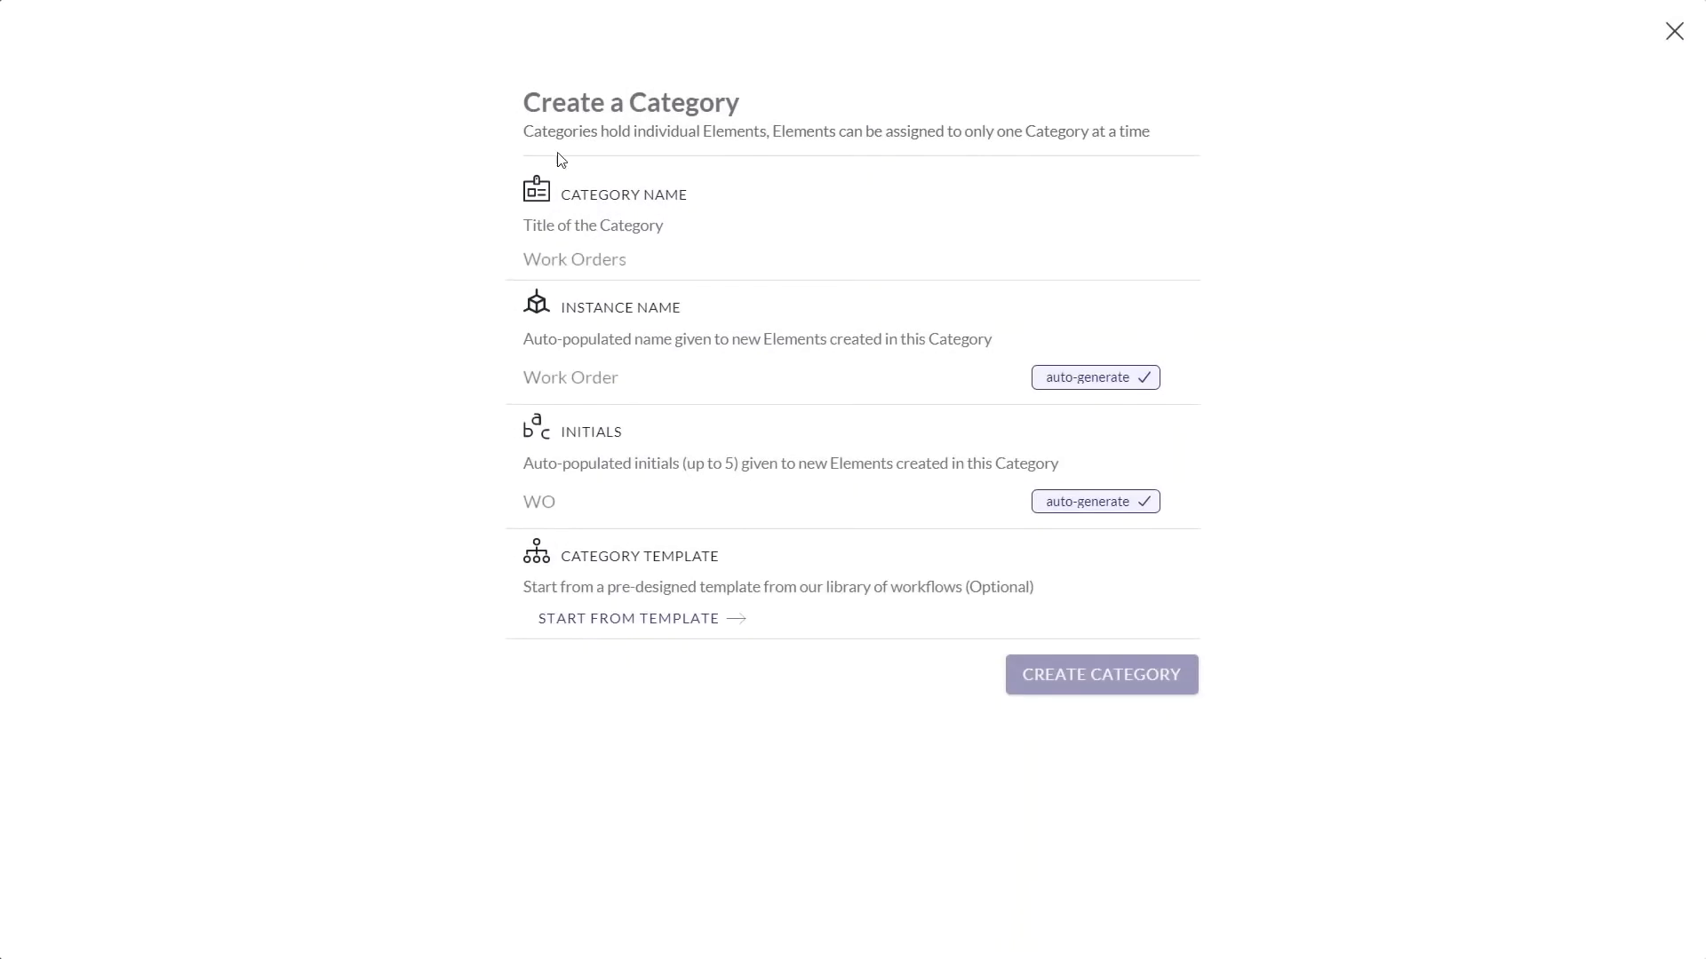
left_click(569, 264)
type("Exterior Audit")
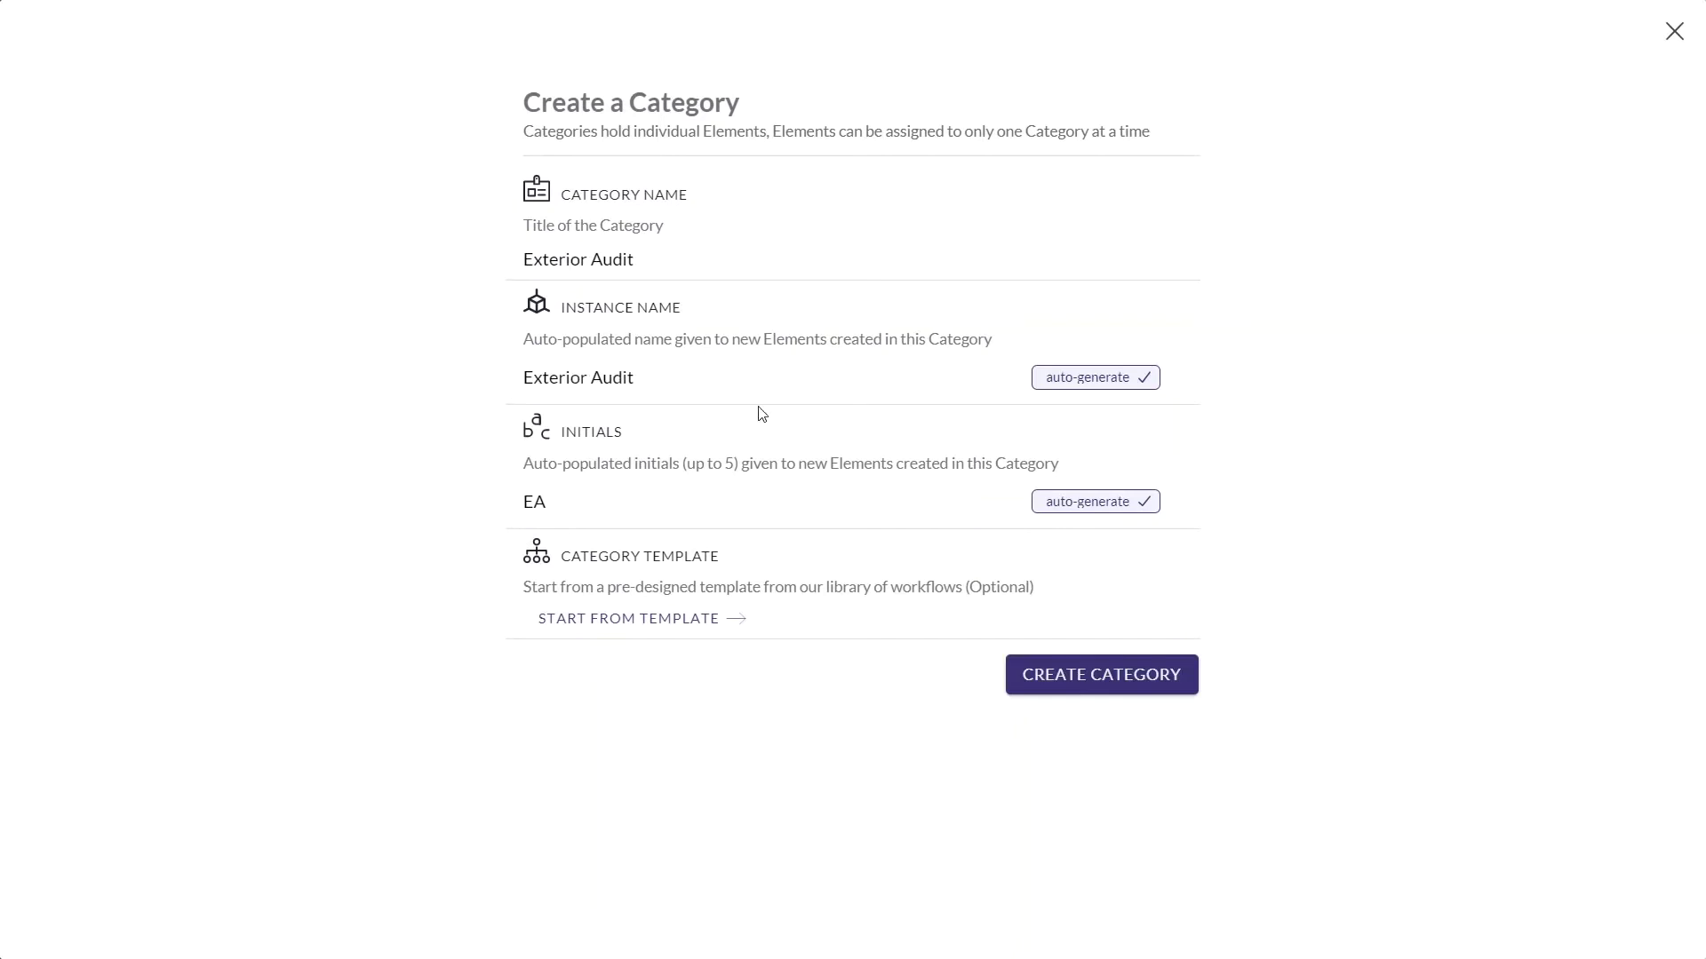
left_click(1078, 680)
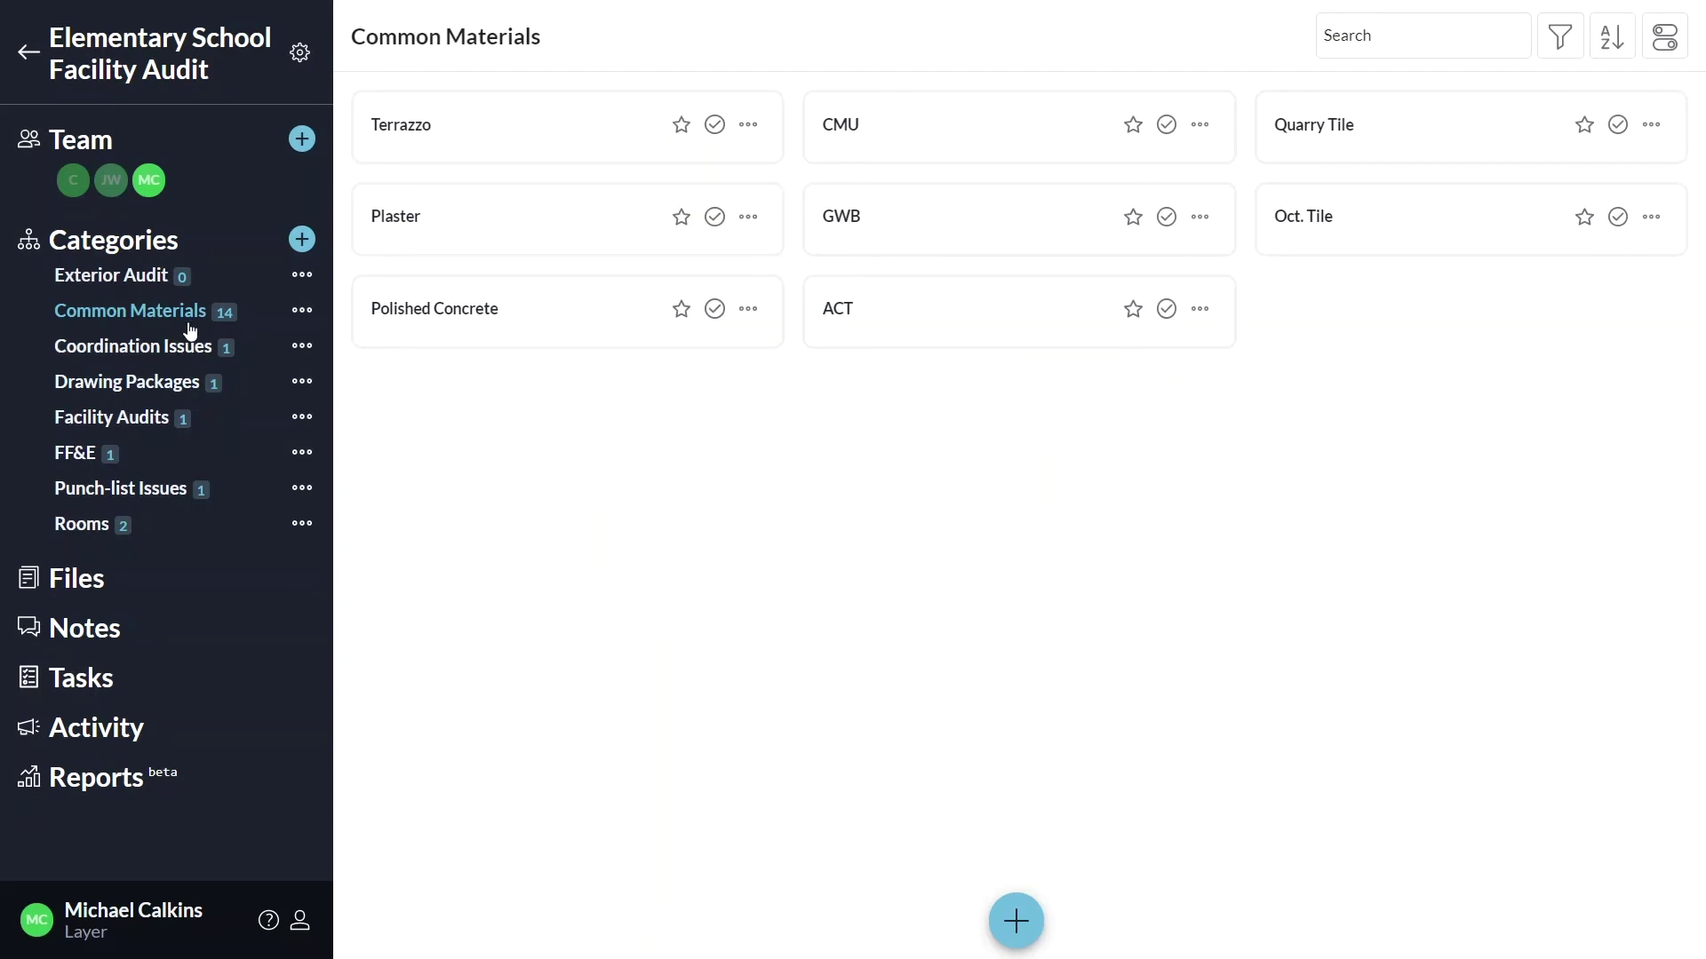
- Add an element named North Elevation to the Exterior Audit category
left_click(151, 280)
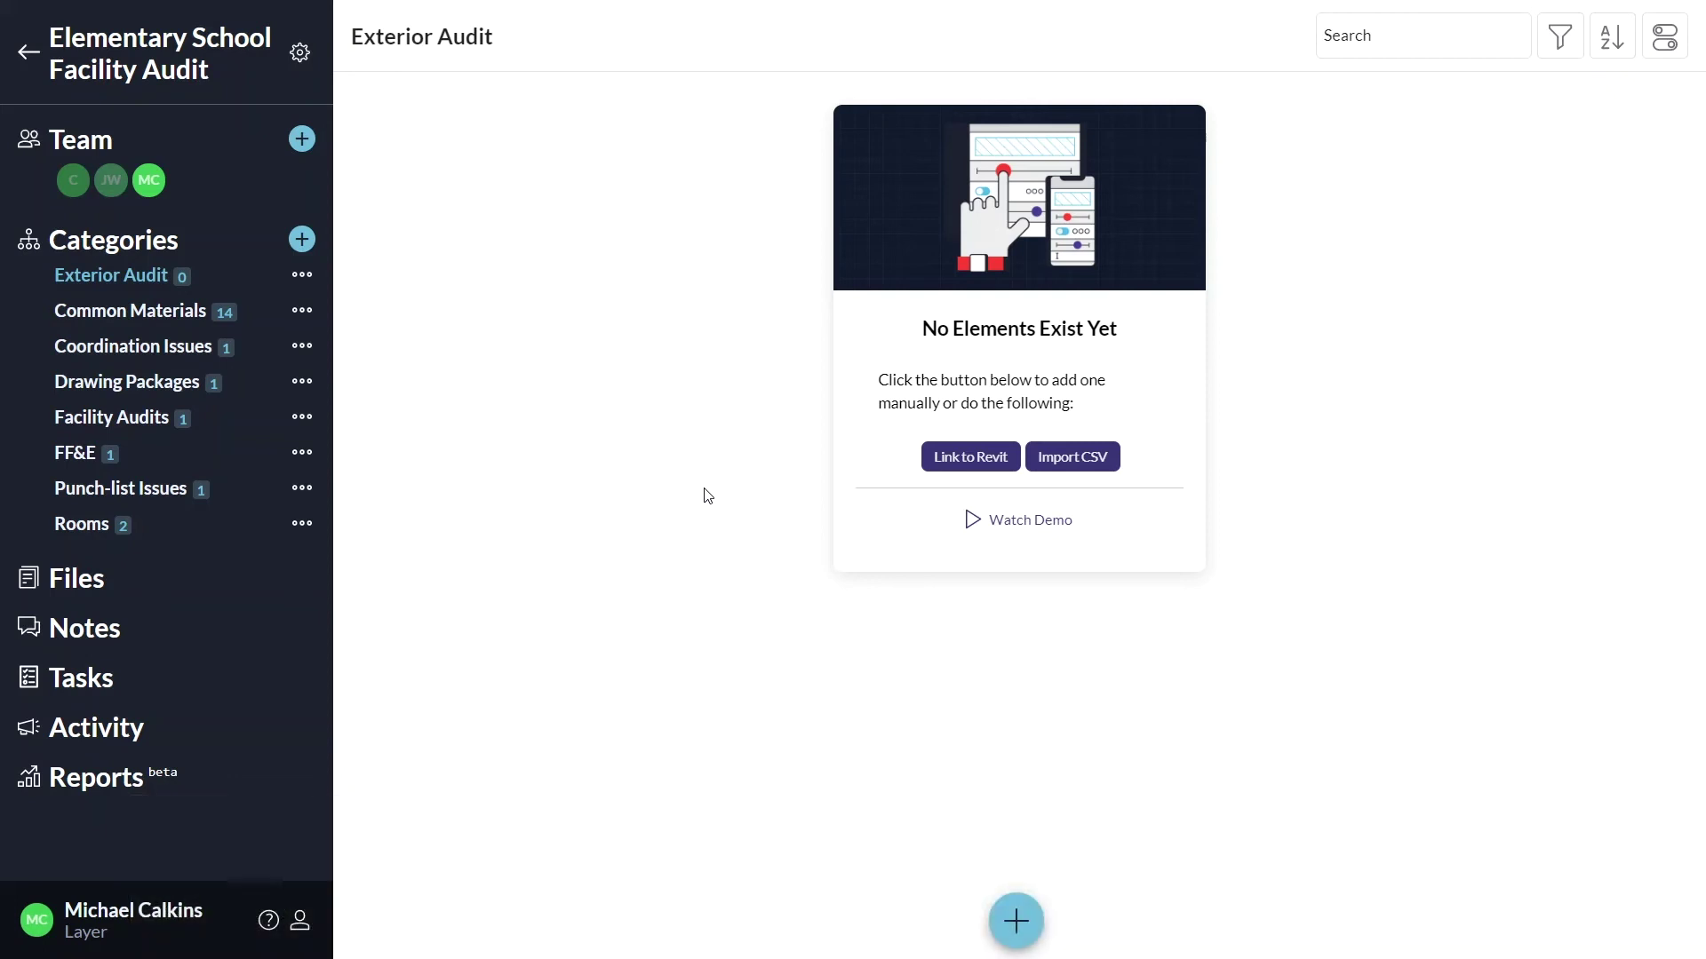
left_click(1017, 924)
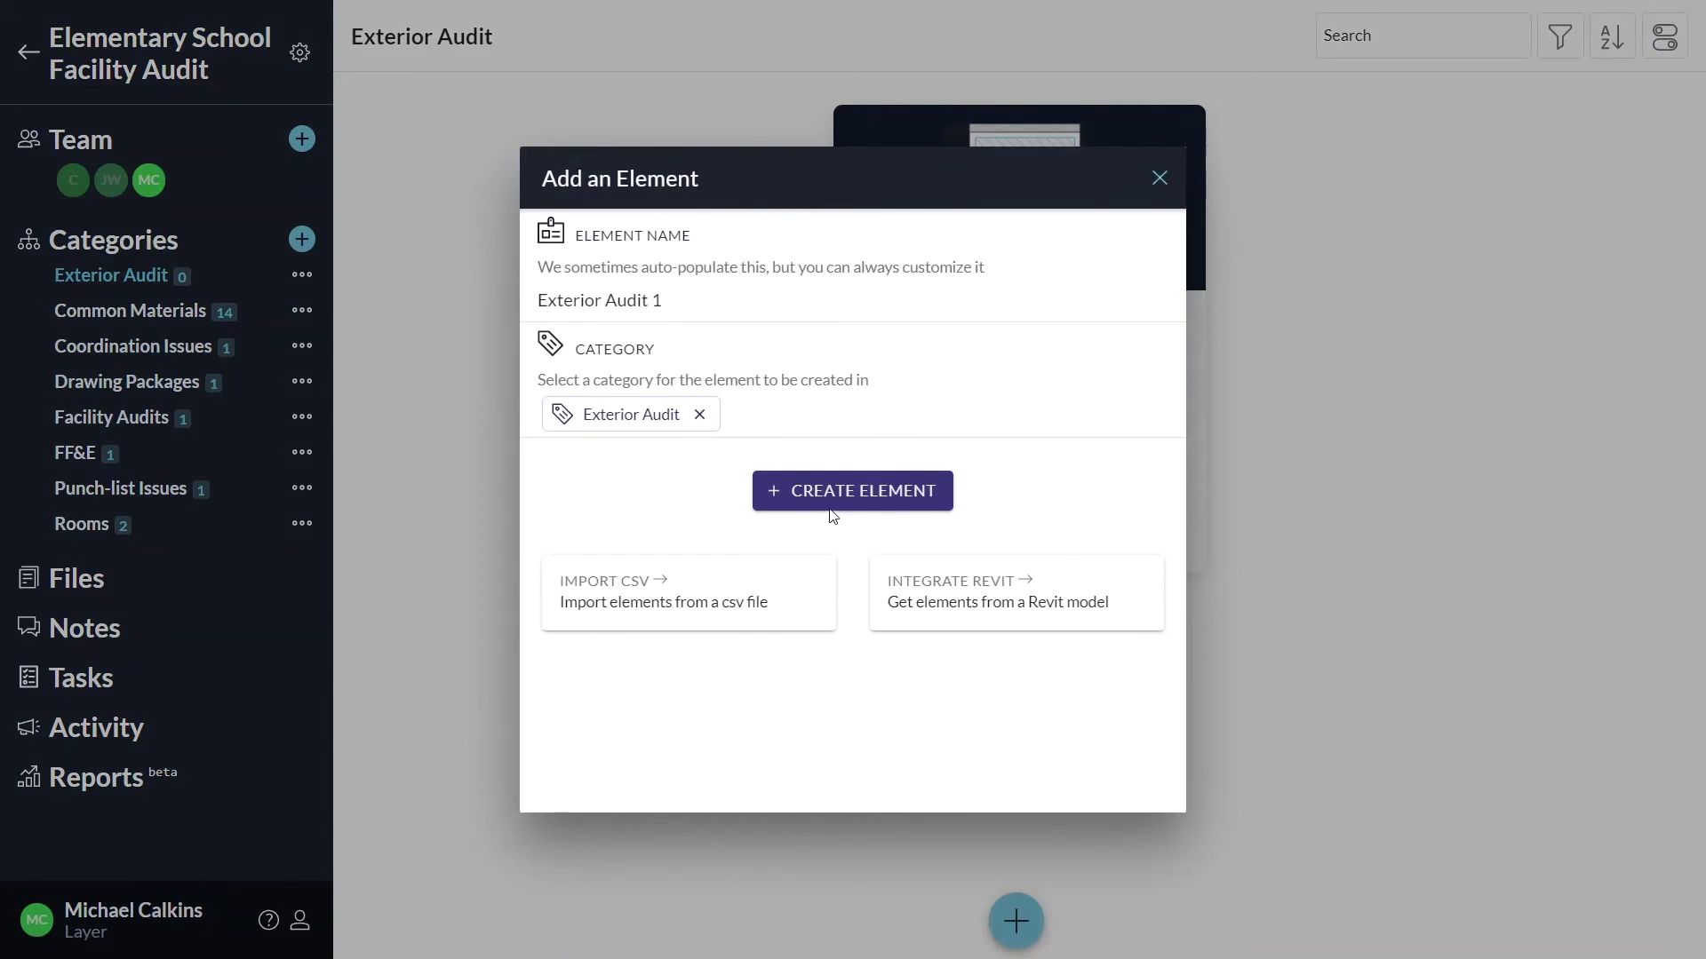
triple_click(722, 294)
type("North Elevation")
left_click(835, 491)
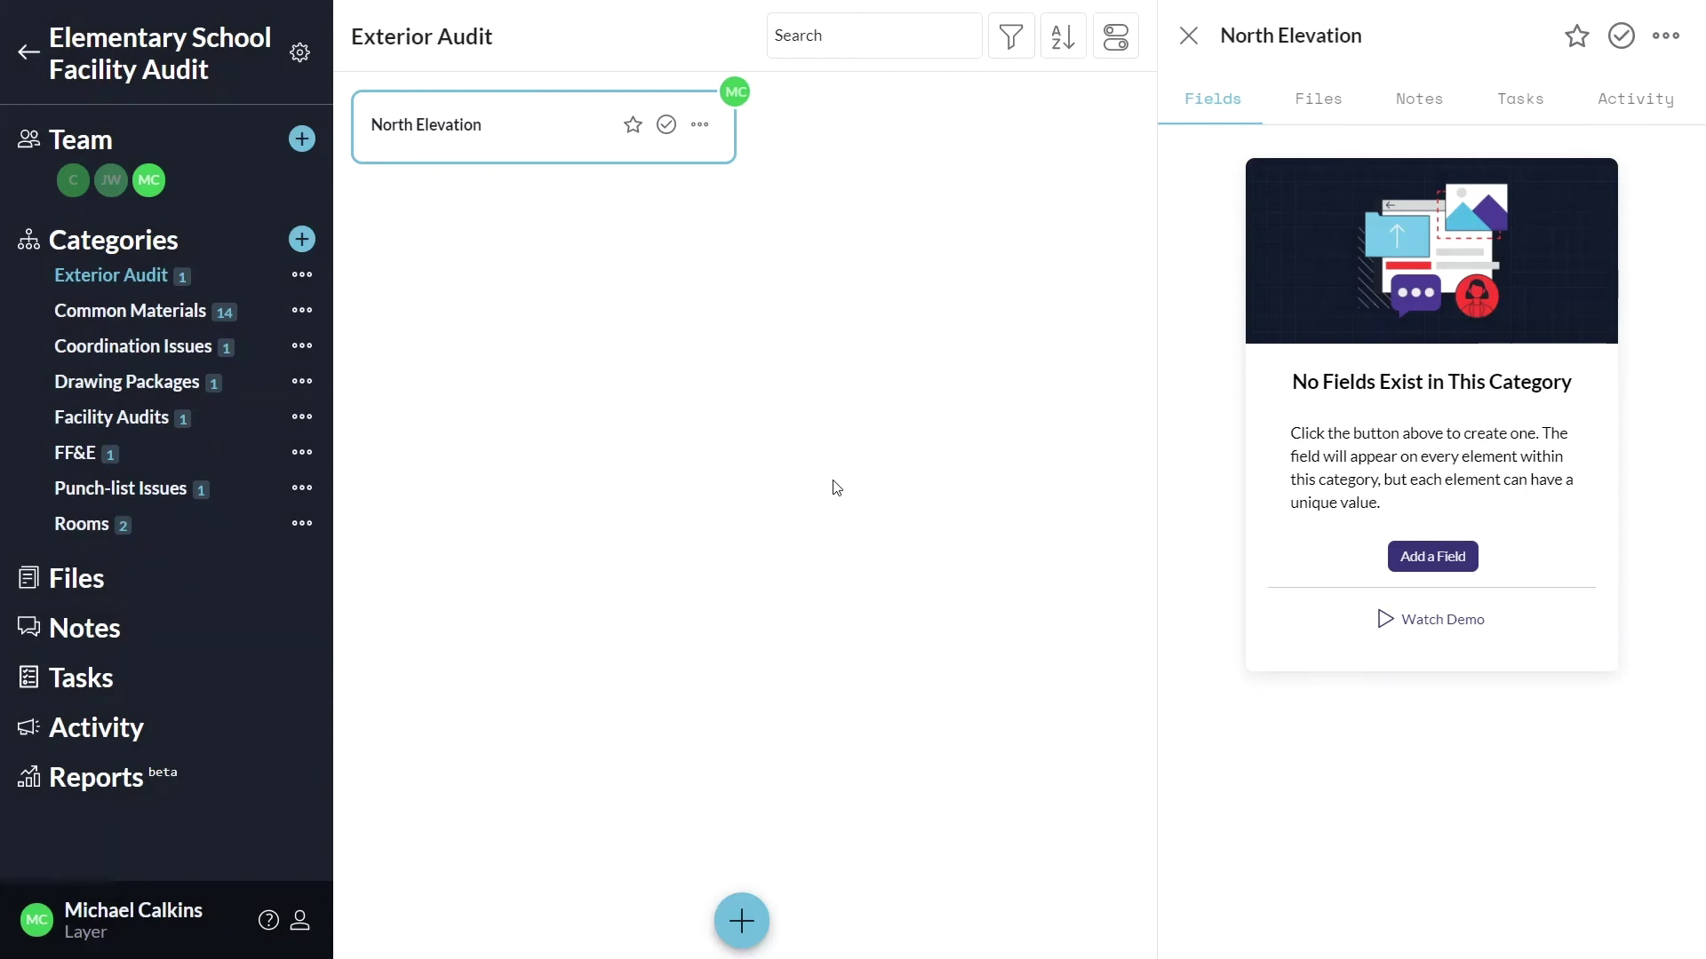
- Add a Date field named Date of Inspection to the Exterior Audit category form
left_click(1425, 560)
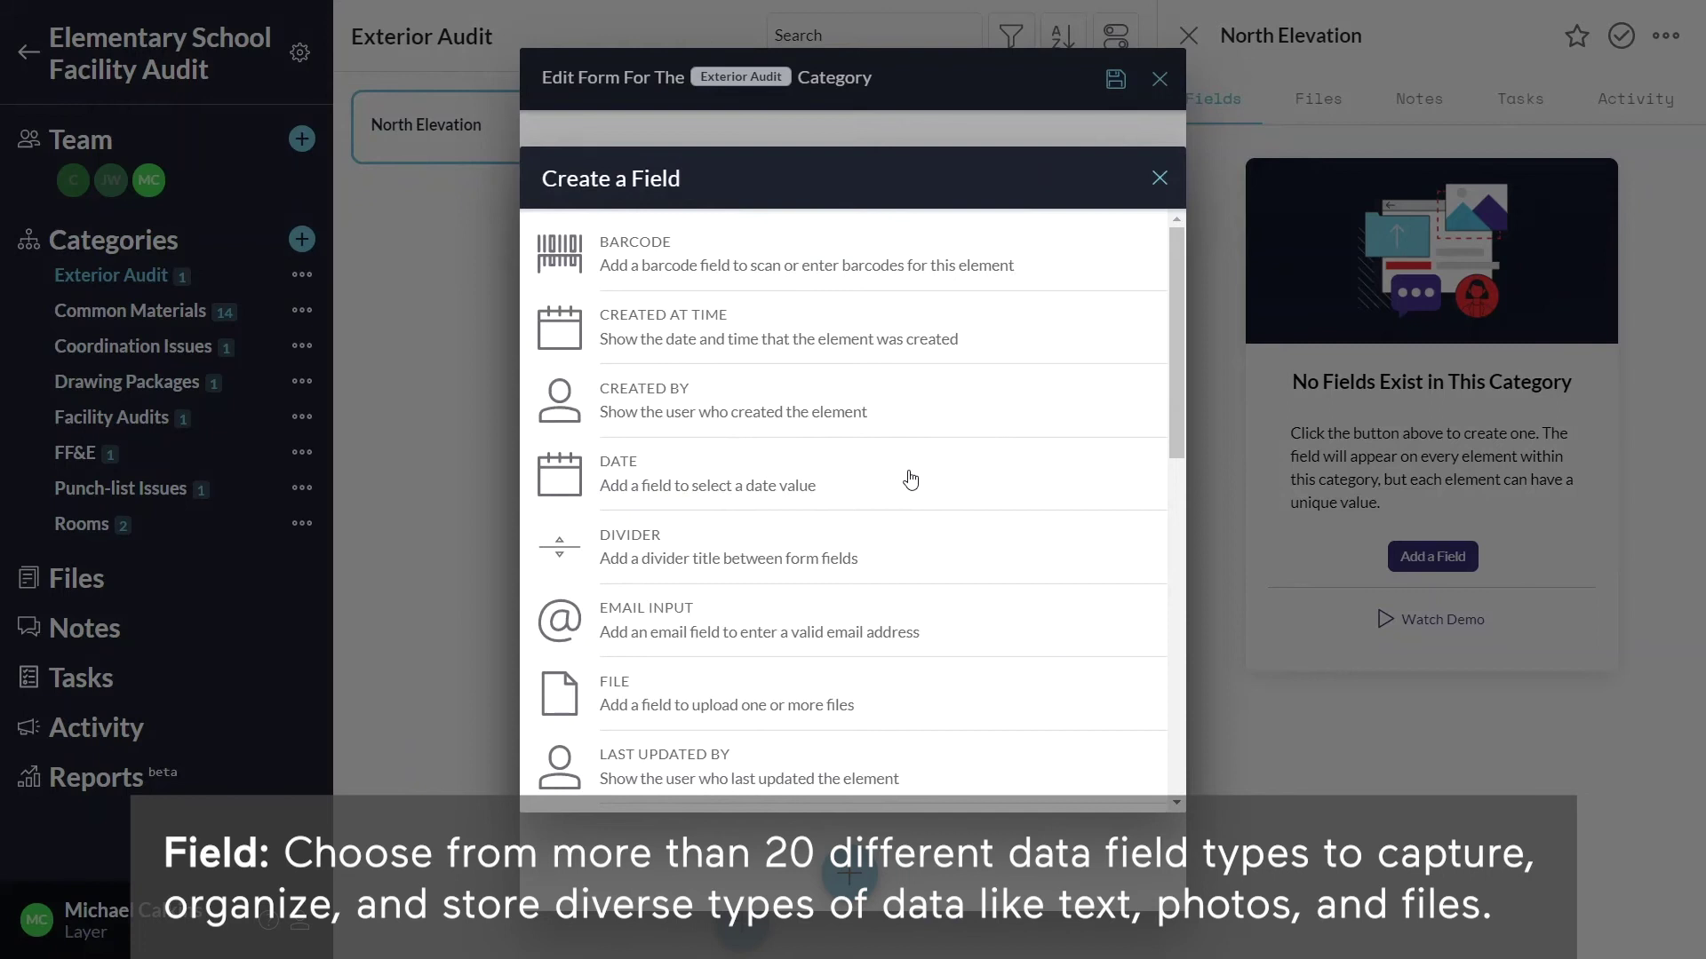
left_click(665, 480)
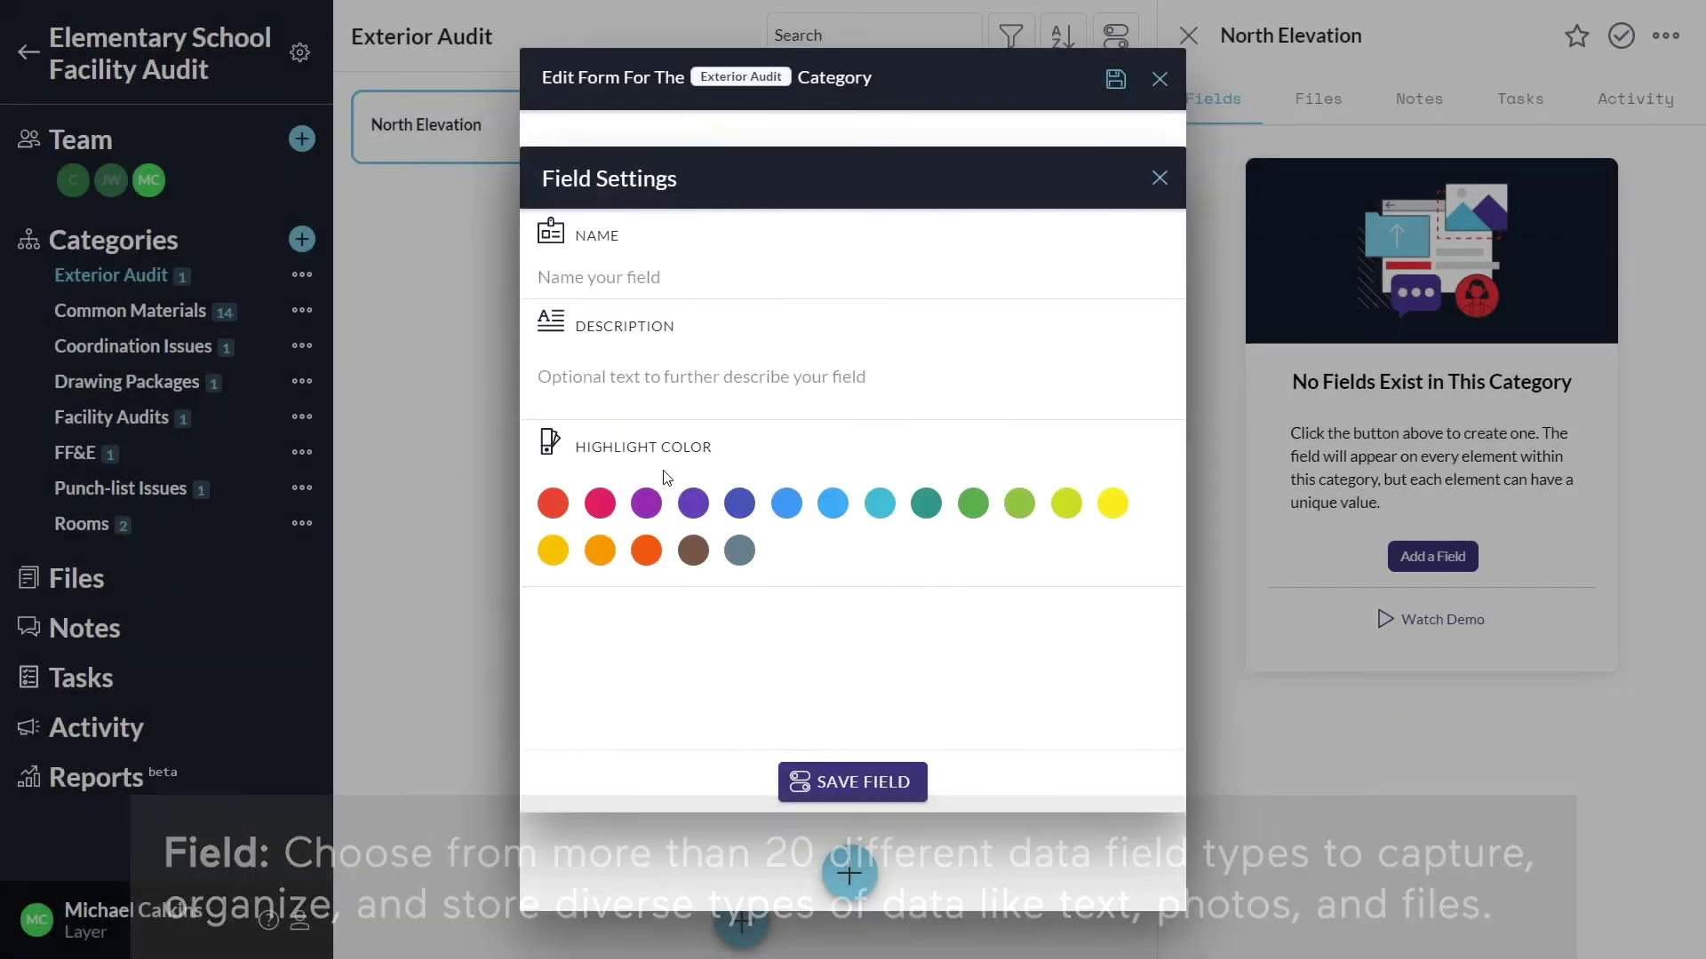
left_click(650, 277)
type("Date of Inspection")
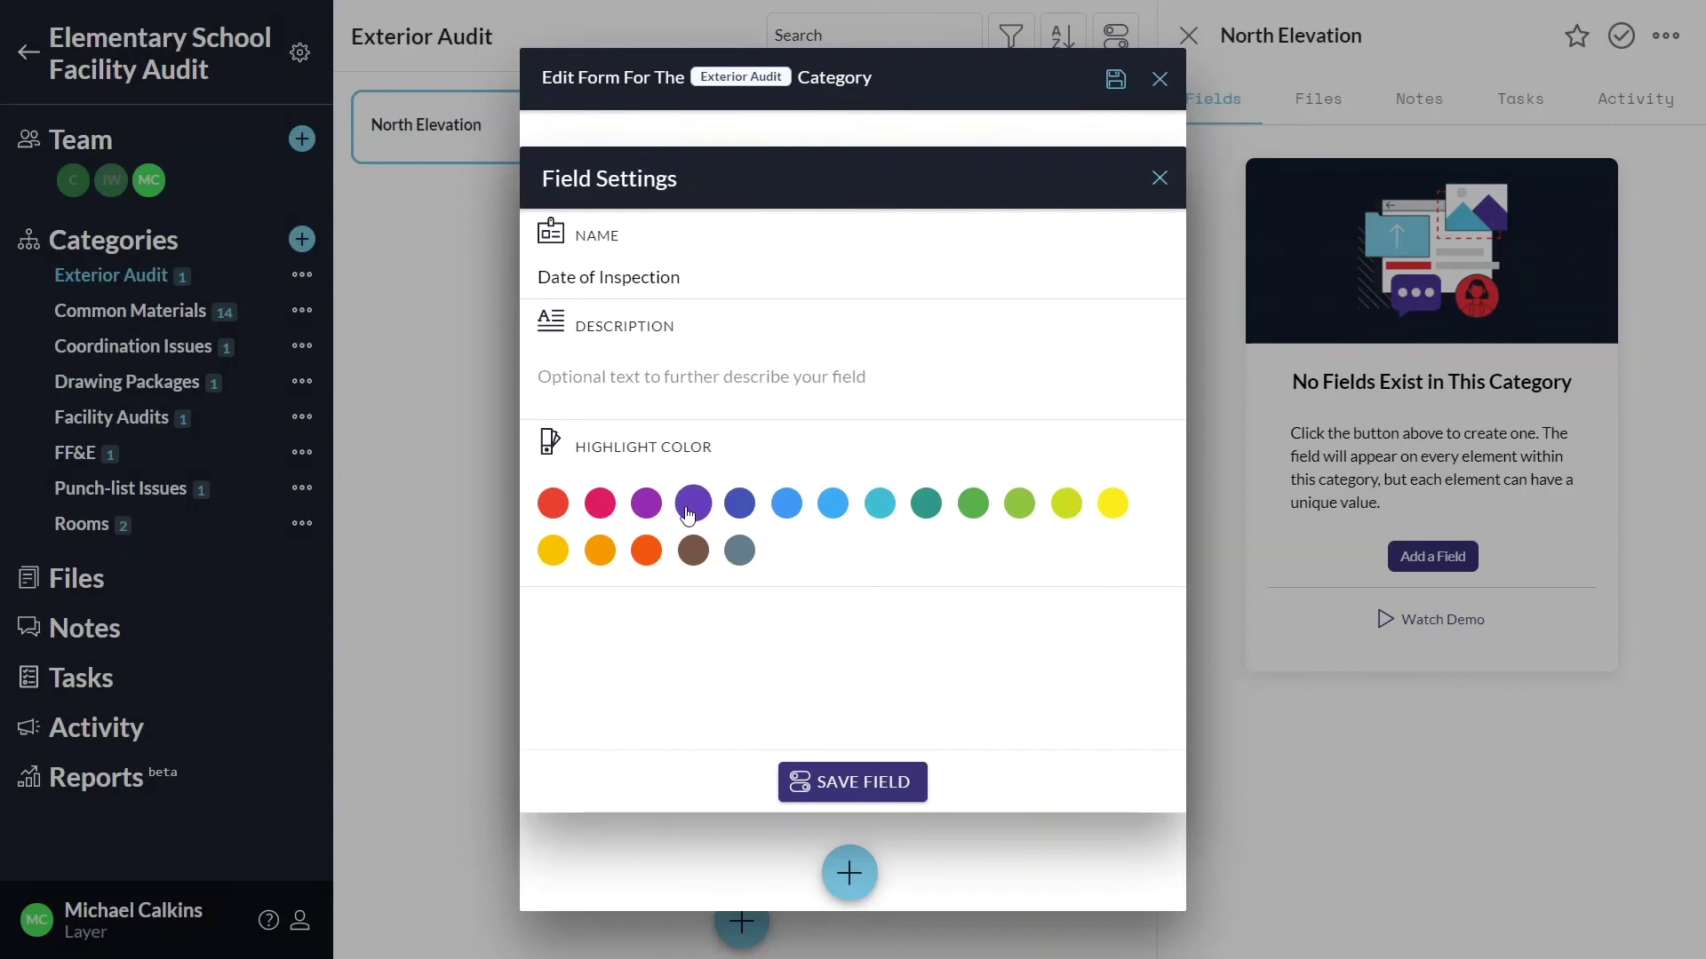
left_click(853, 790)
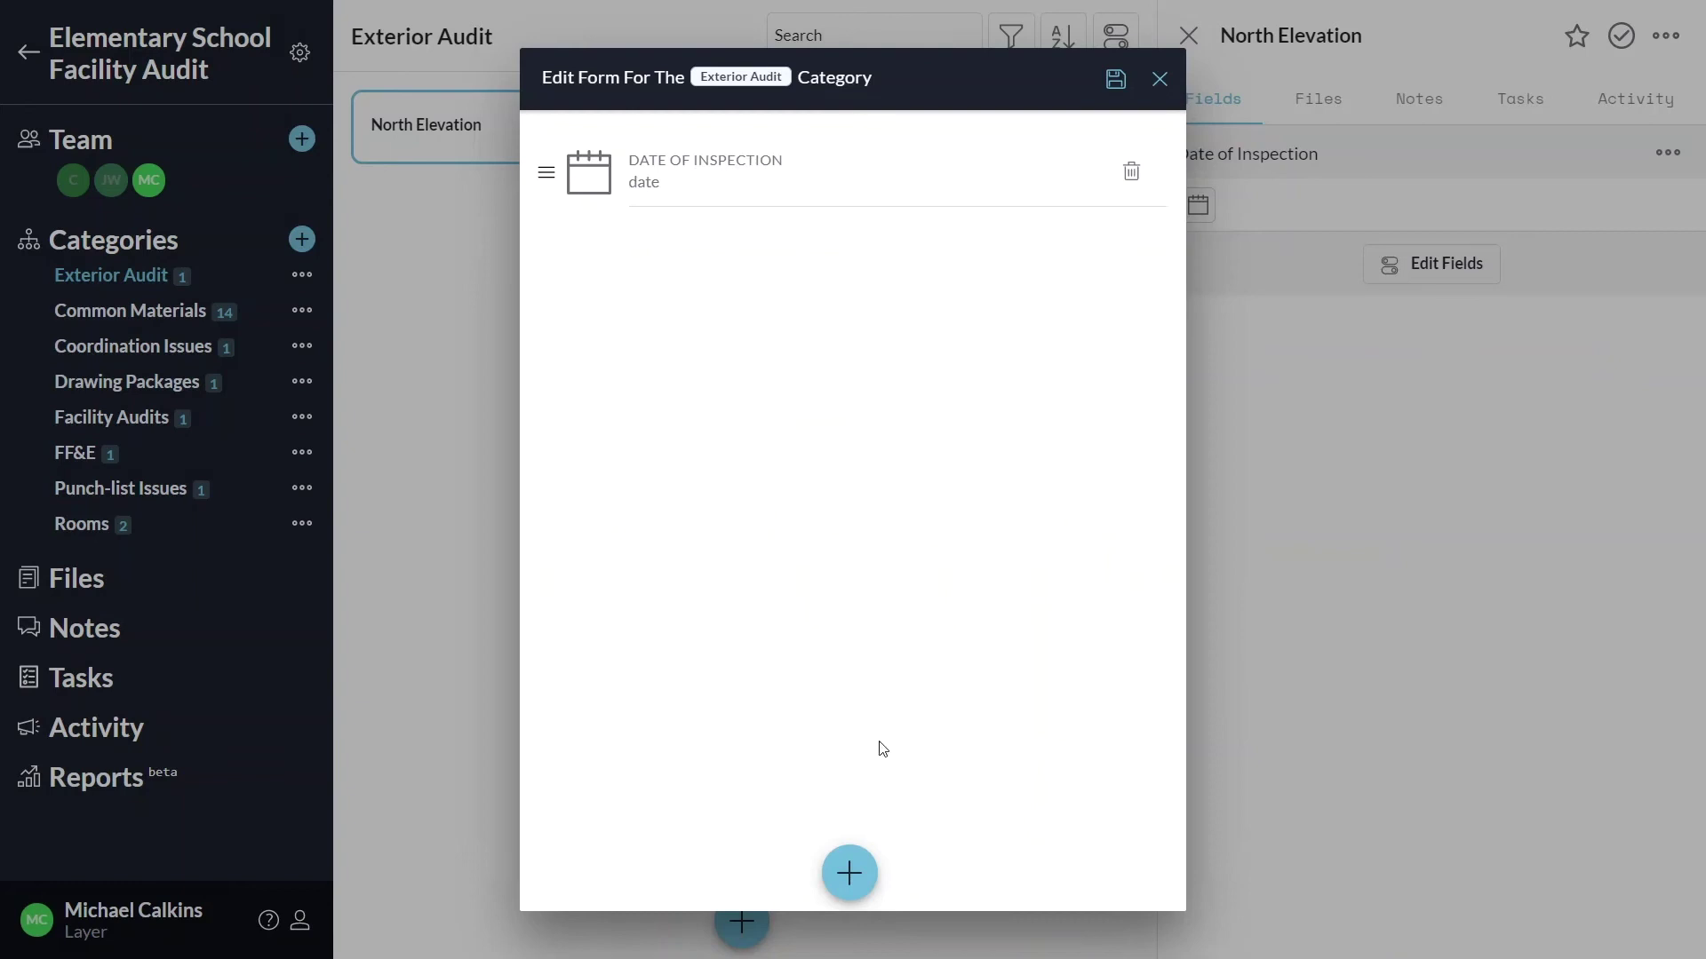
- Add a Person field named Inspected By to the Exterior Audit category form
left_click(850, 873)
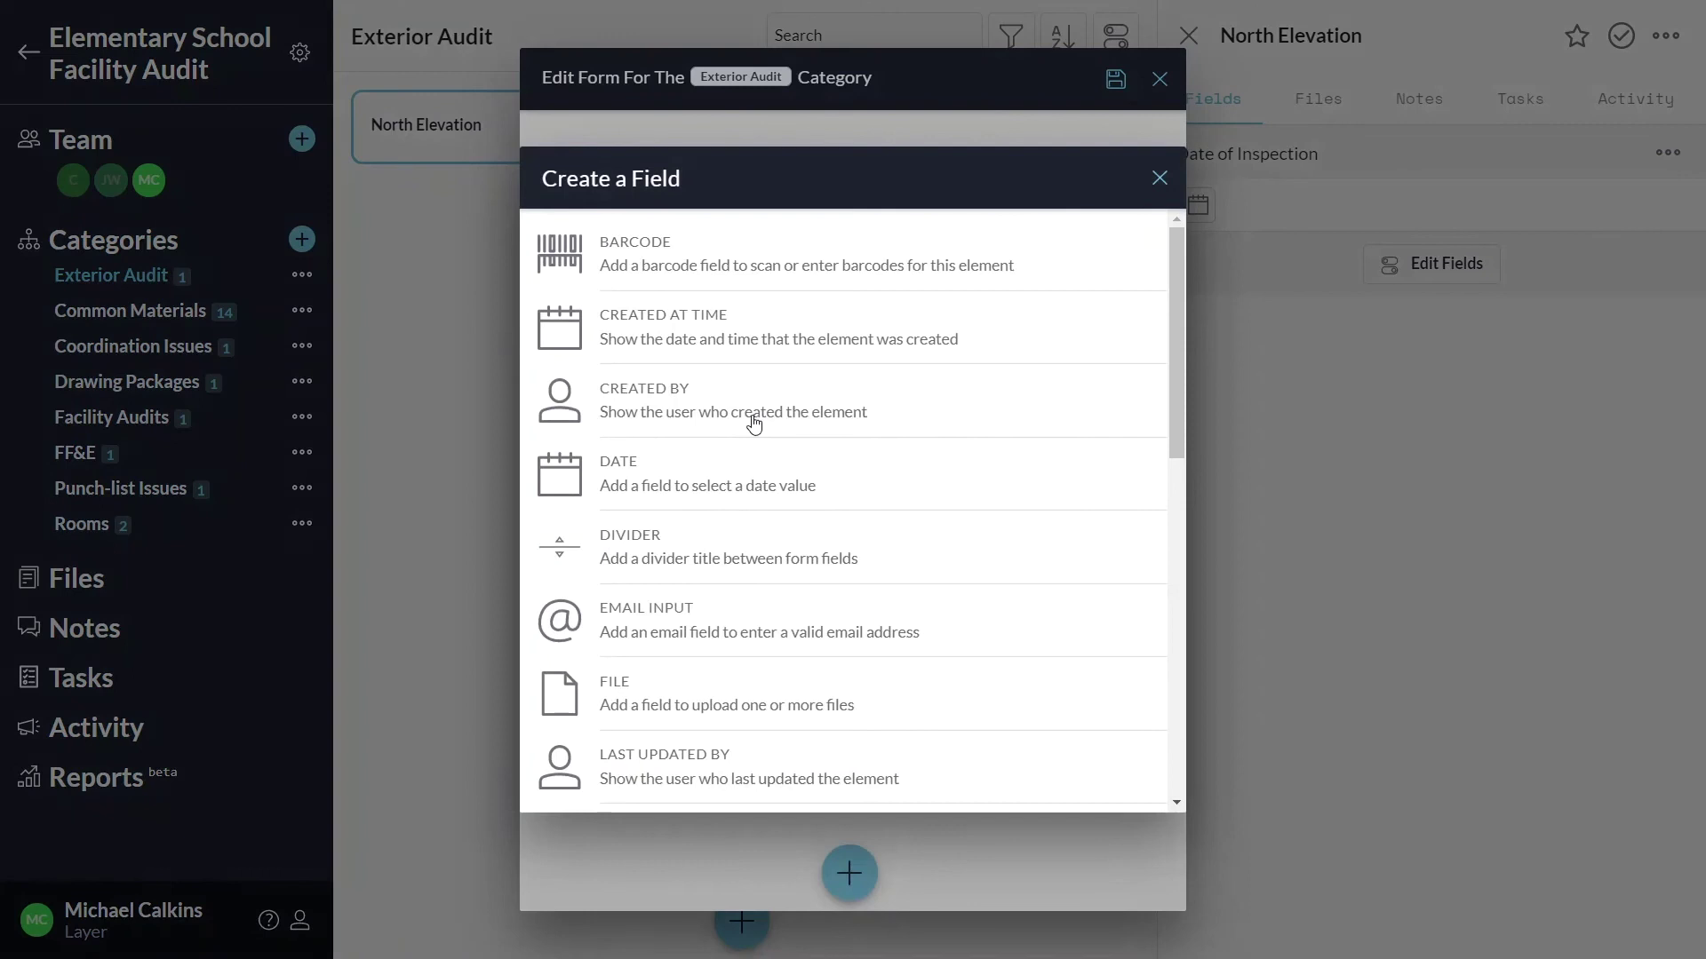
scroll(866, 462, "down", 3)
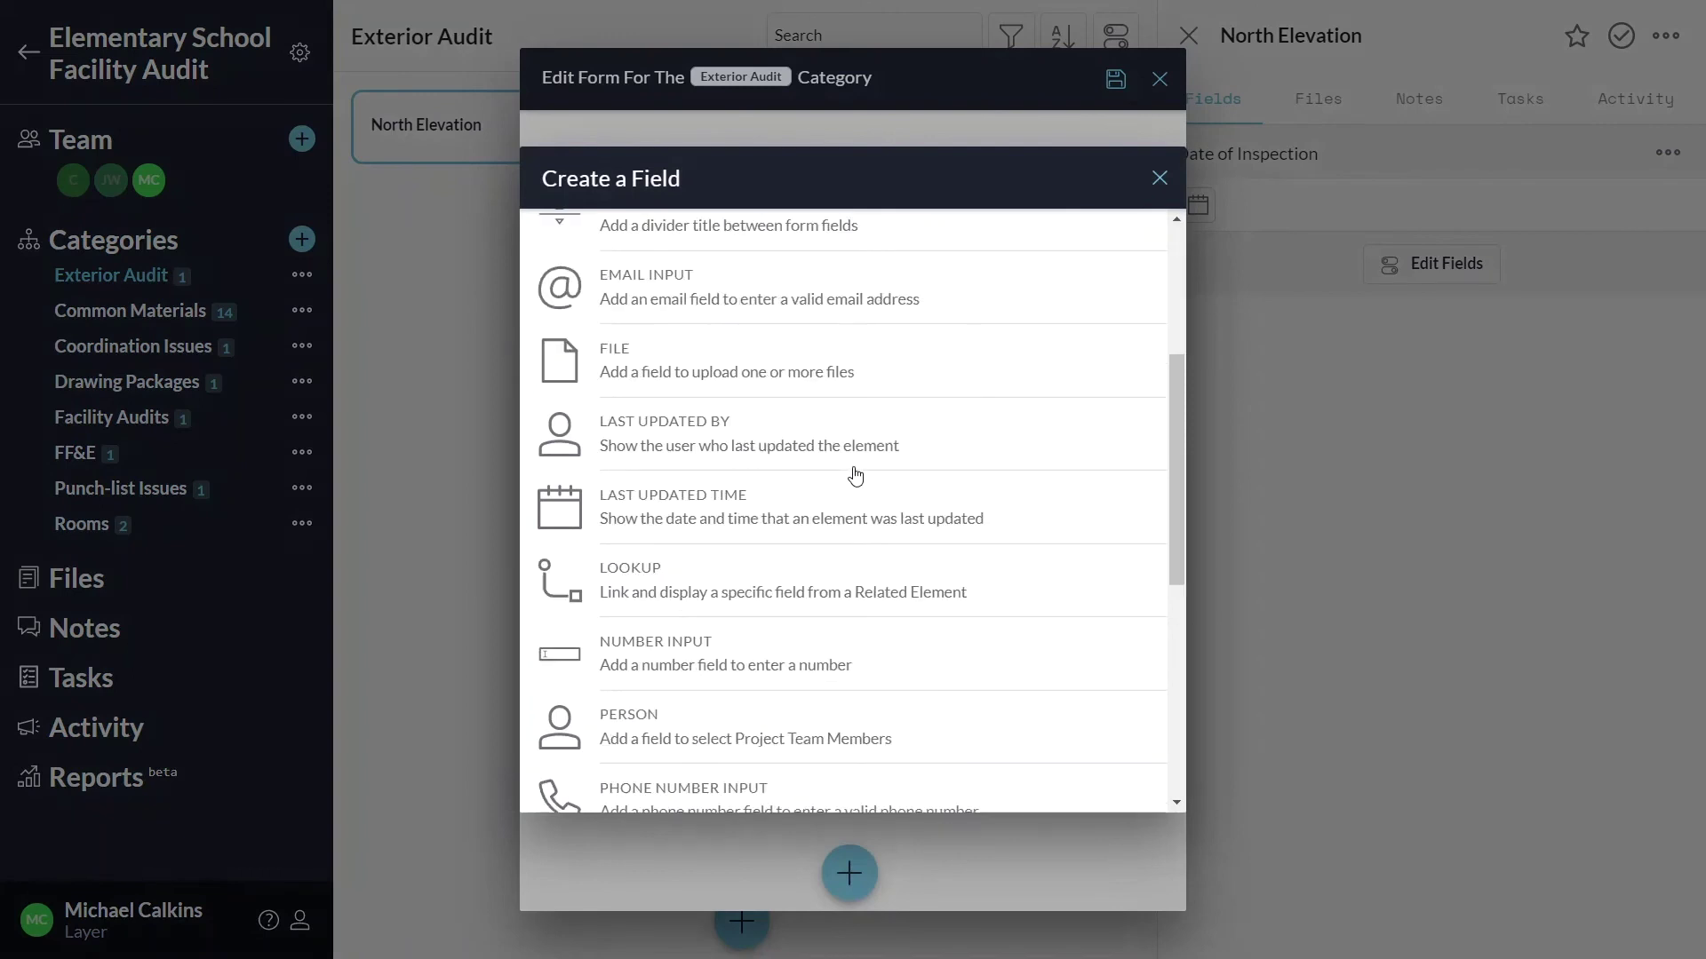
left_click(668, 733)
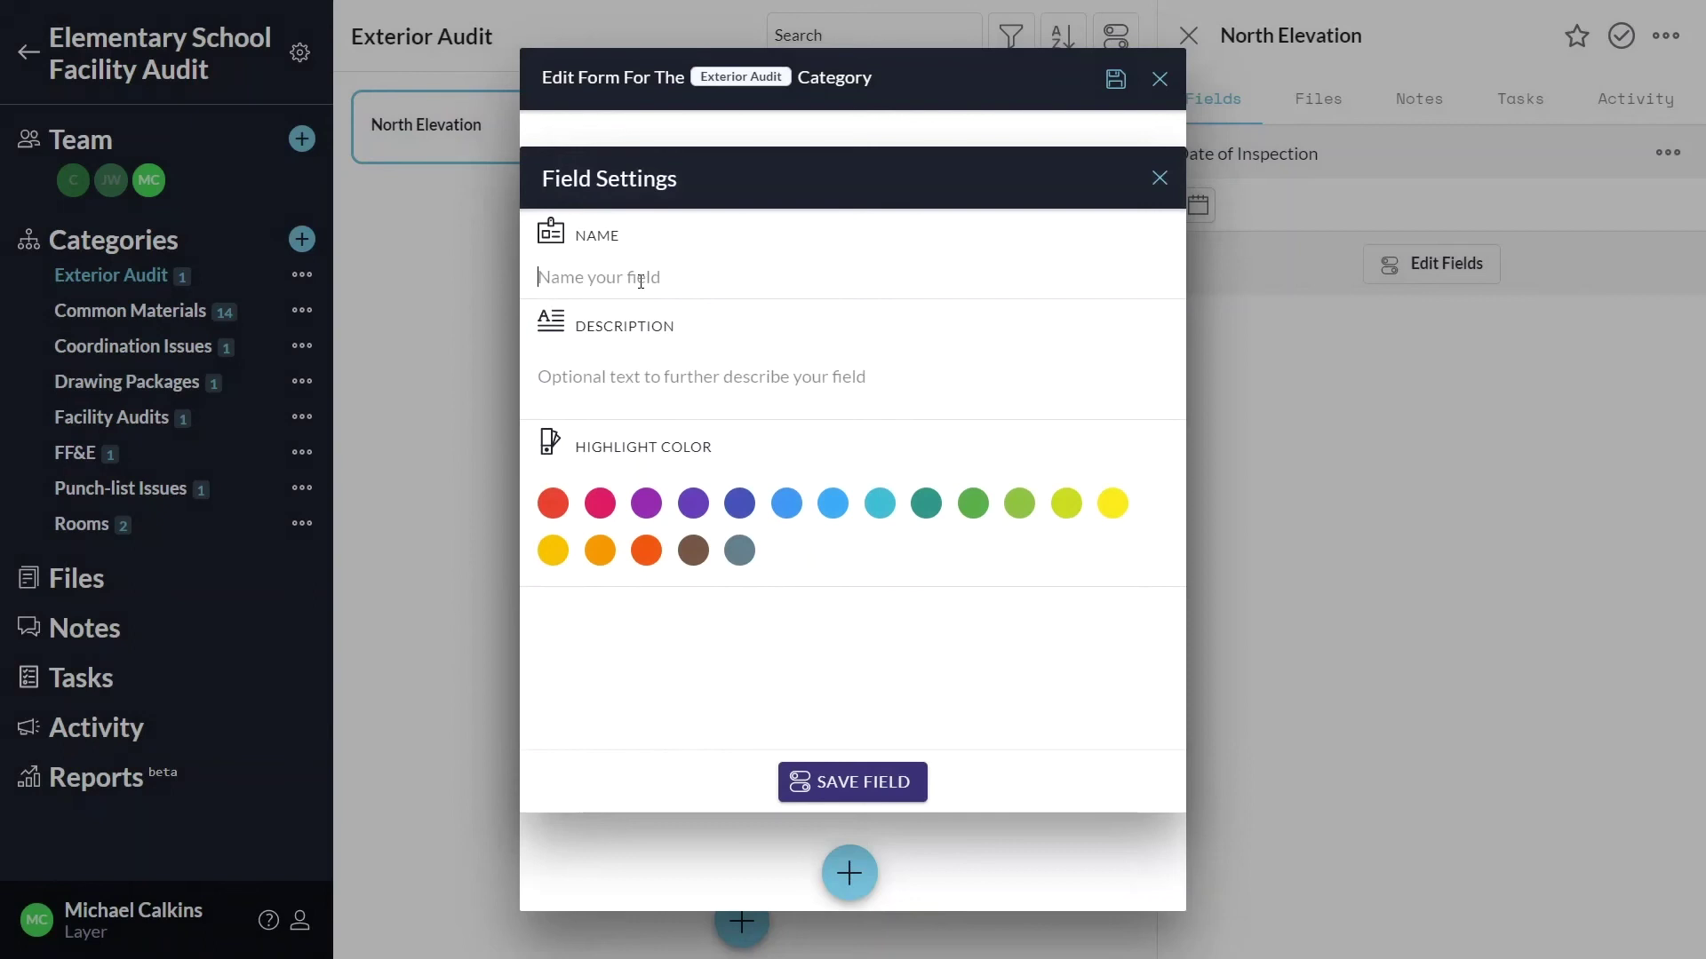
type("Inspected By")
left_click(860, 780)
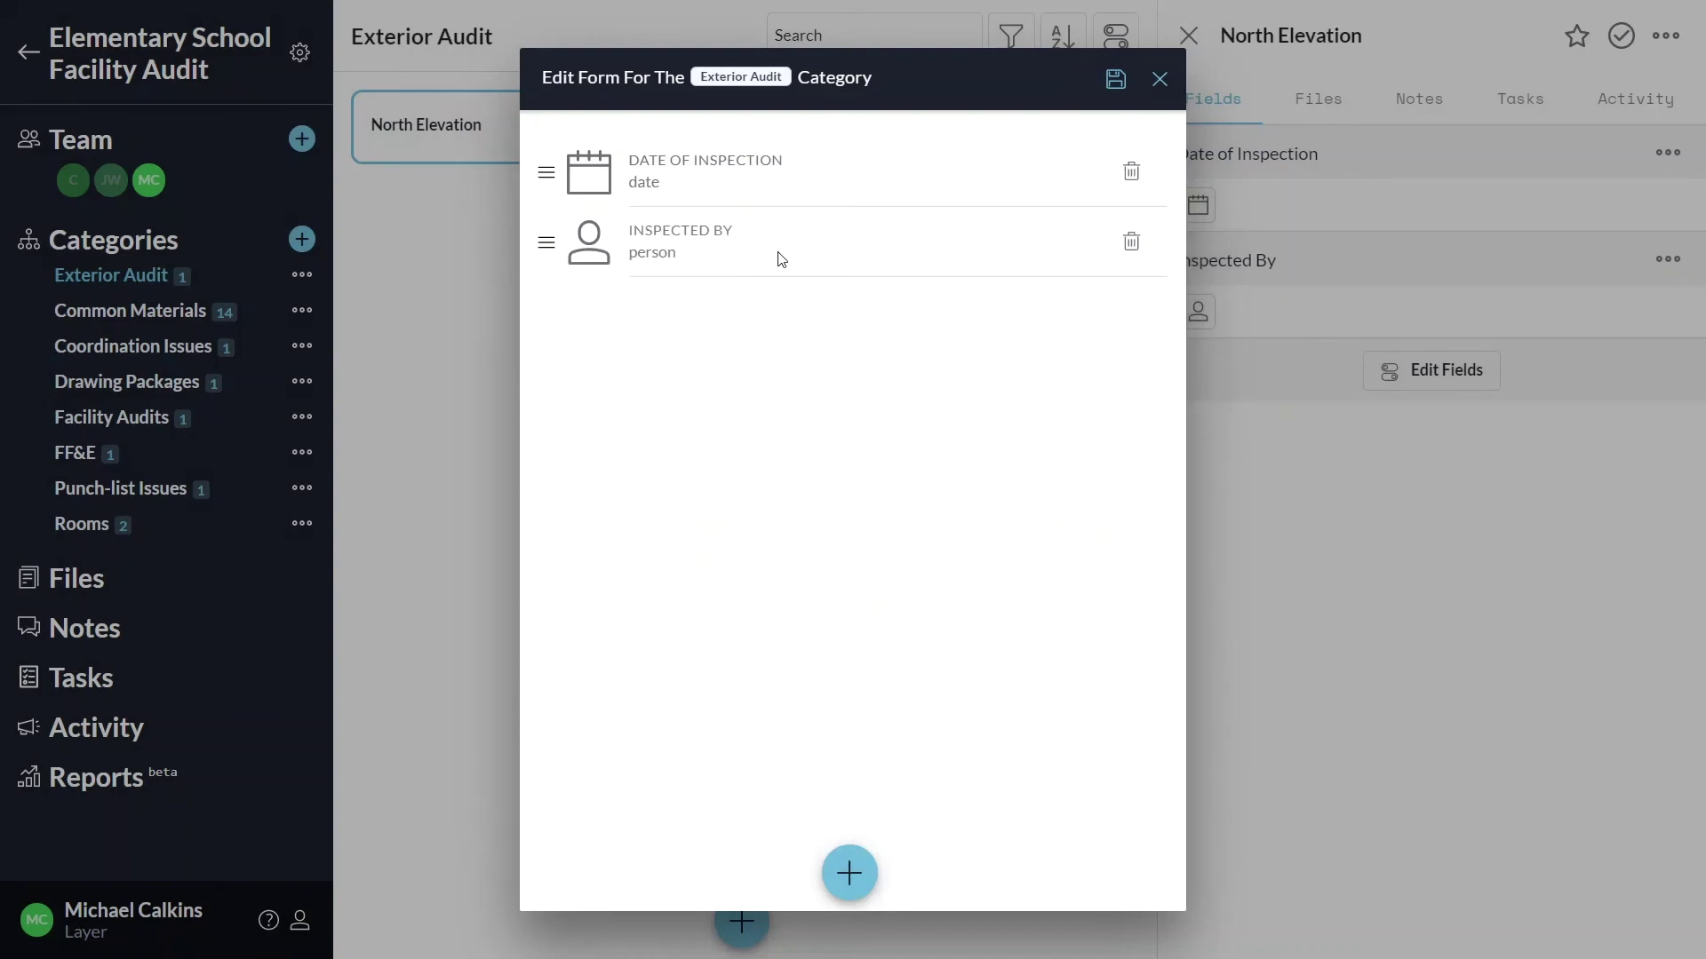
- Move the Inspected By field above Date of Inspection and close the category form editor
left_click_drag(546, 241, 537, 164)
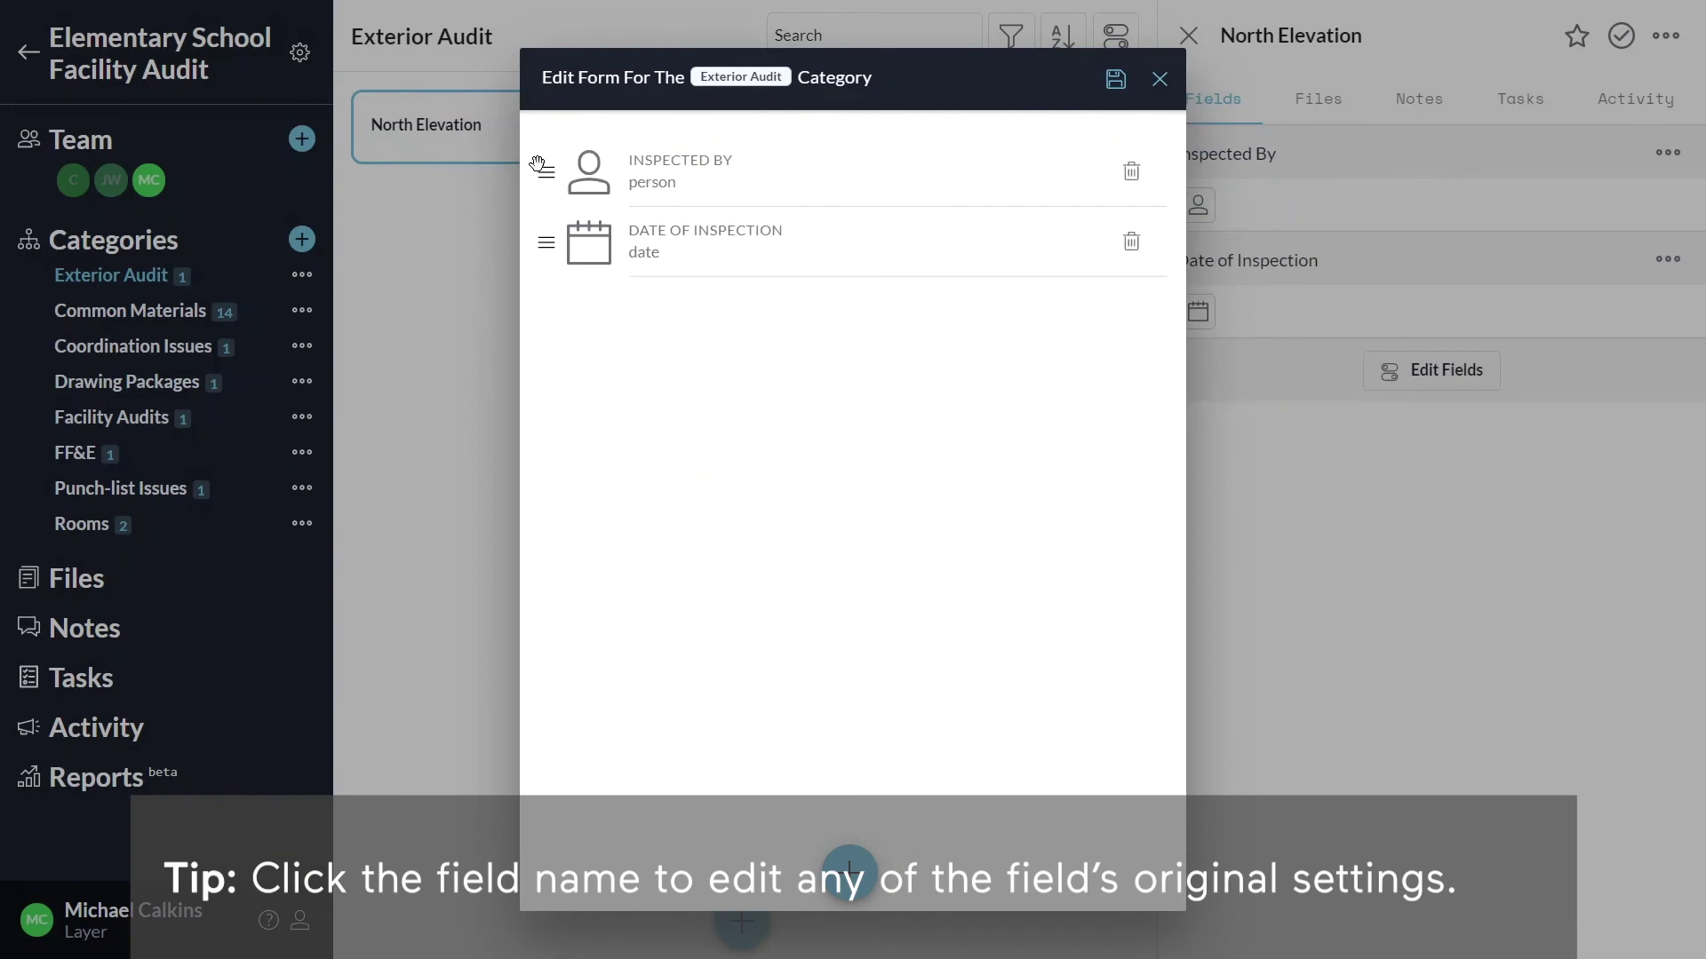
left_click(1129, 174)
left_click(1158, 84)
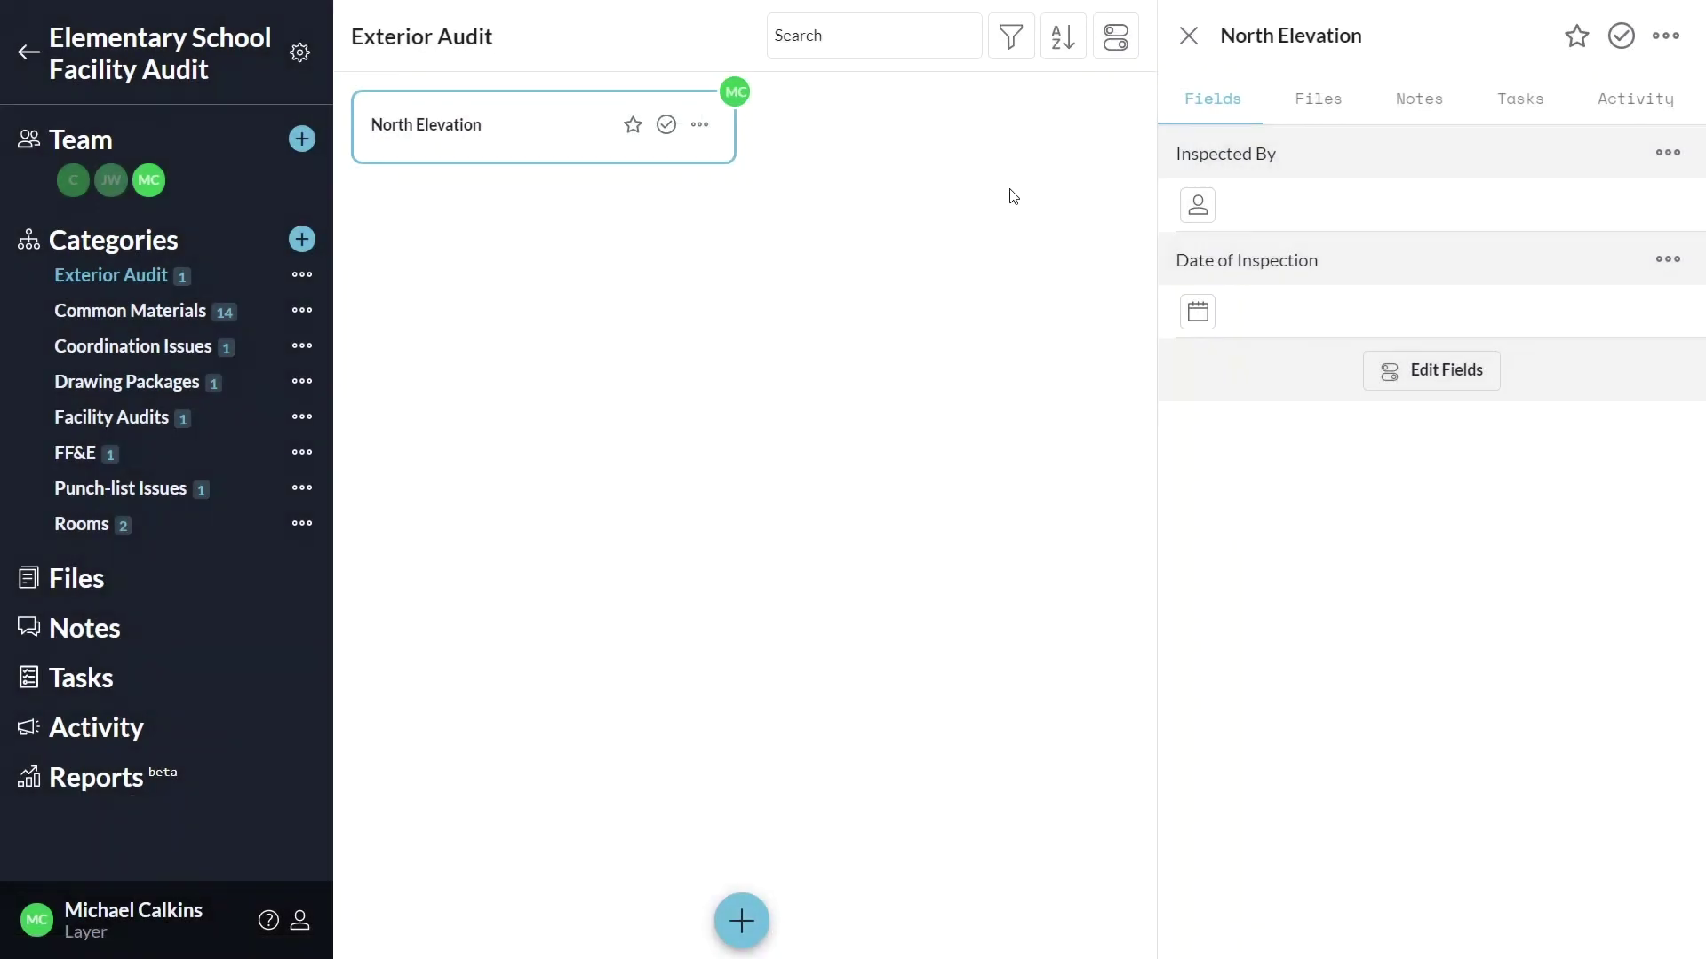
- Set North Elevation's Inspected By to the first listed team member and its Date of Inspection to Aug 05, 2020
left_click(1196, 206)
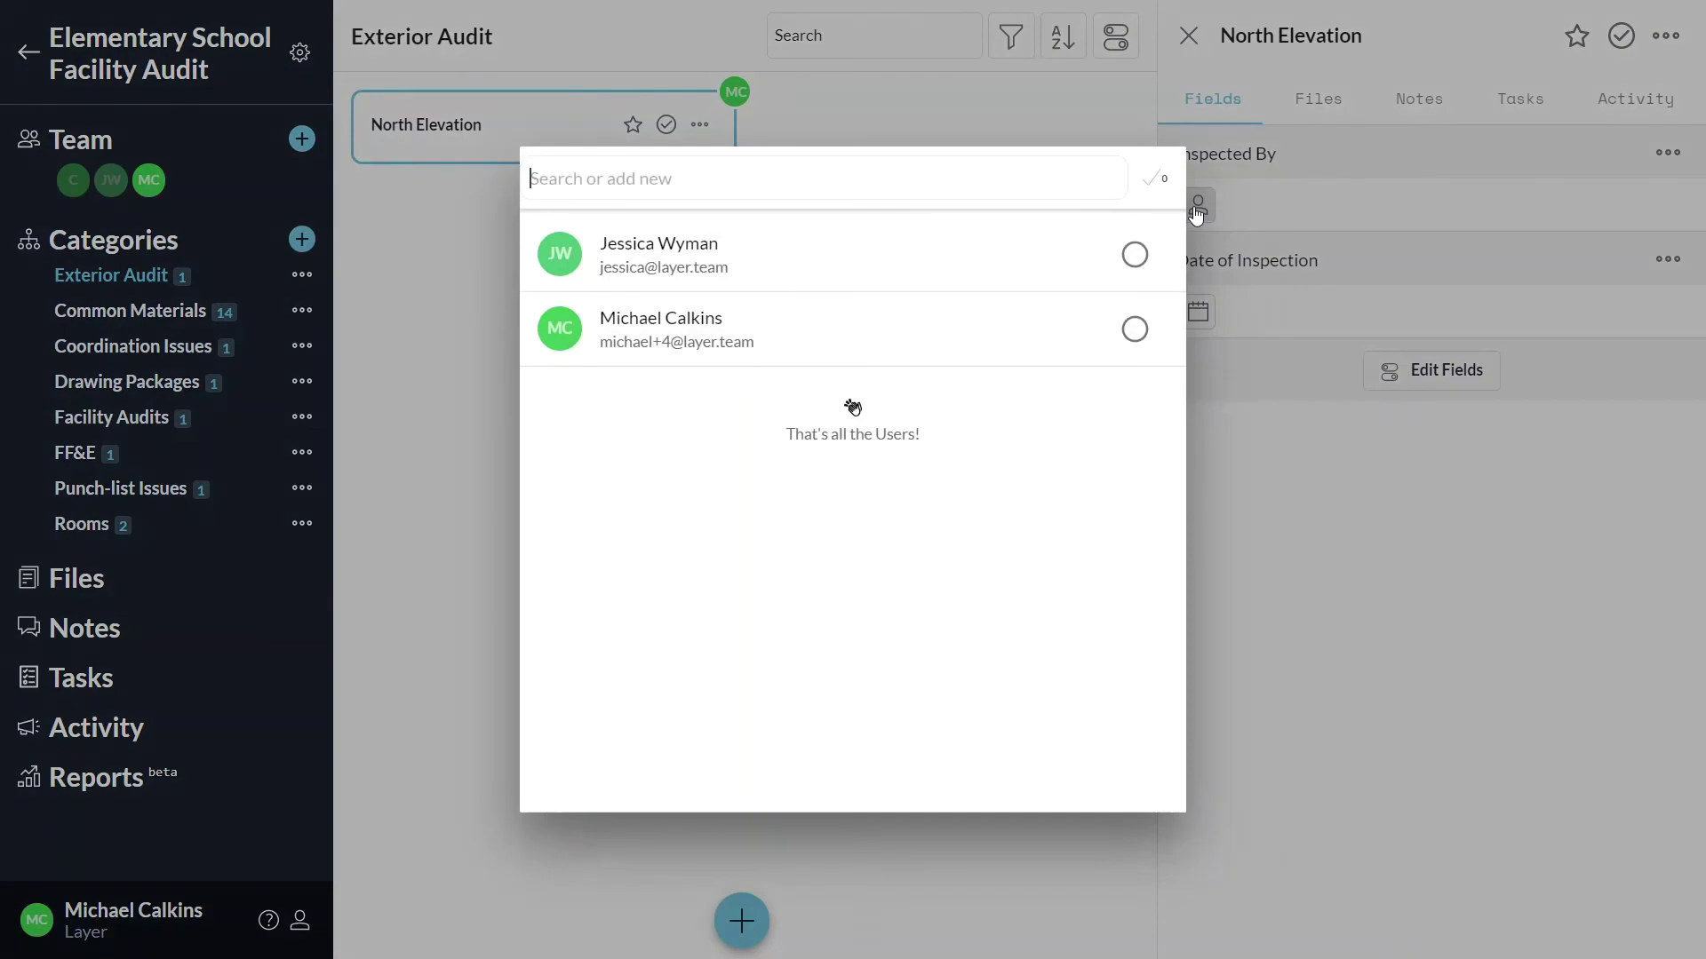
left_click(1134, 255)
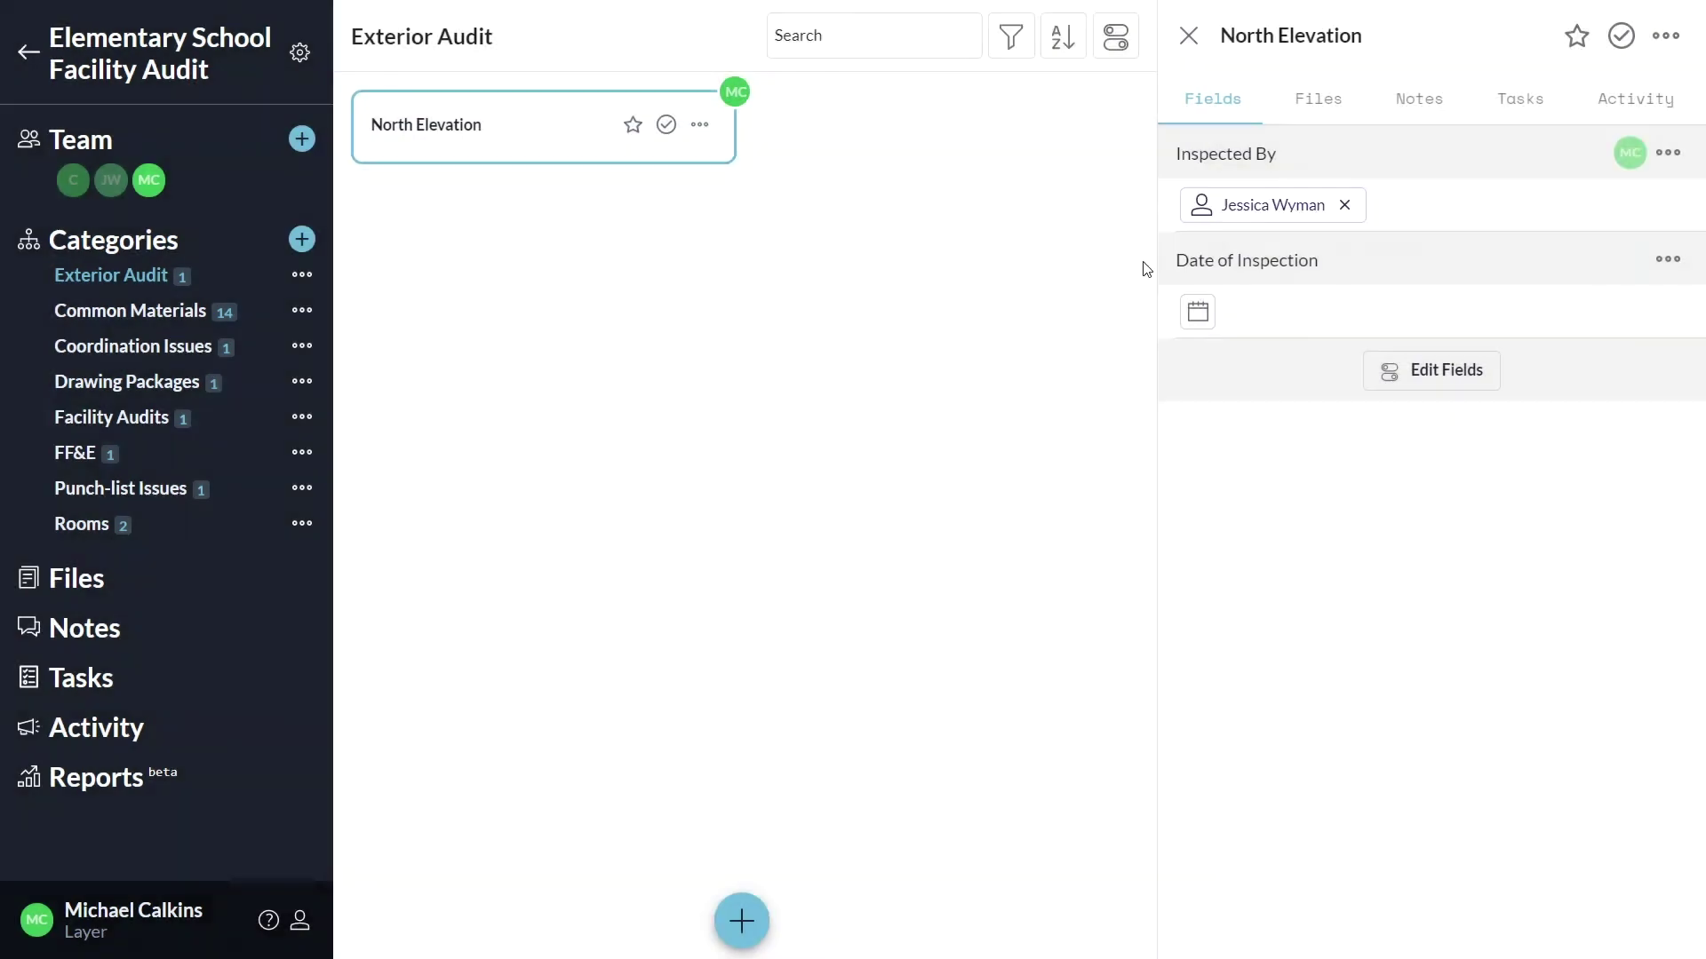
left_click(1198, 320)
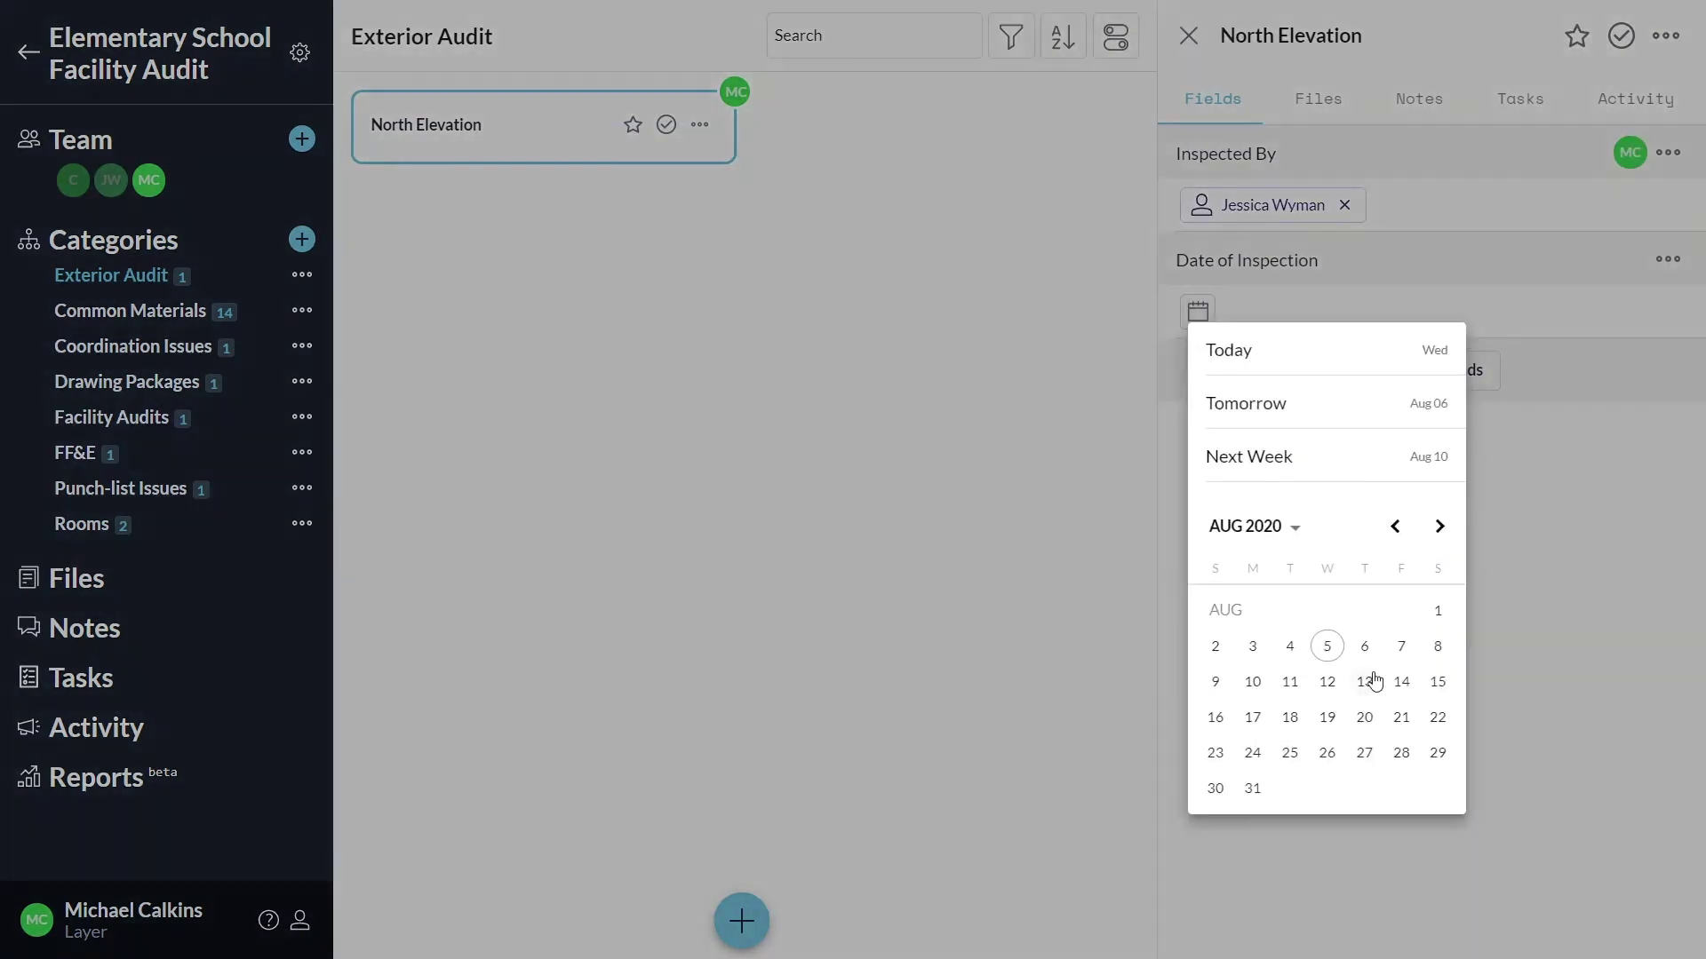
left_click(1338, 658)
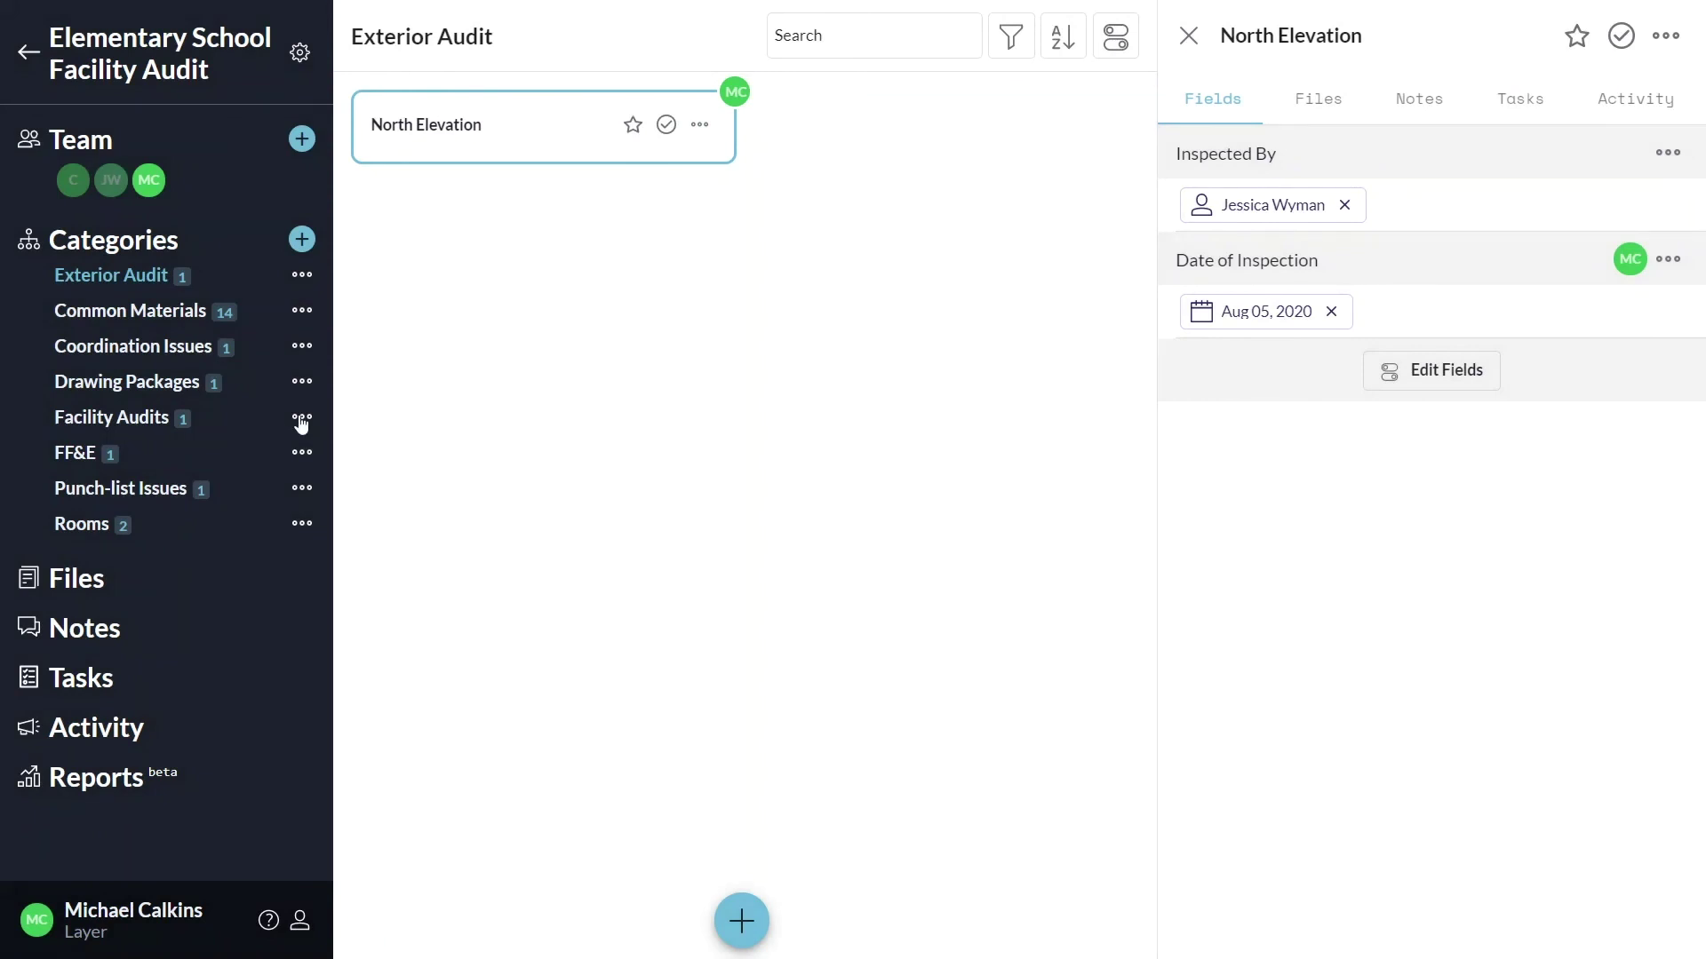
- Attach Eames® Lounge and Ottoman.pdf as the Cut sheet of the [Sample] Chair and Ottoman element in the FF&E category
left_click(71, 455)
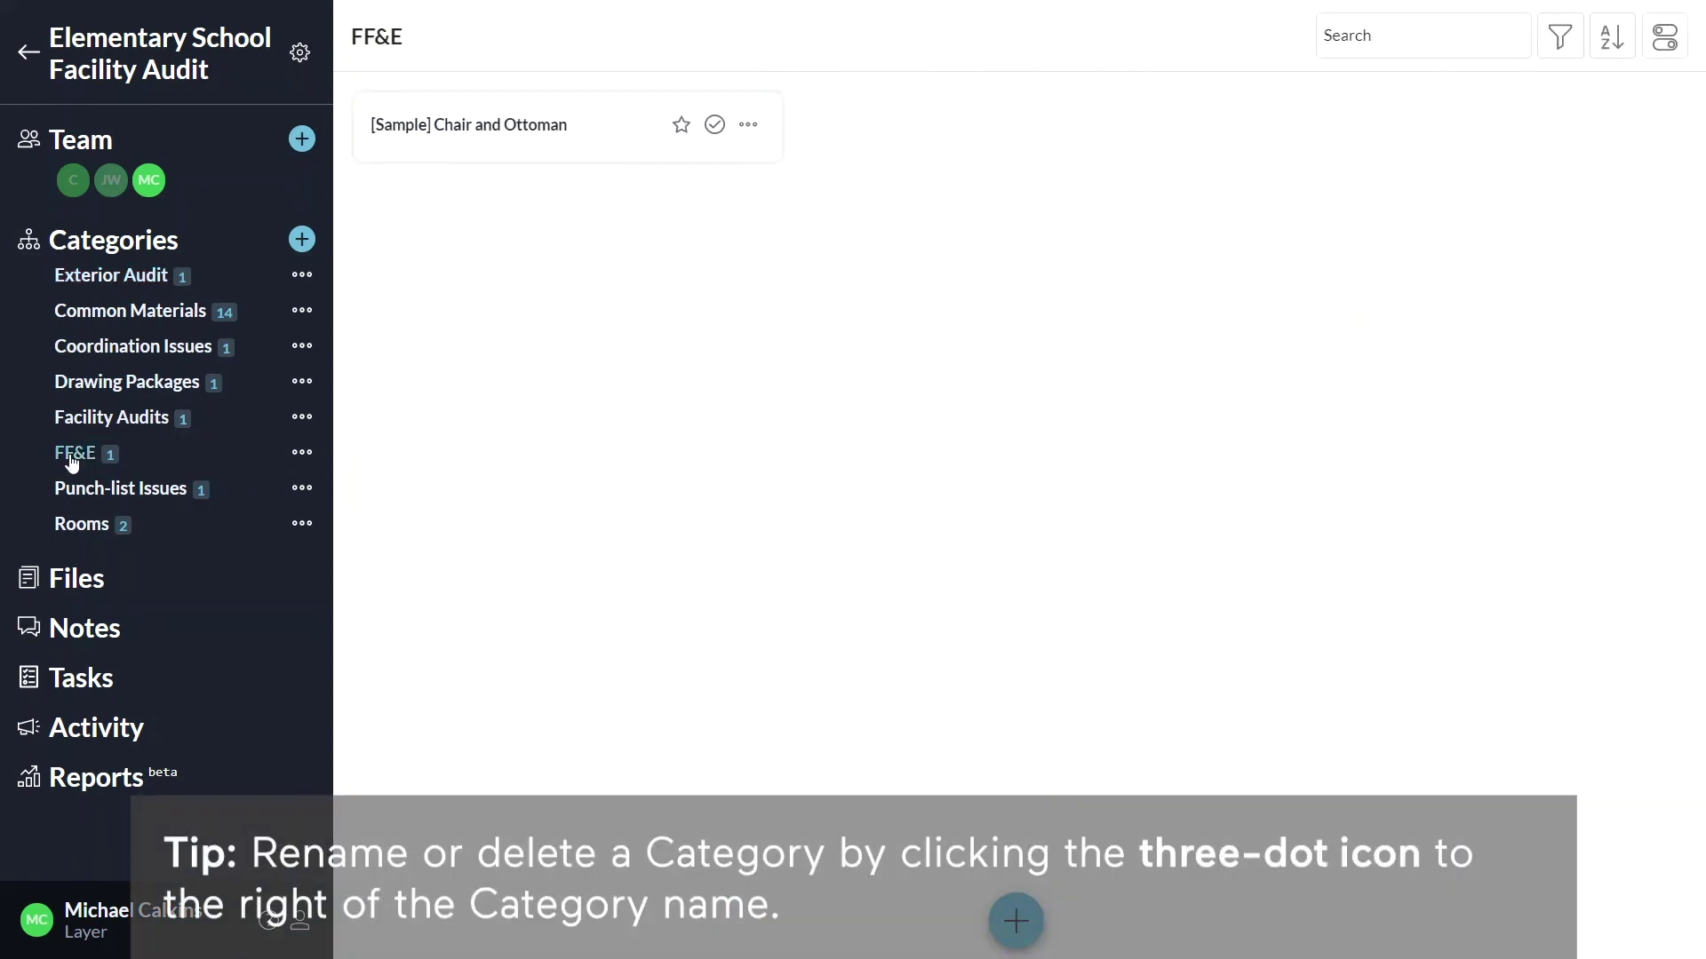
left_click(492, 134)
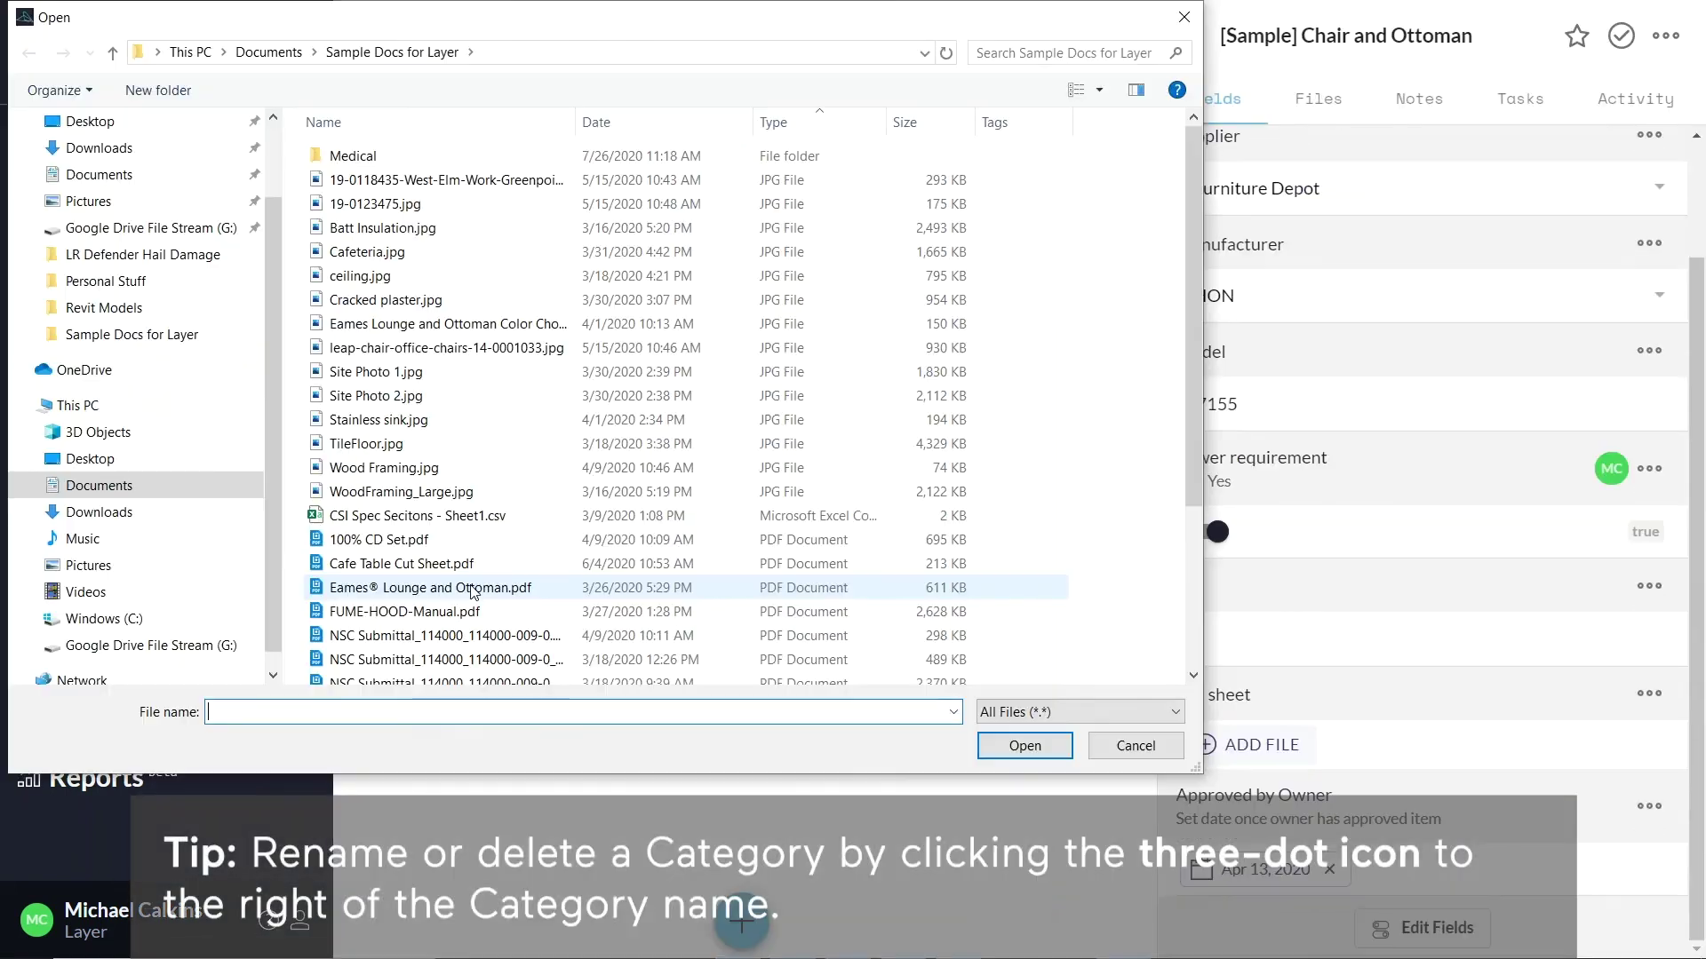
double_click(473, 588)
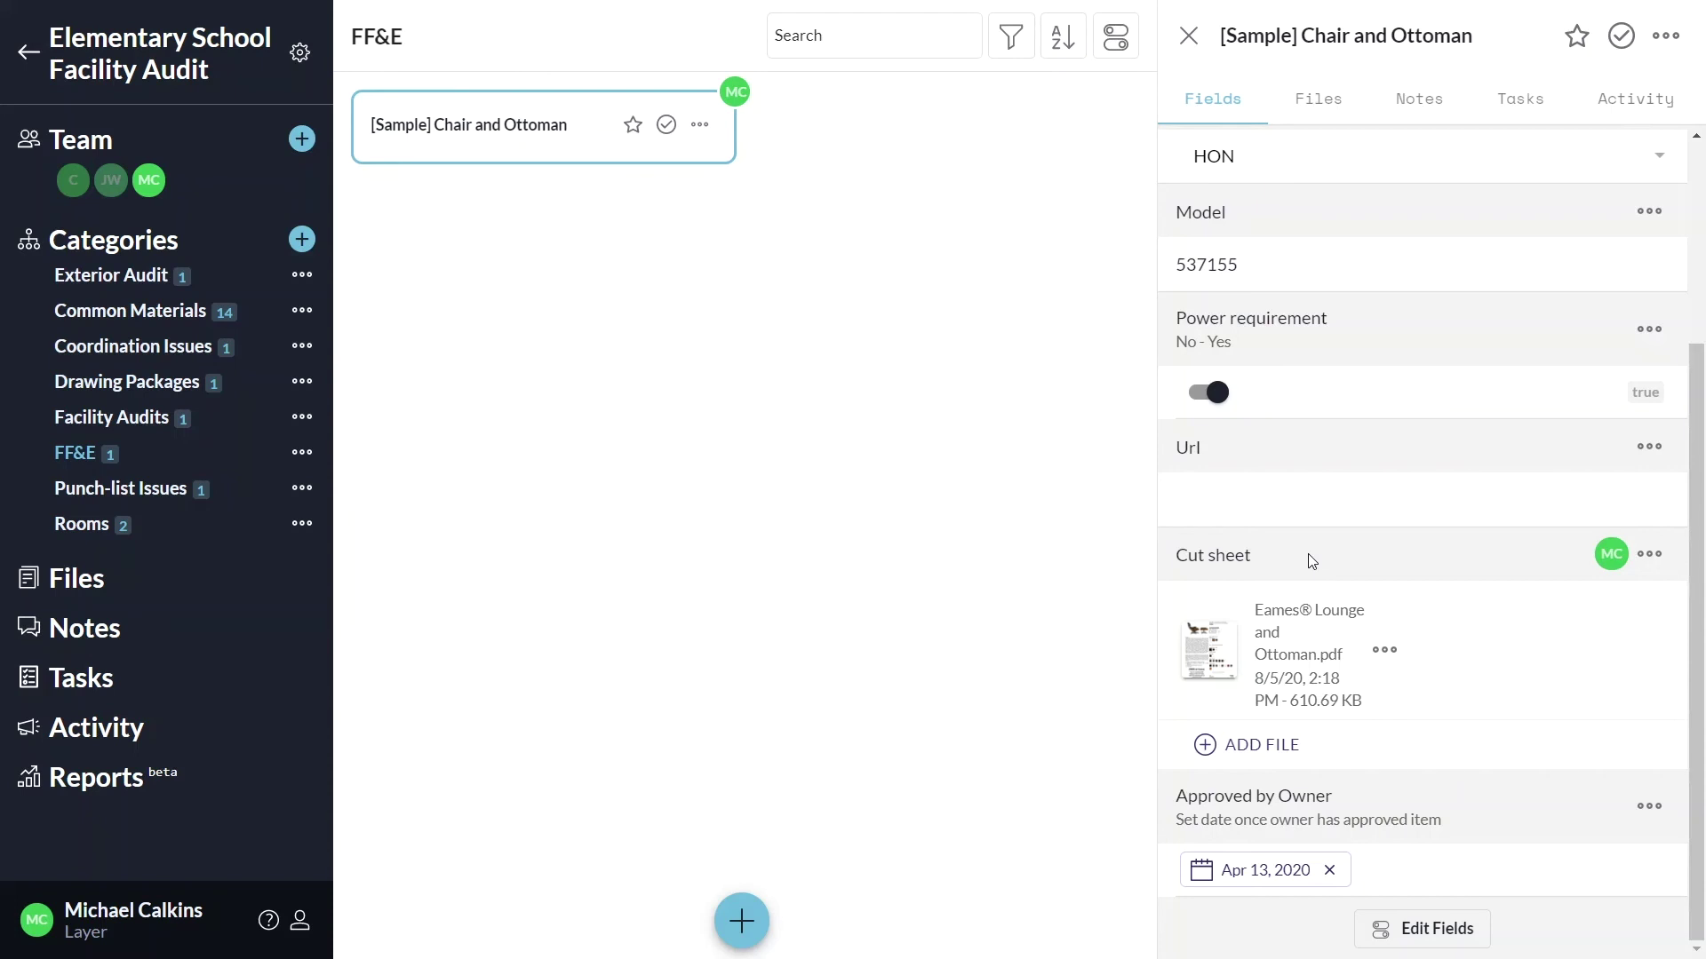
- Examine the fields in the FF&E category's form editor and close it
left_click(1433, 928)
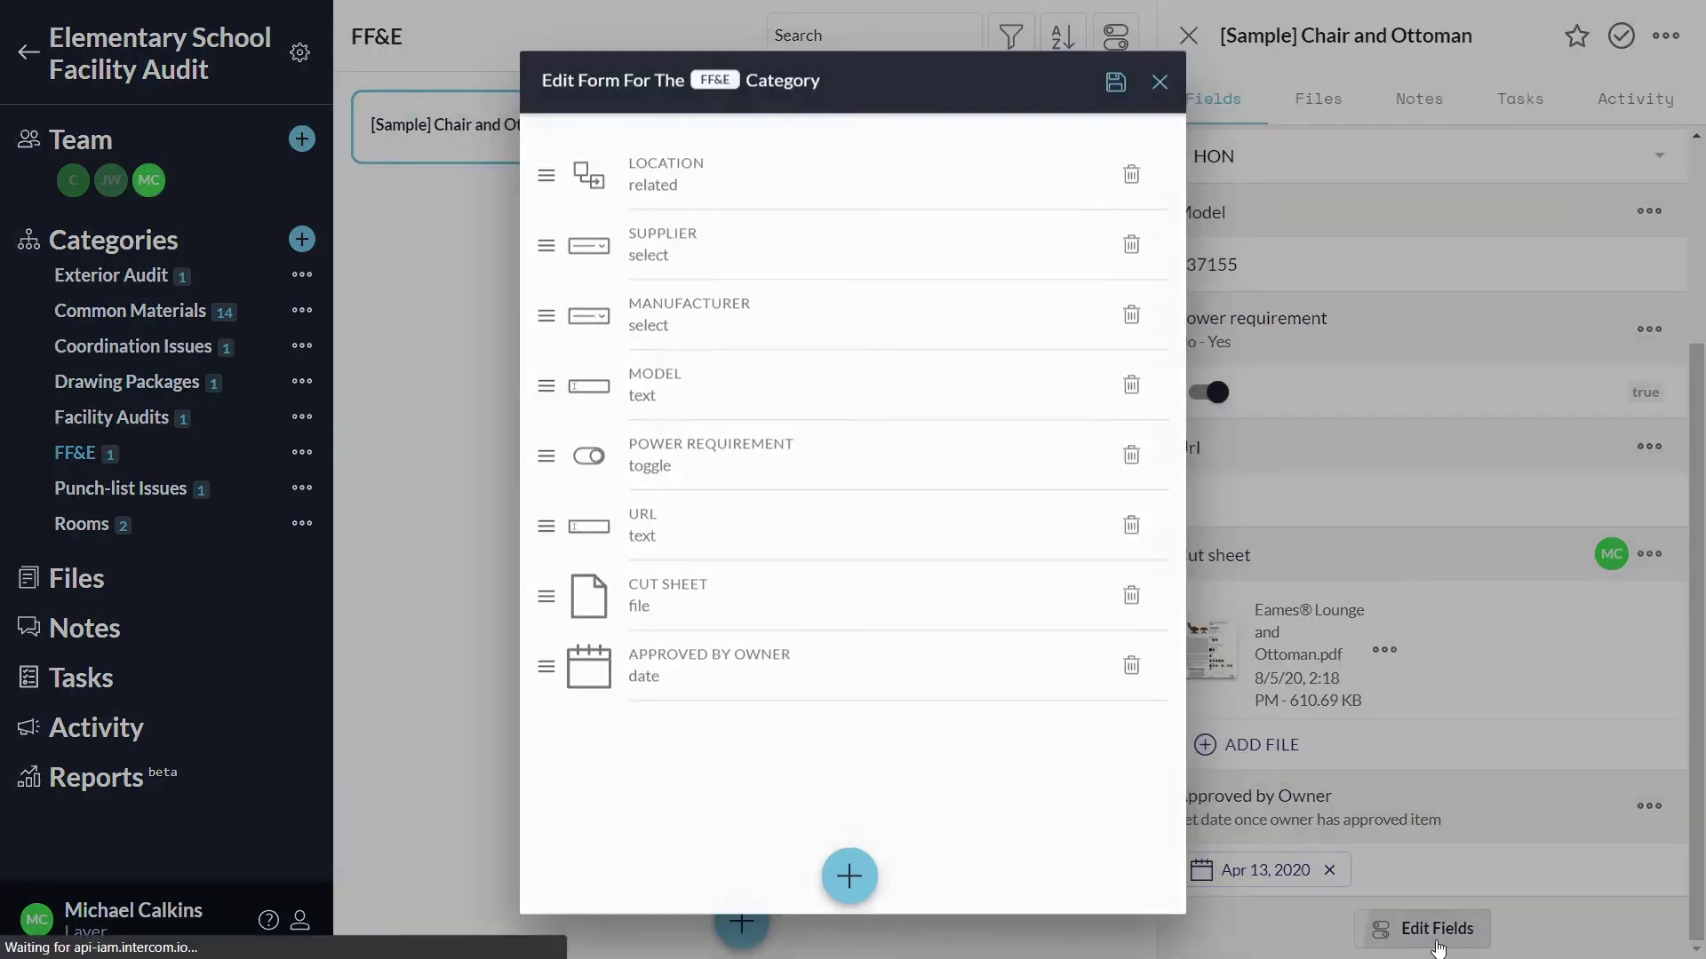
left_click(1138, 174)
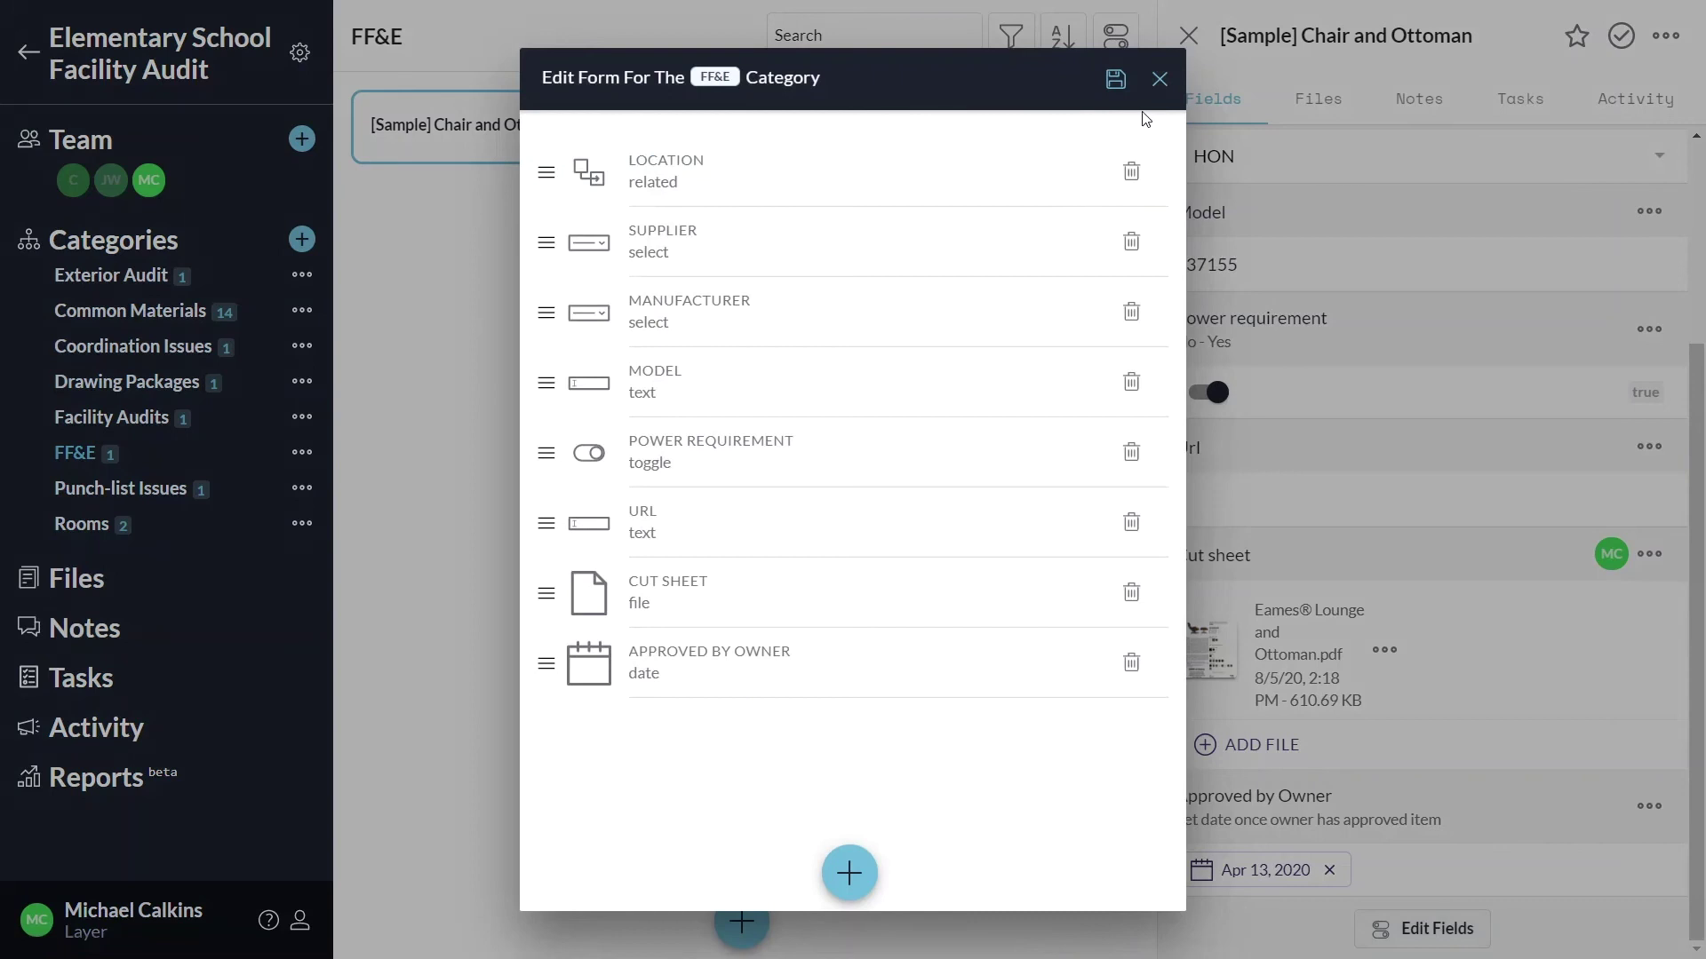
left_click(1158, 80)
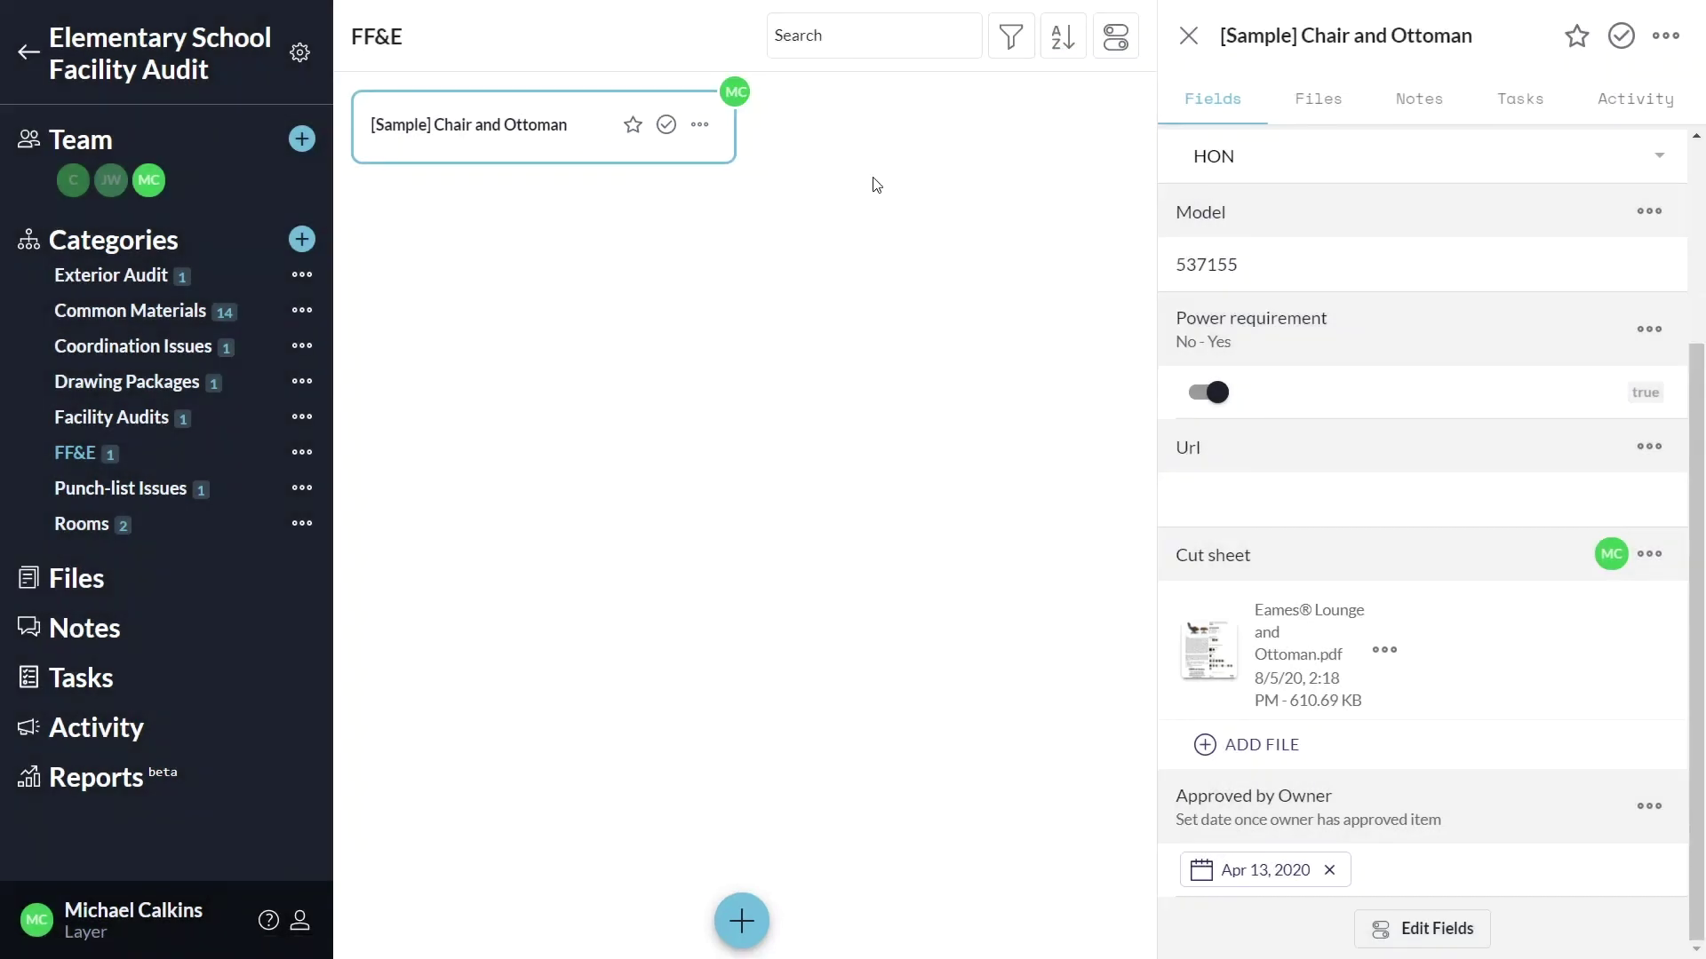
left_click(702, 130)
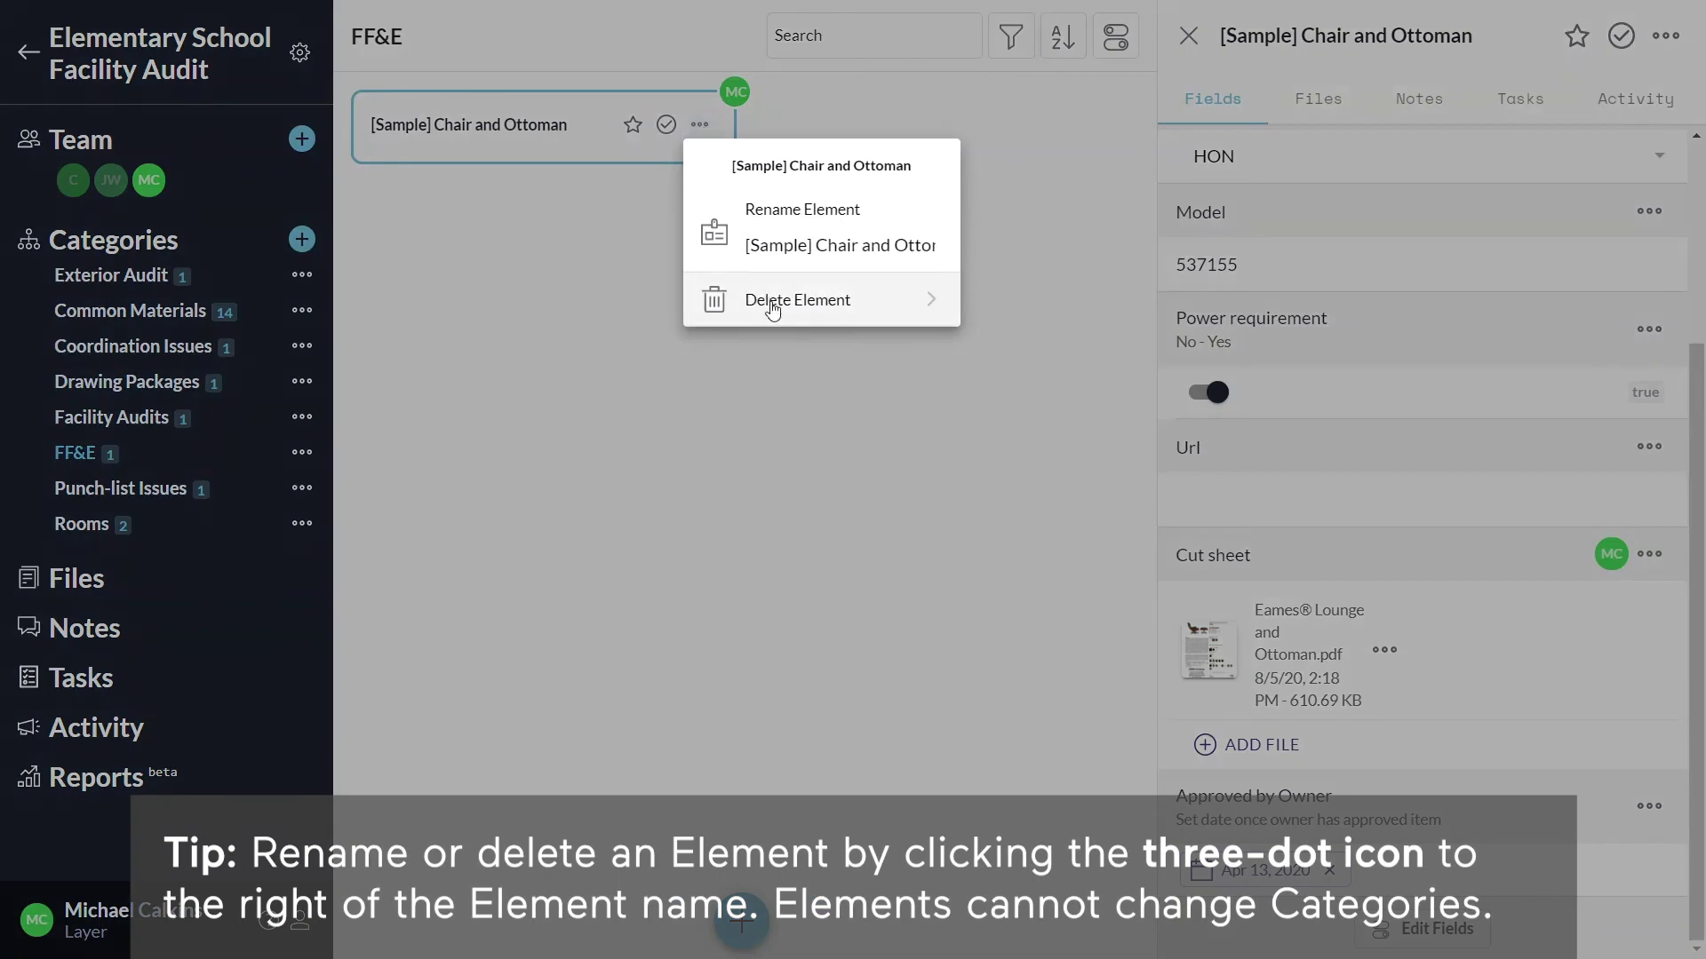
left_click(772, 308)
left_click(1028, 468)
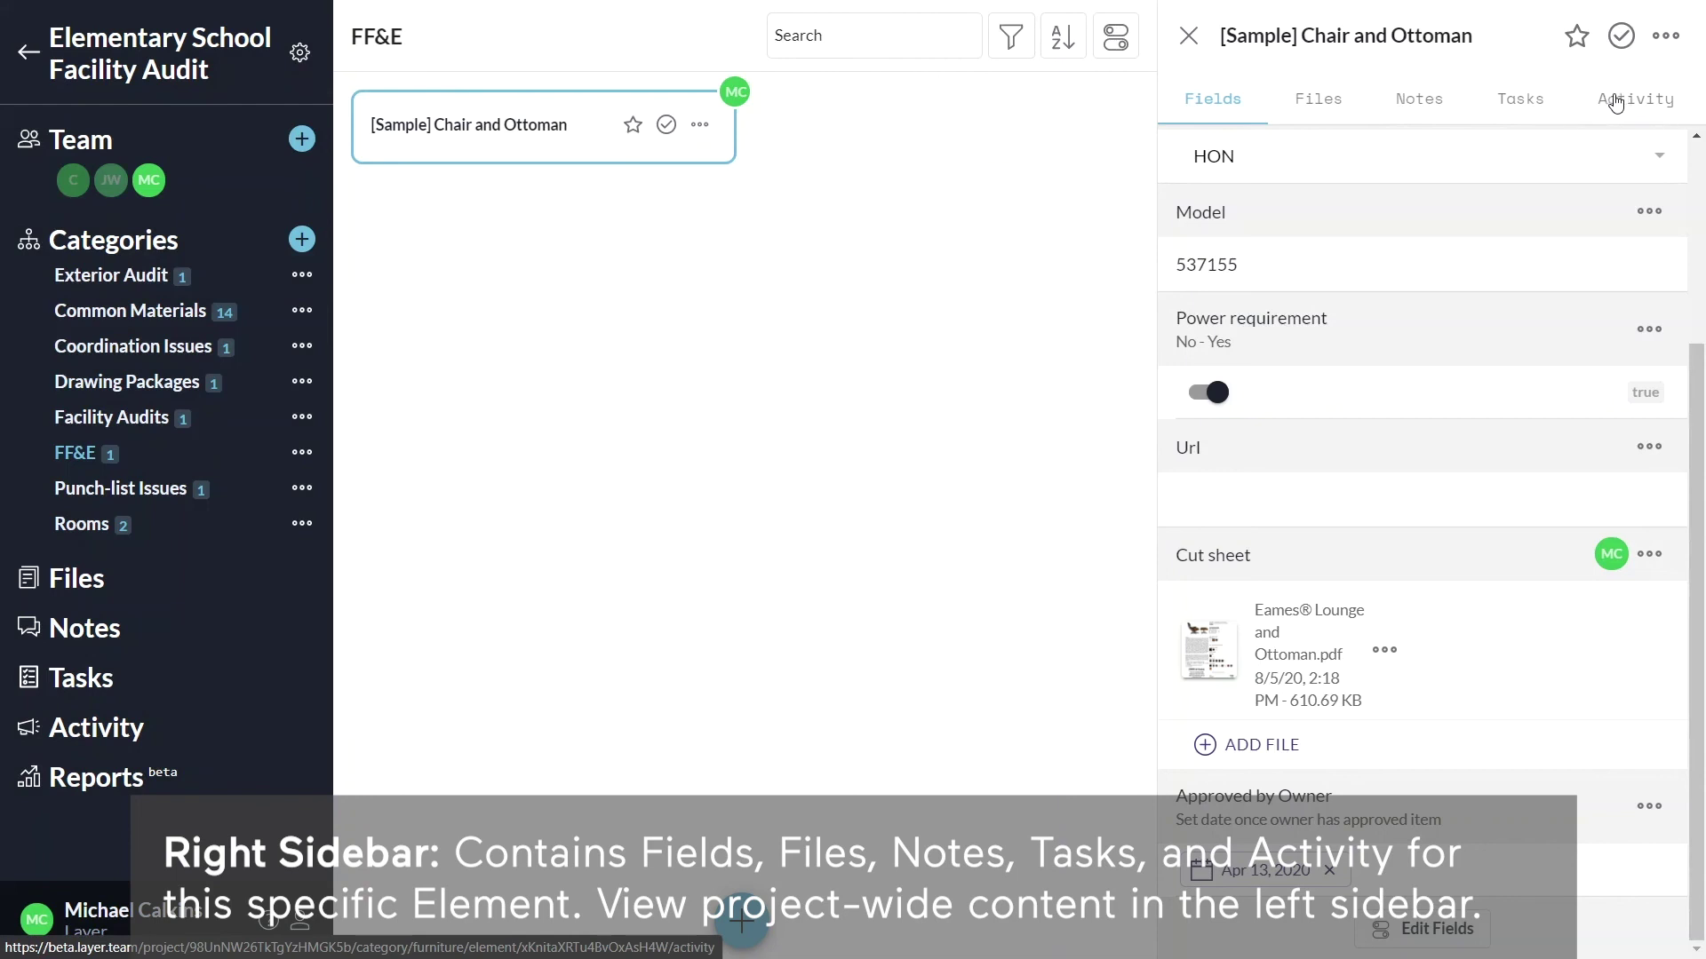
- Upload the Eames Lounge and Ottoman Color Choice.jpg image to the [Sample] Chair and Ottoman element's files
left_click(1327, 105)
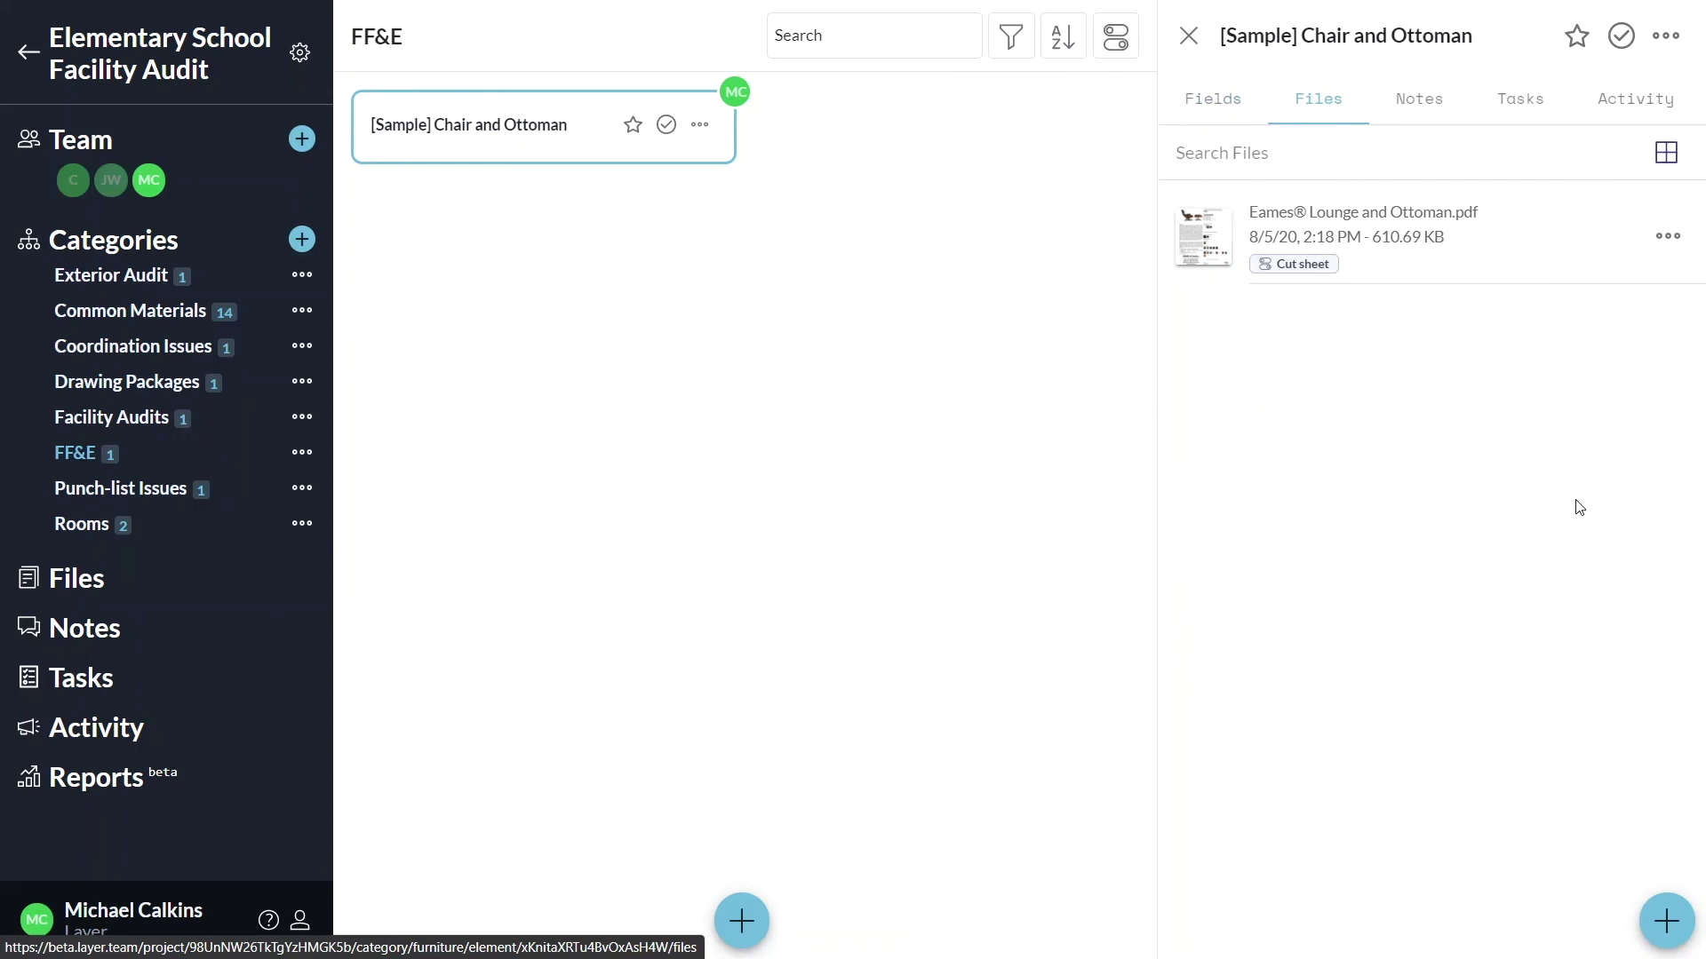
left_click(1661, 921)
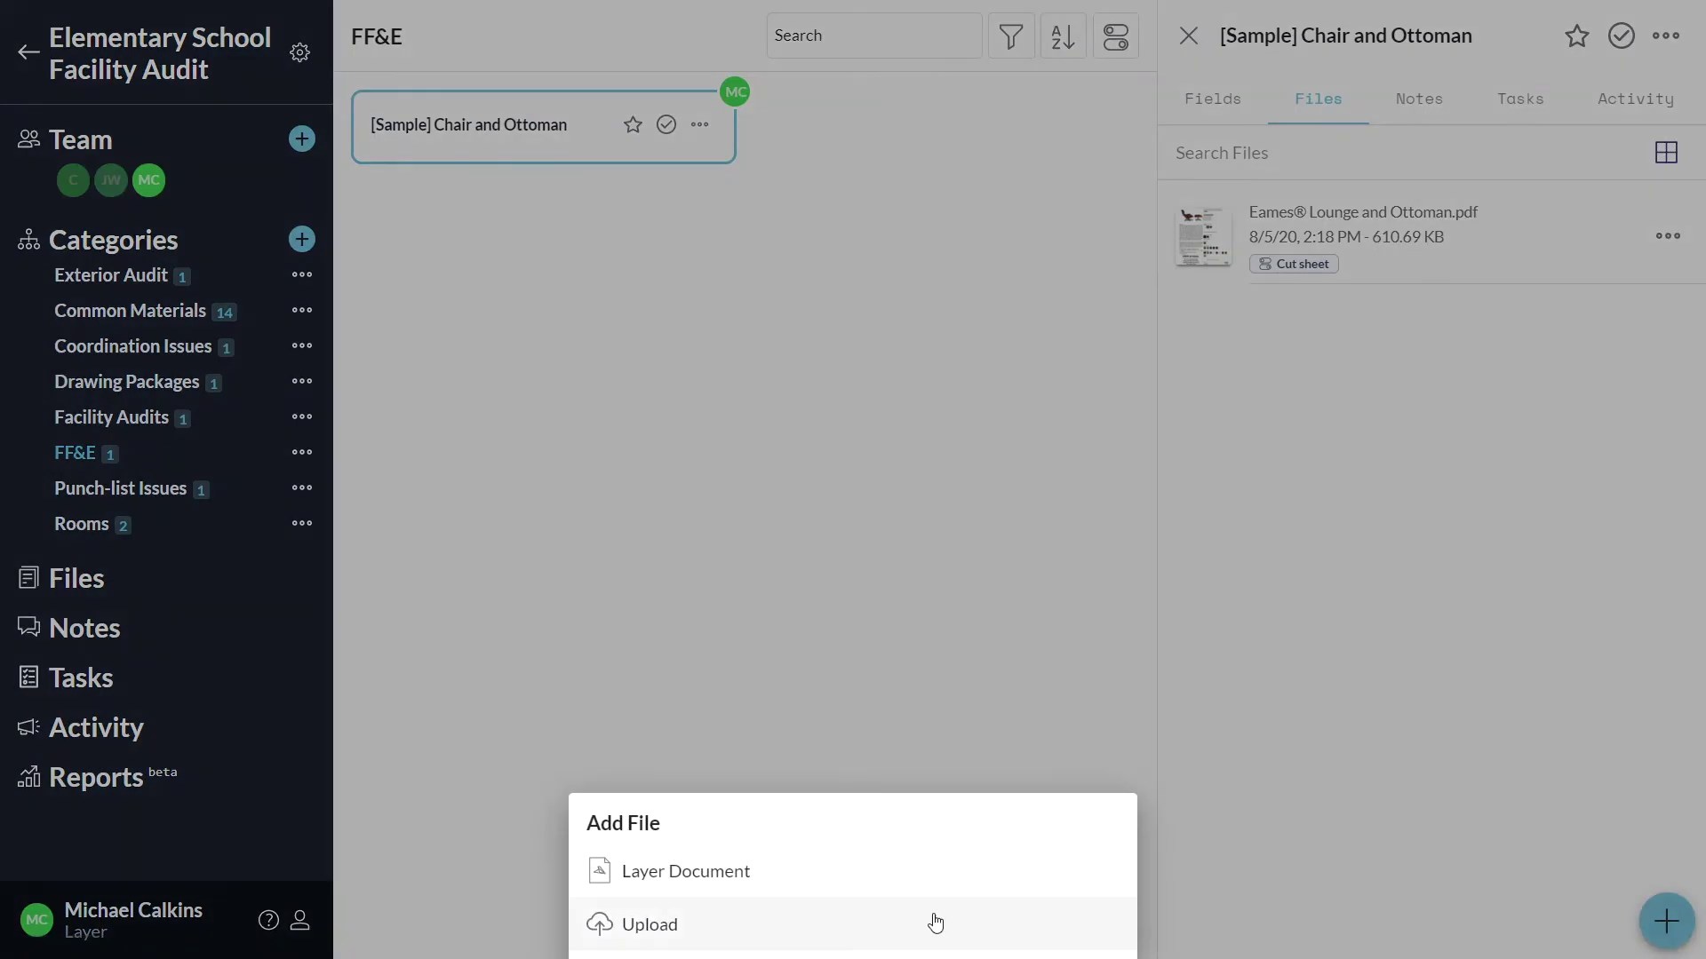
left_click(791, 925)
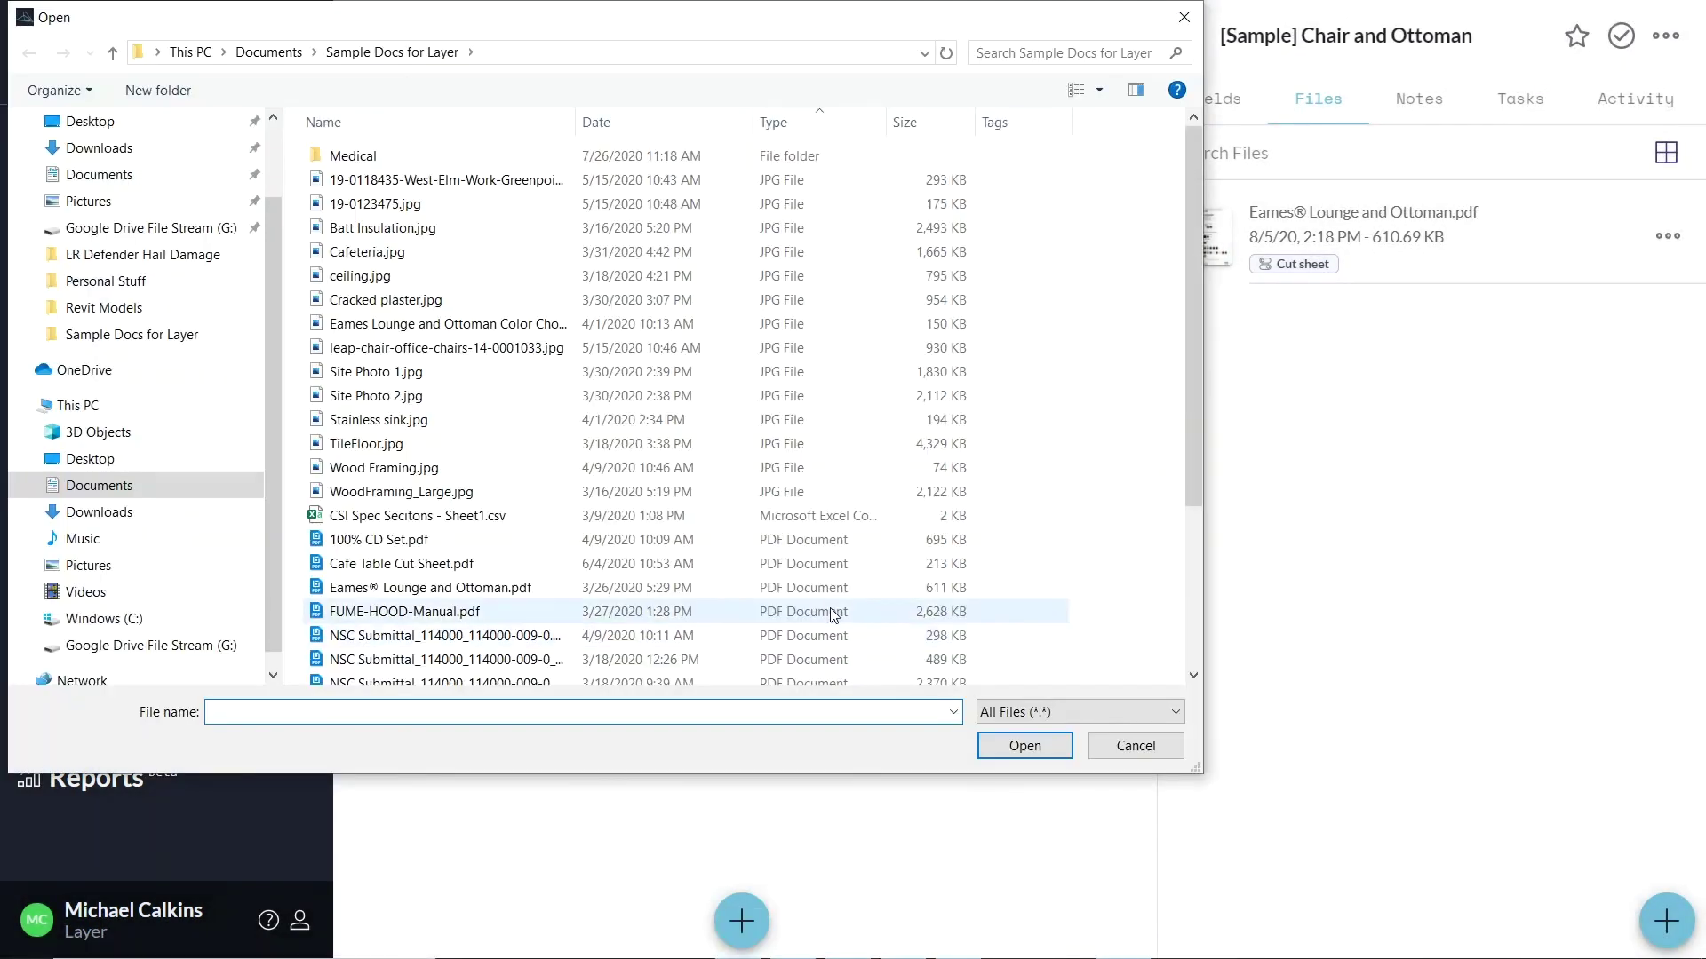
double_click(447, 323)
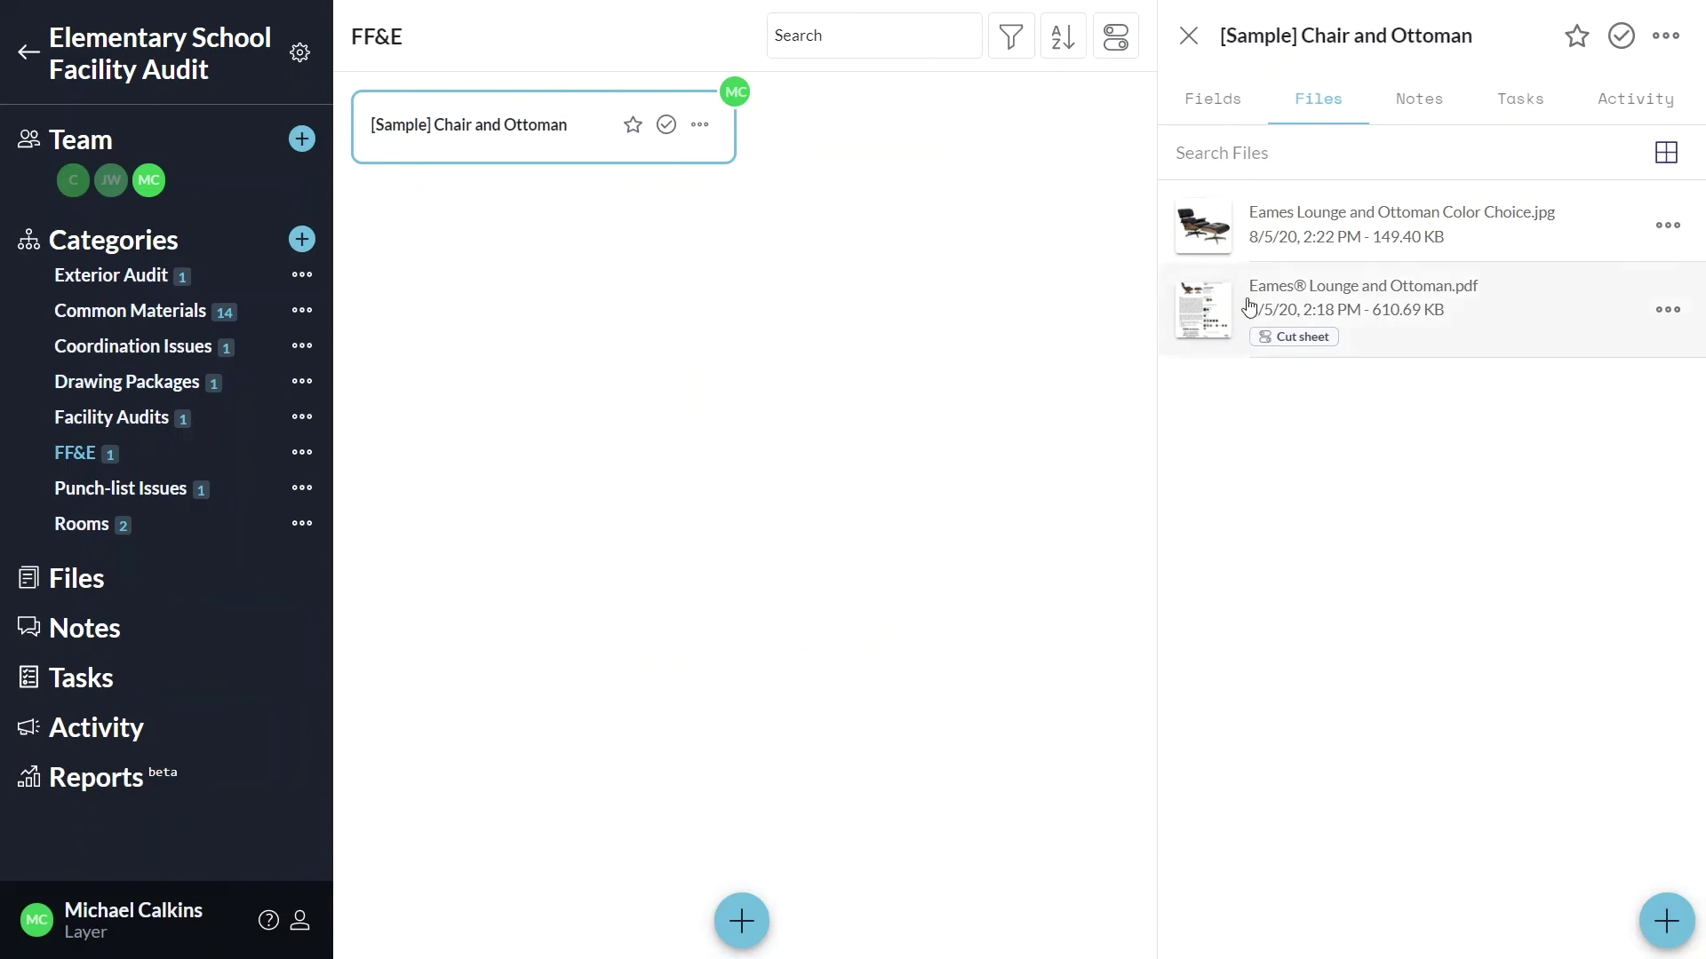
- Add the note "Owner requests alternate options" to the [Sample] Chair and Ottoman element
left_click(1417, 122)
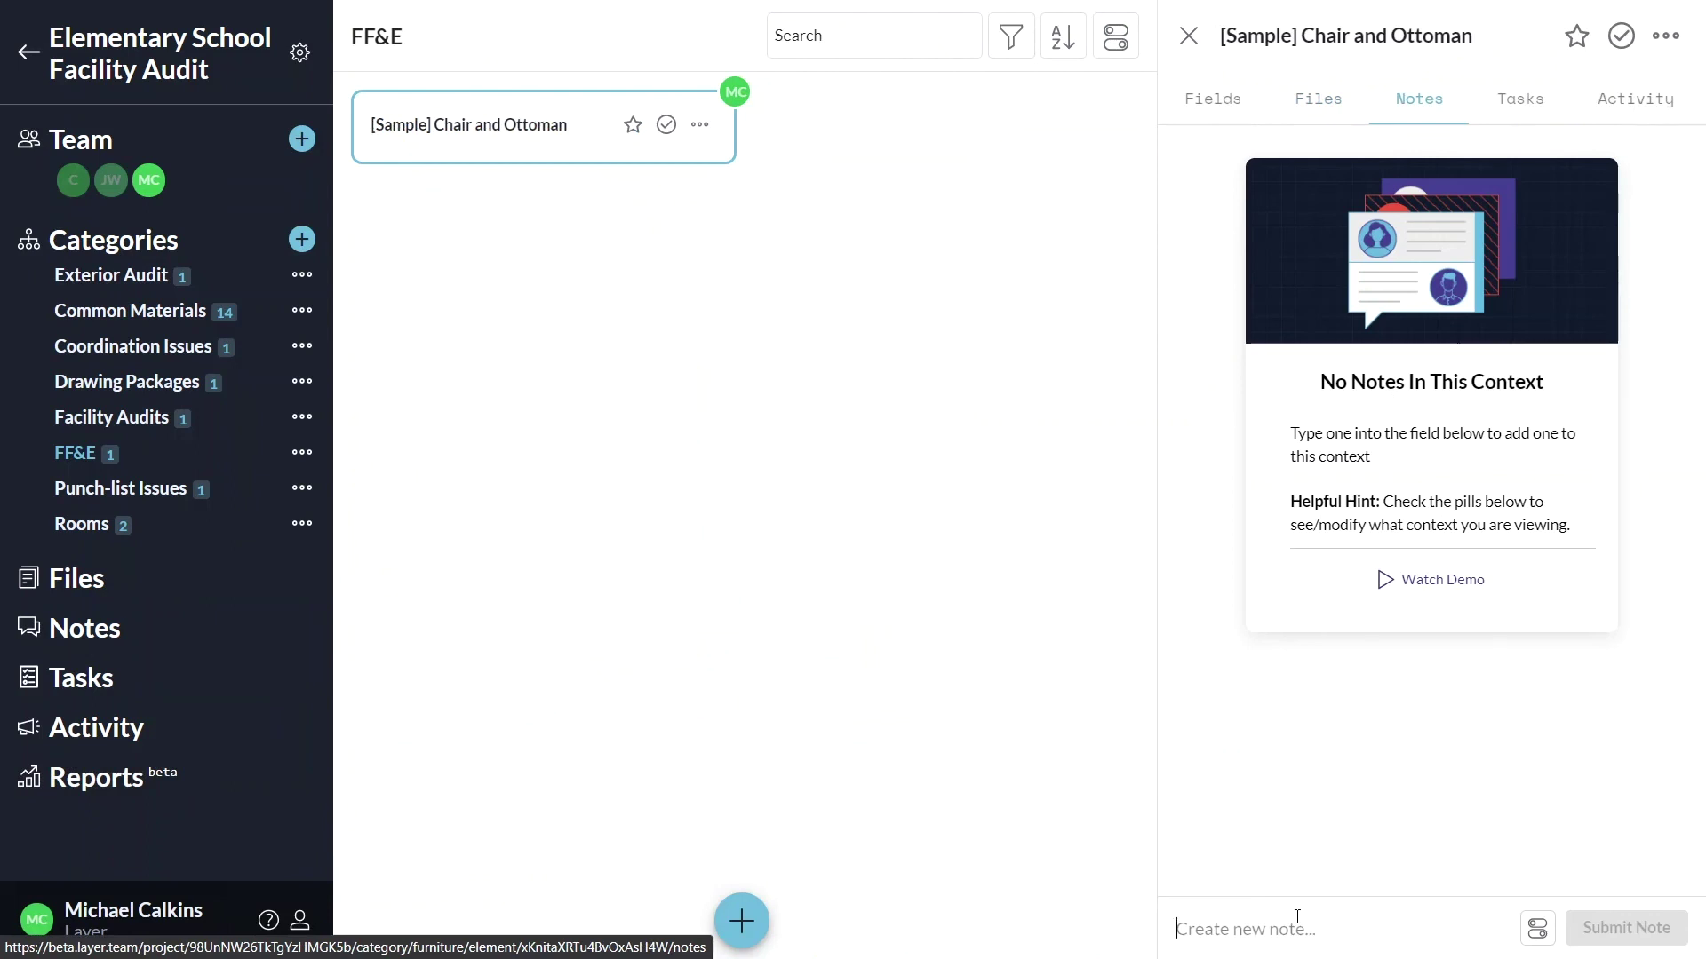
left_click(1297, 917)
type("Owner requests alternate options")
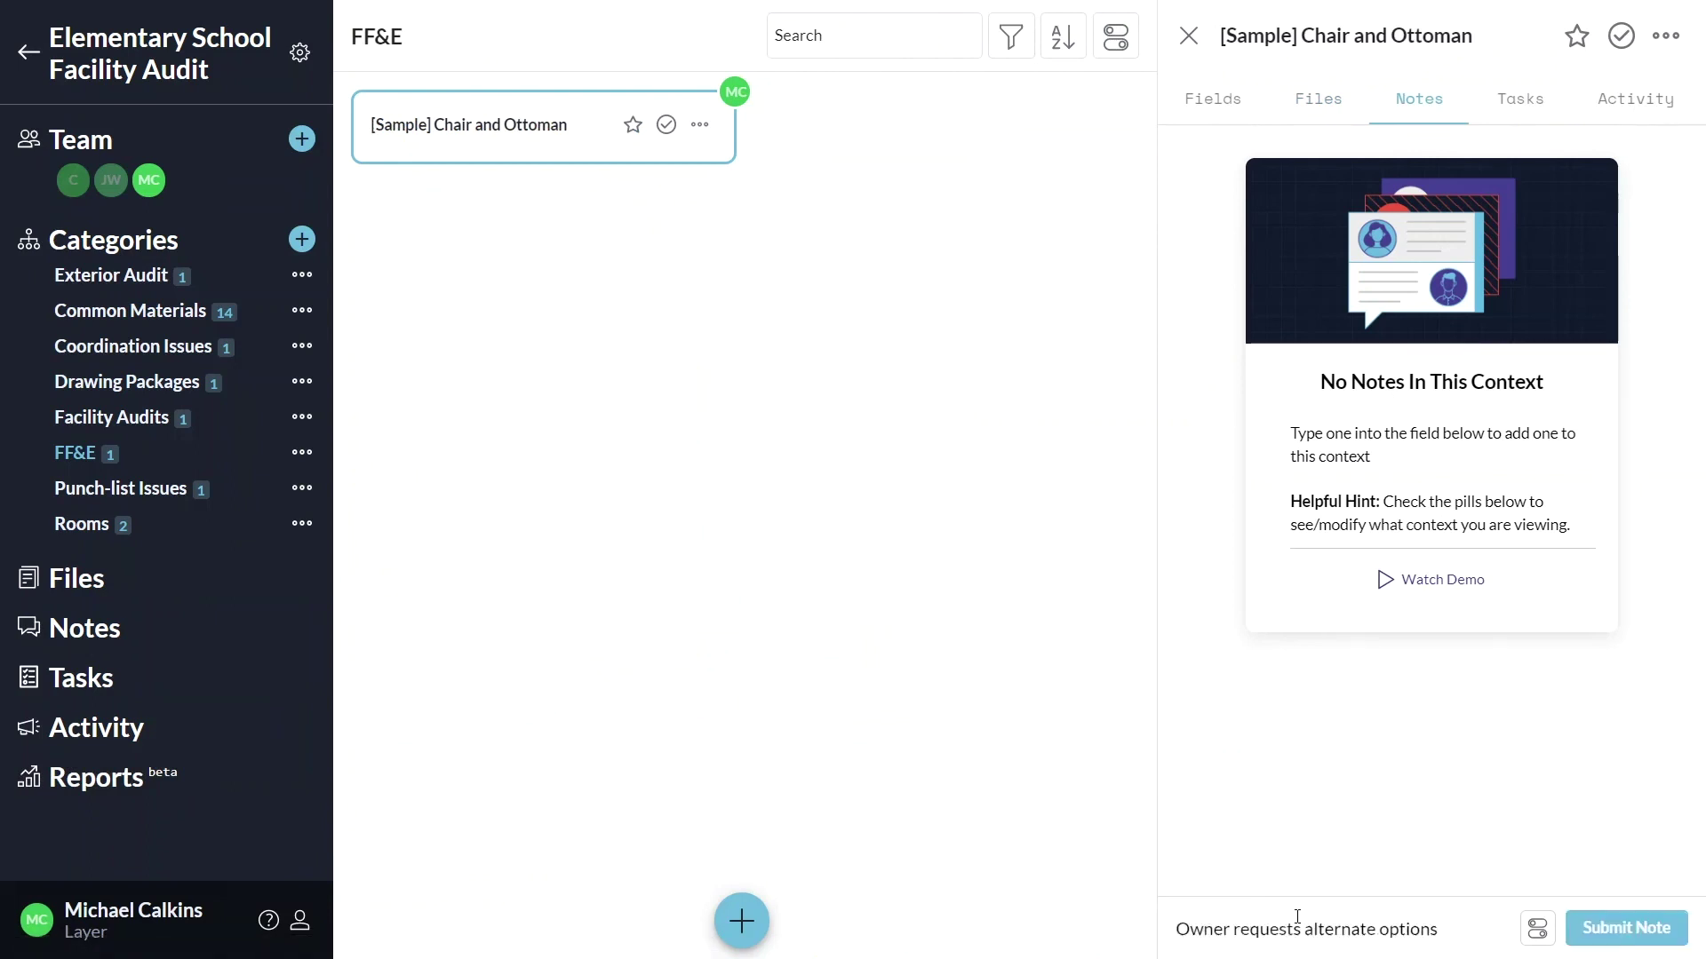
left_click(1637, 934)
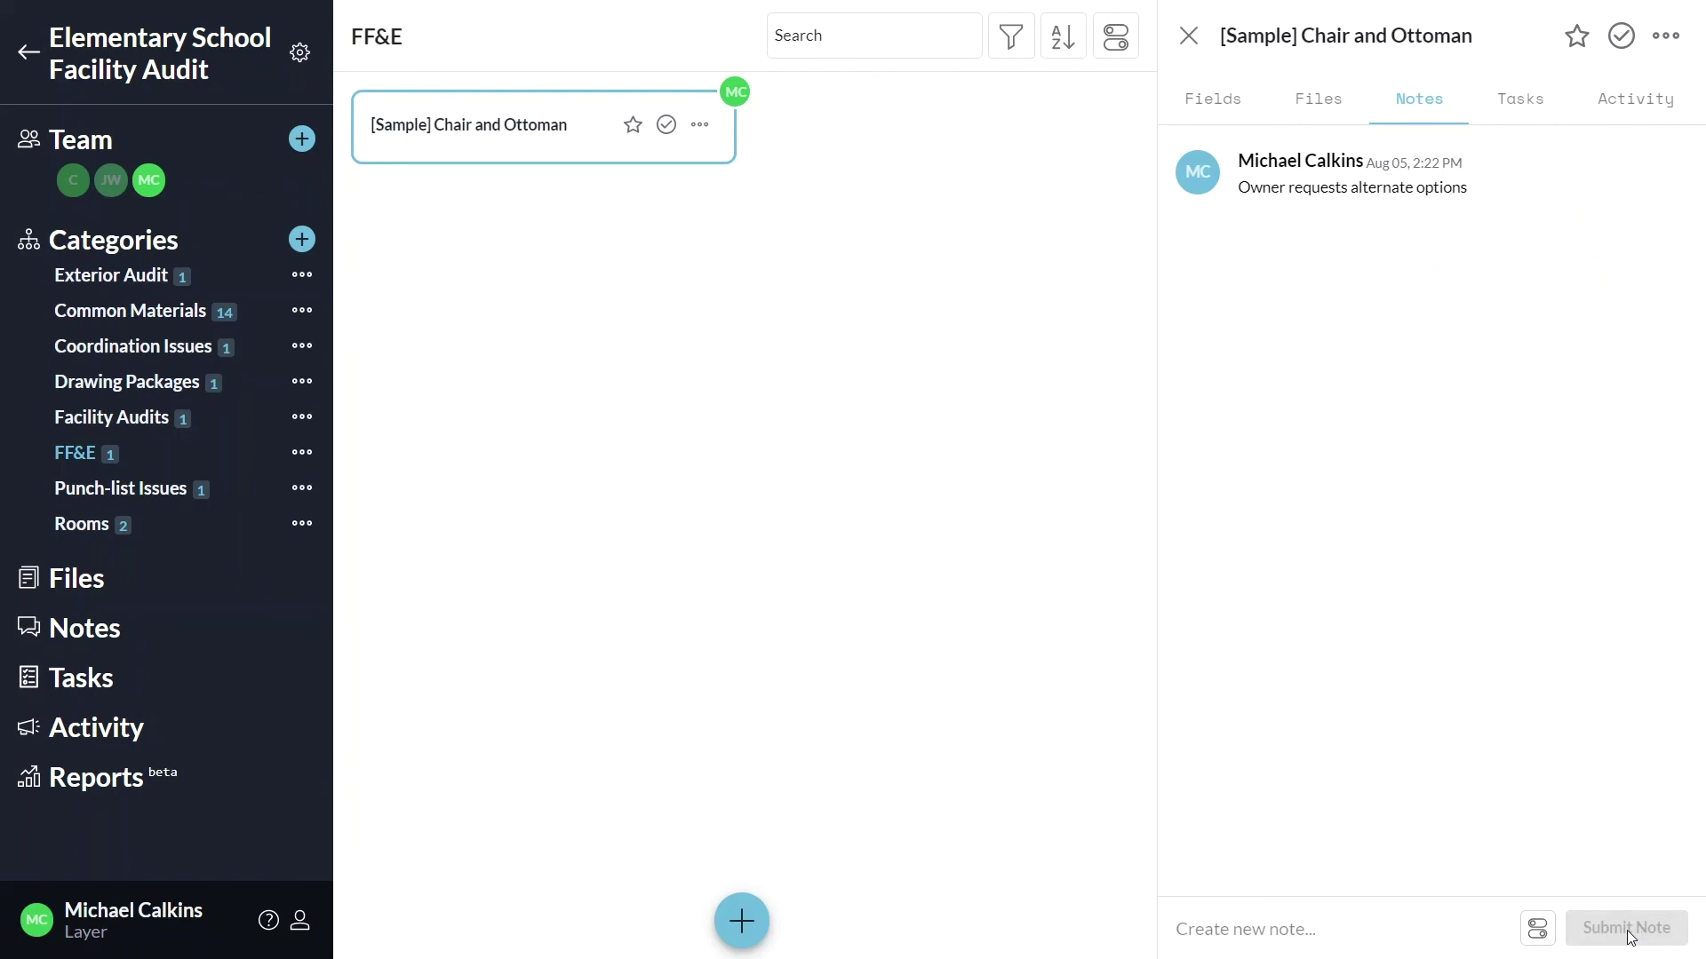
- Draft the element task "Provide alternate lounge chair options for owner" with an Aug 12, 2020 due date
left_click(1520, 110)
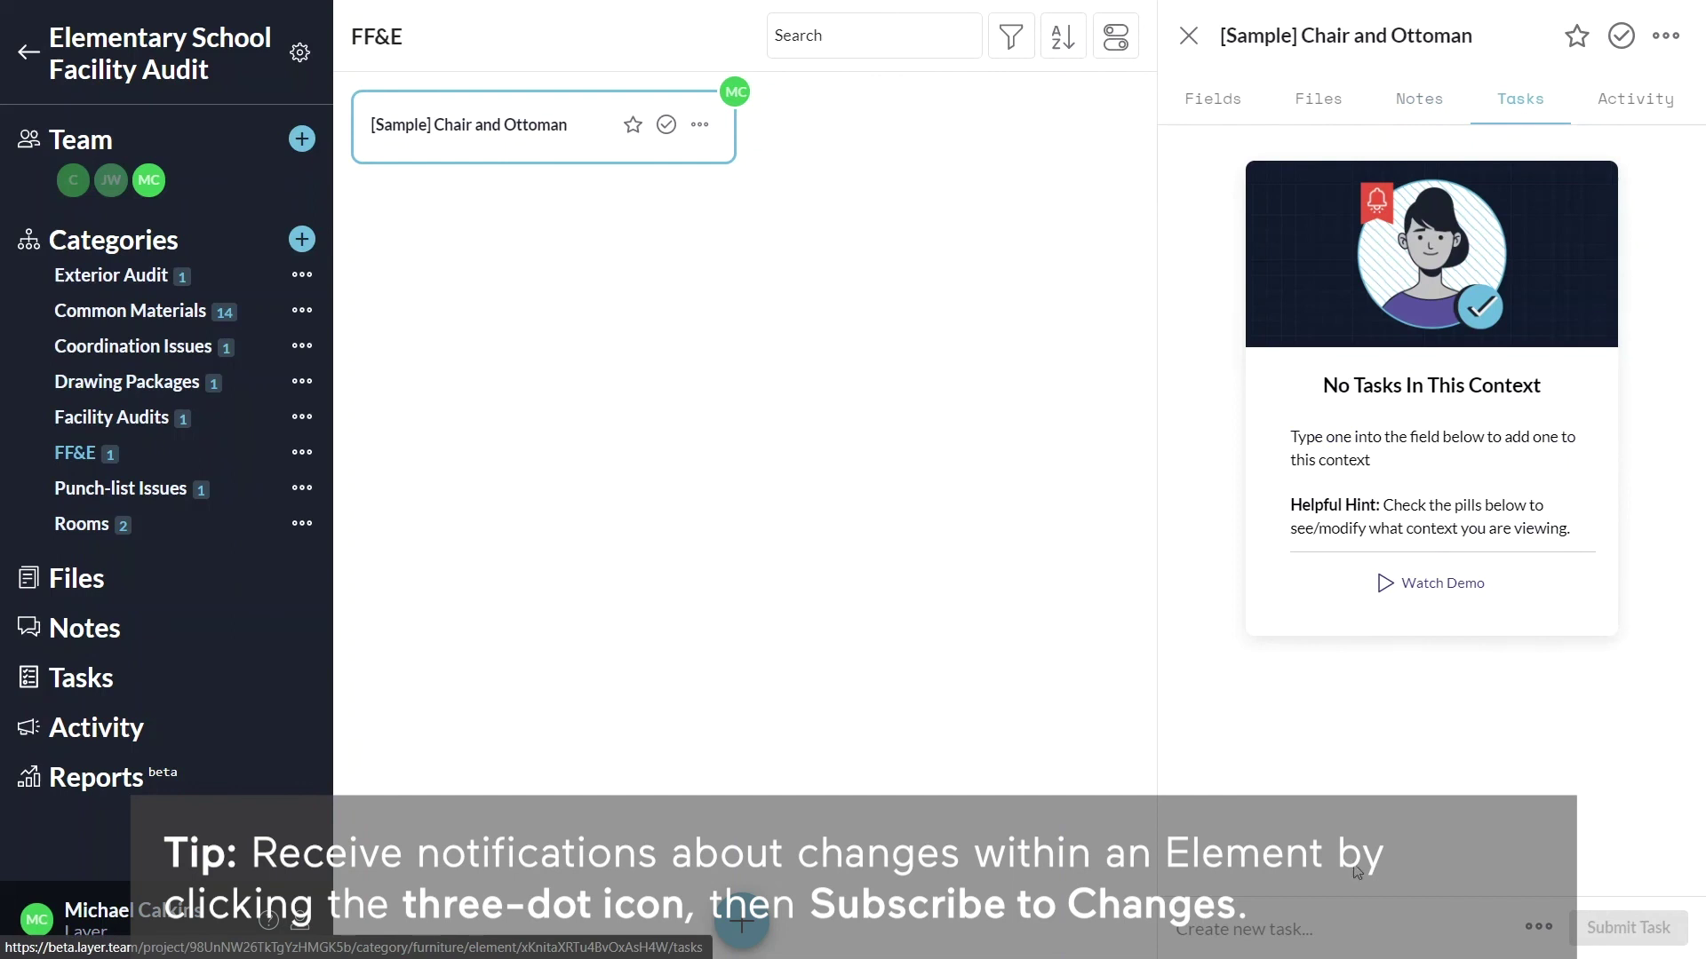
left_click(1354, 931)
type("Provide alternate lounge chair options for owner")
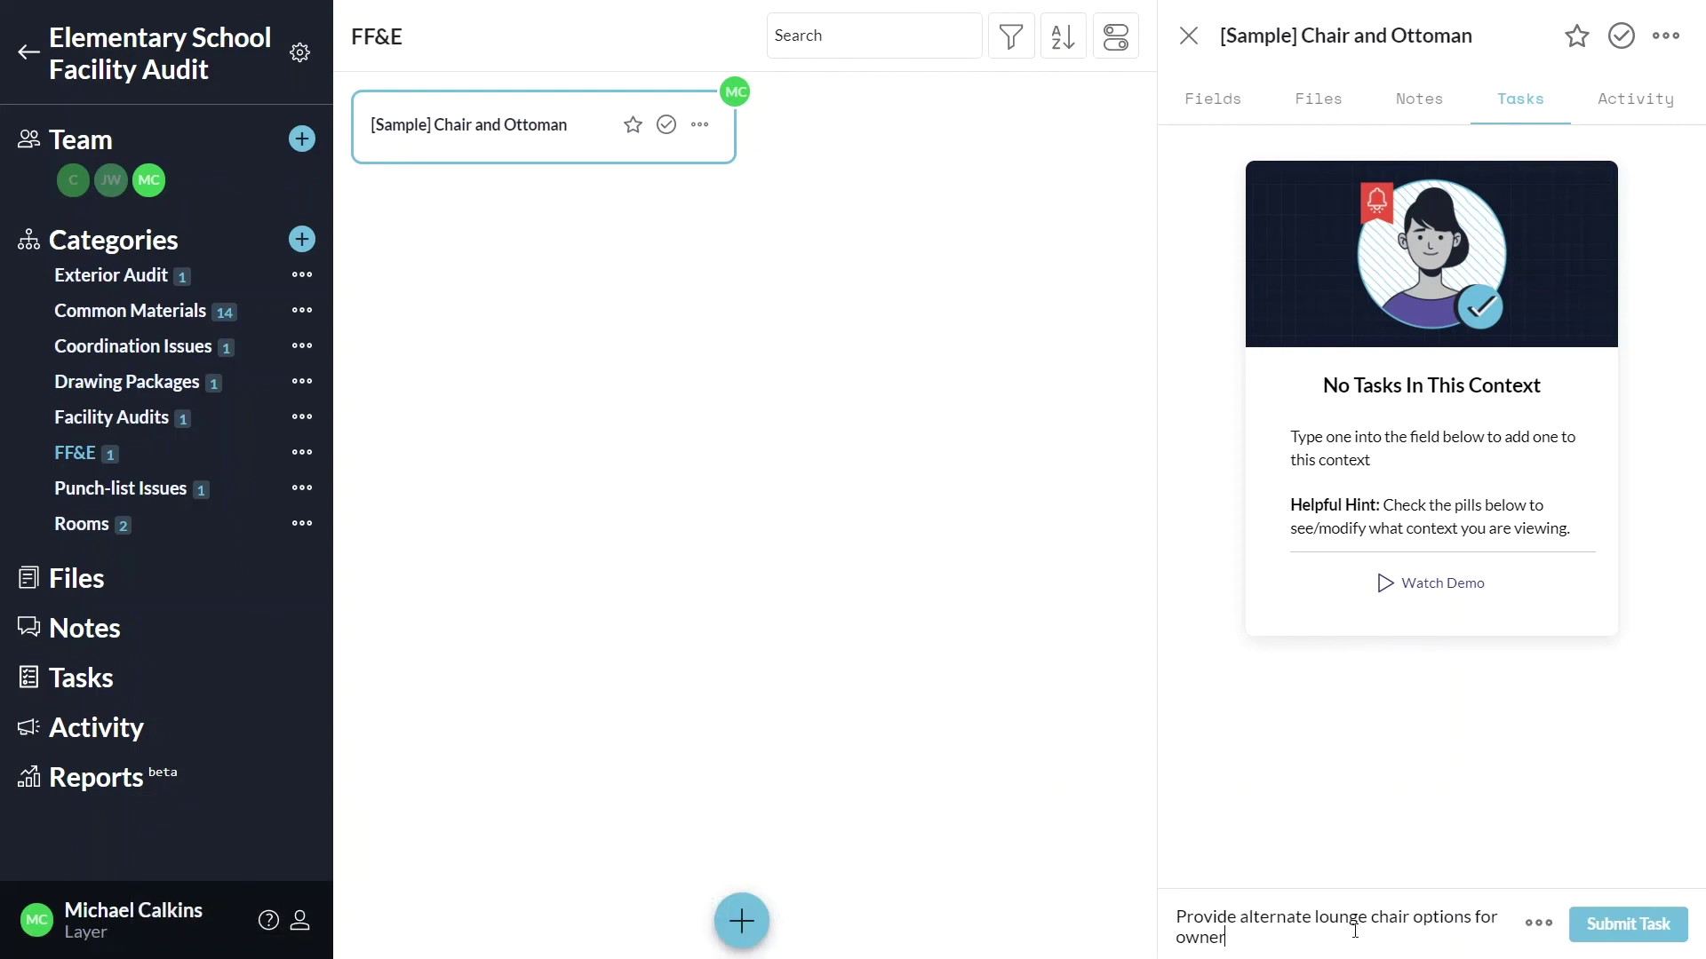
left_click(1538, 922)
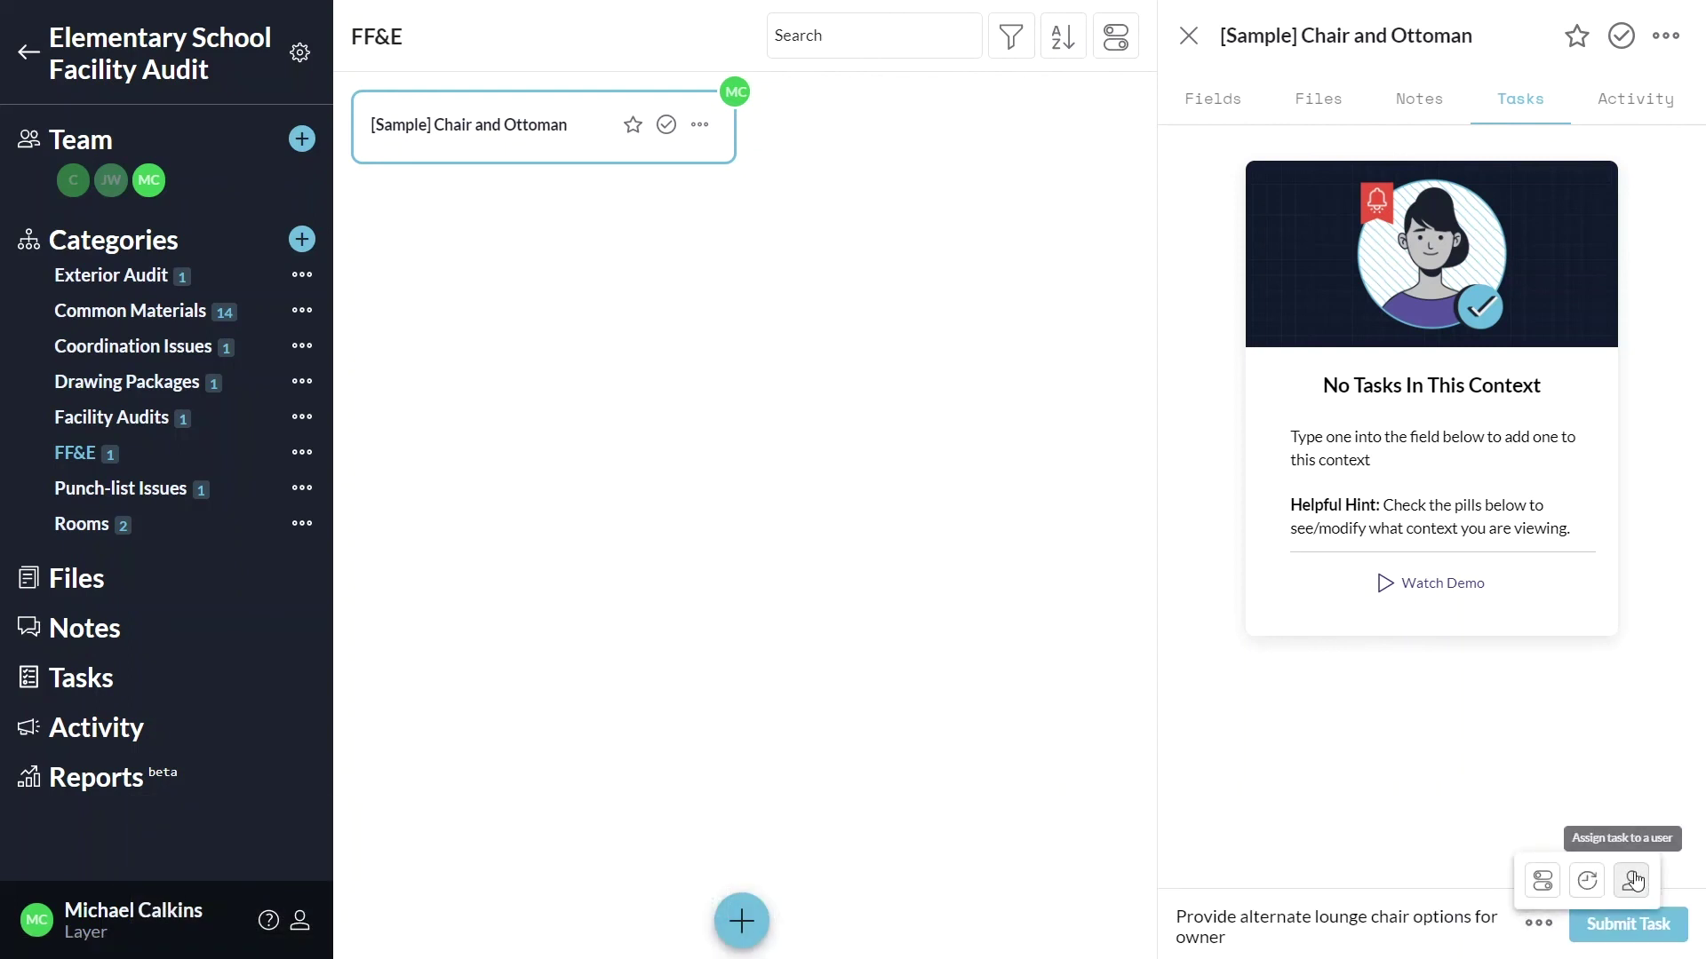
left_click(1587, 881)
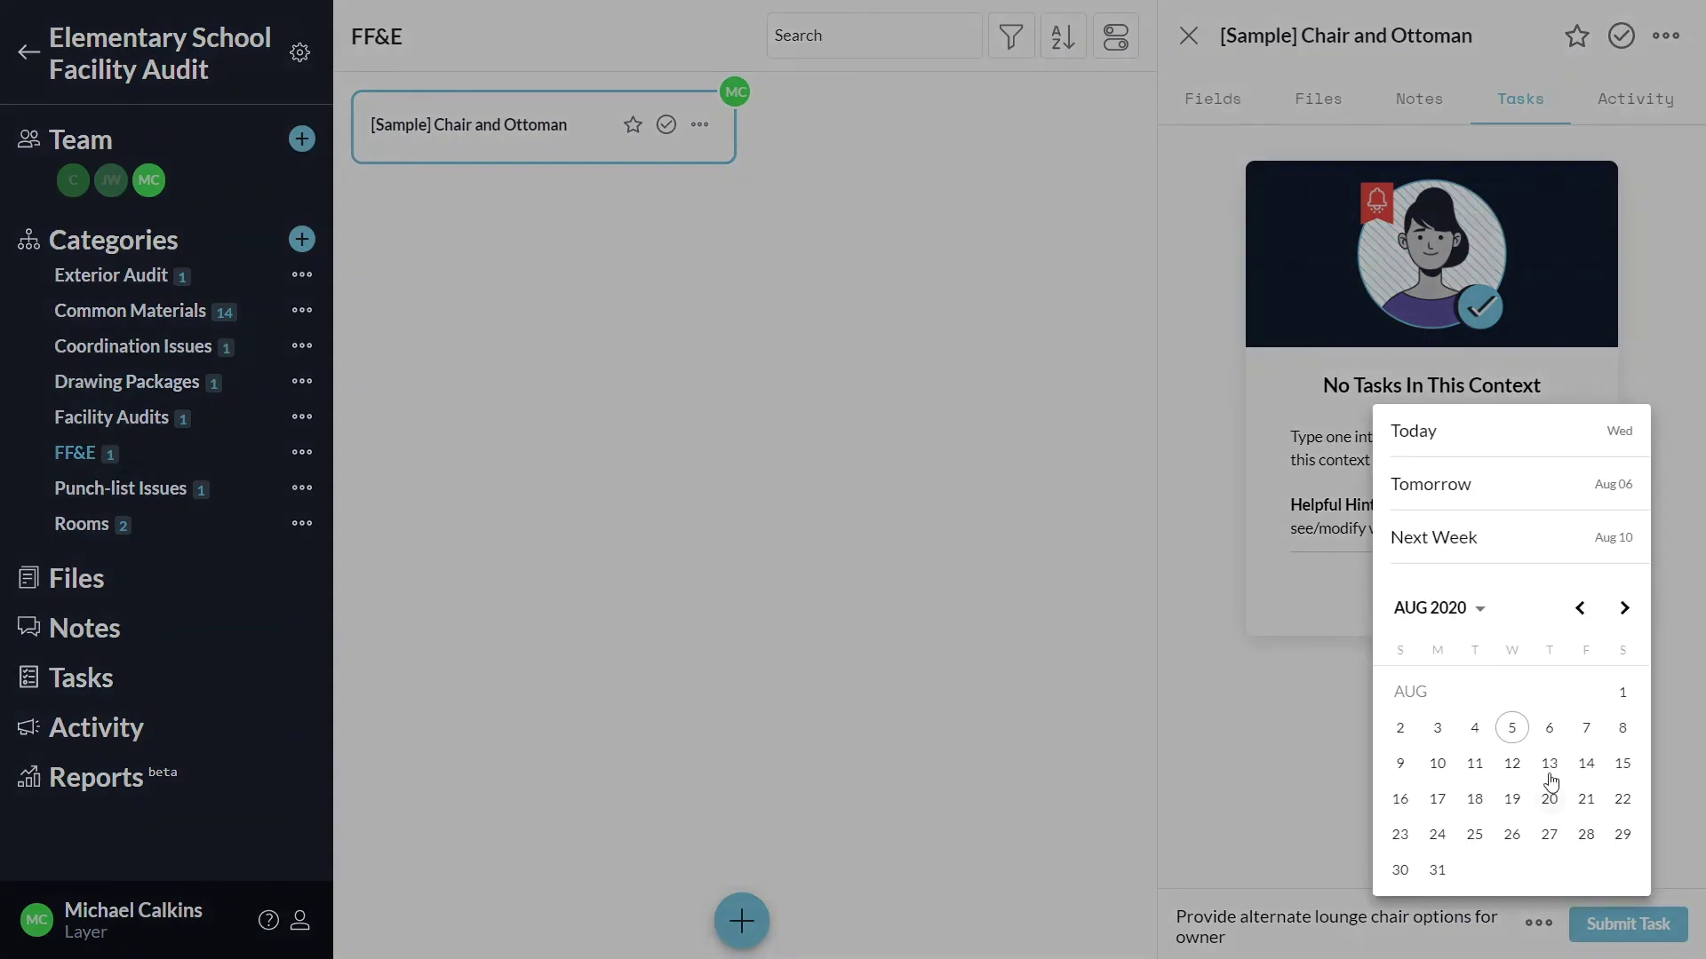
left_click(1511, 764)
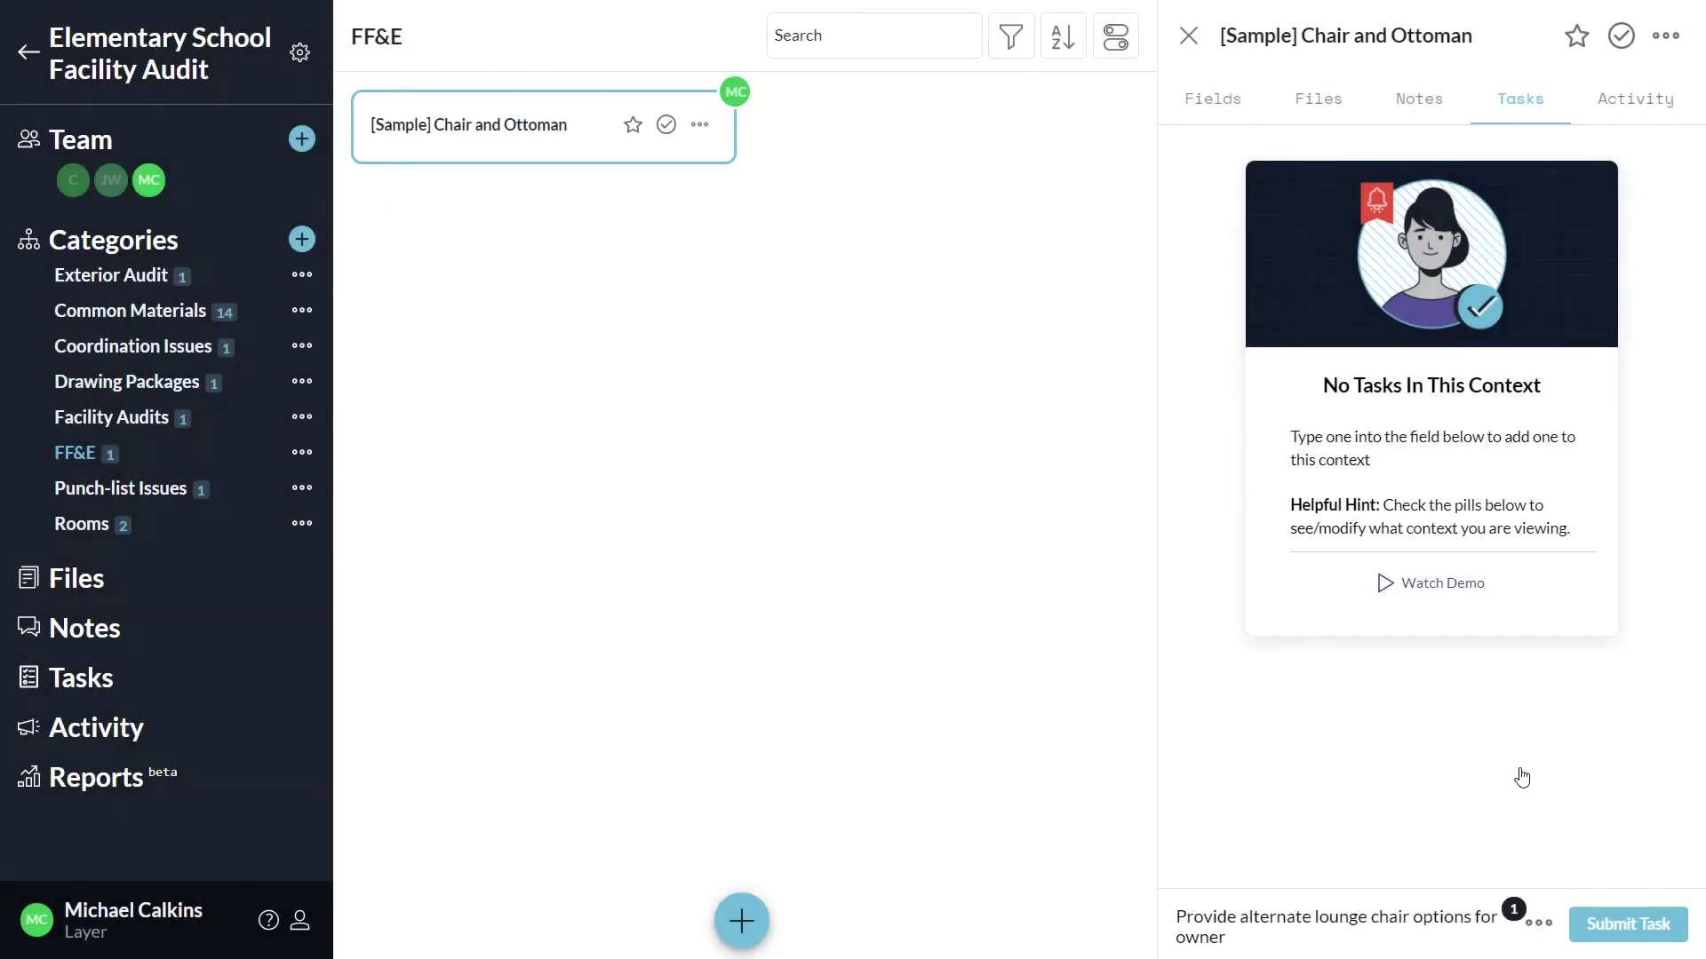
- Assign the drafted task to the first listed team member and submit it
left_click(1537, 922)
left_click(1535, 880)
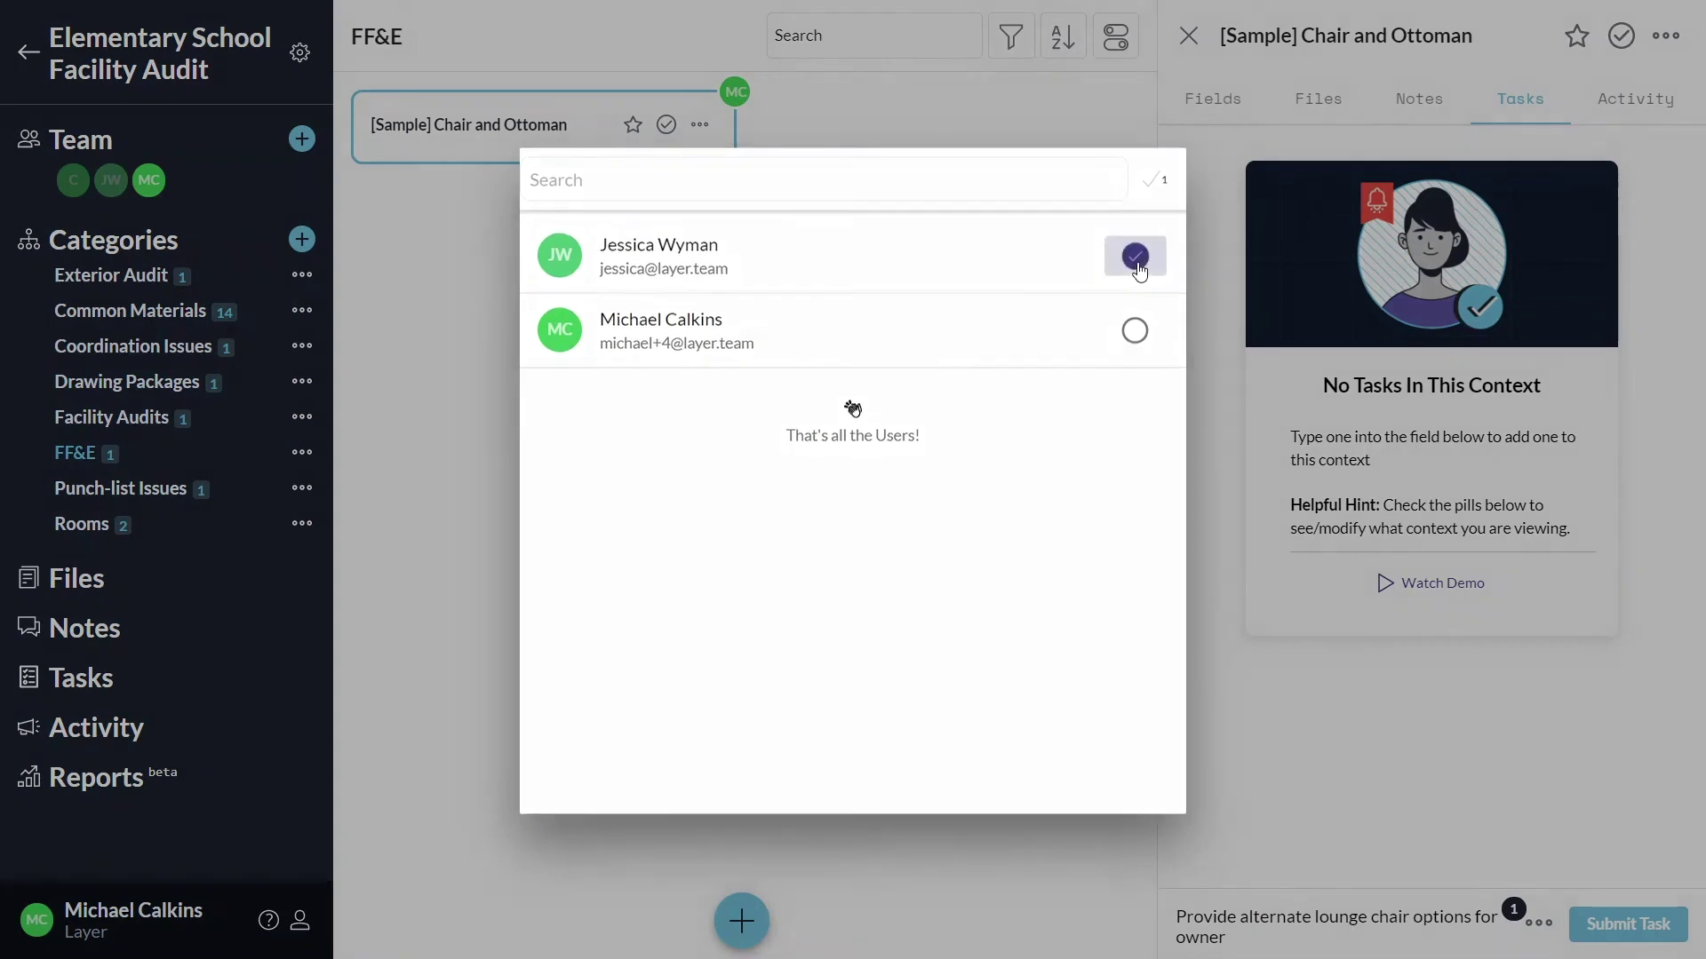
left_click(1134, 255)
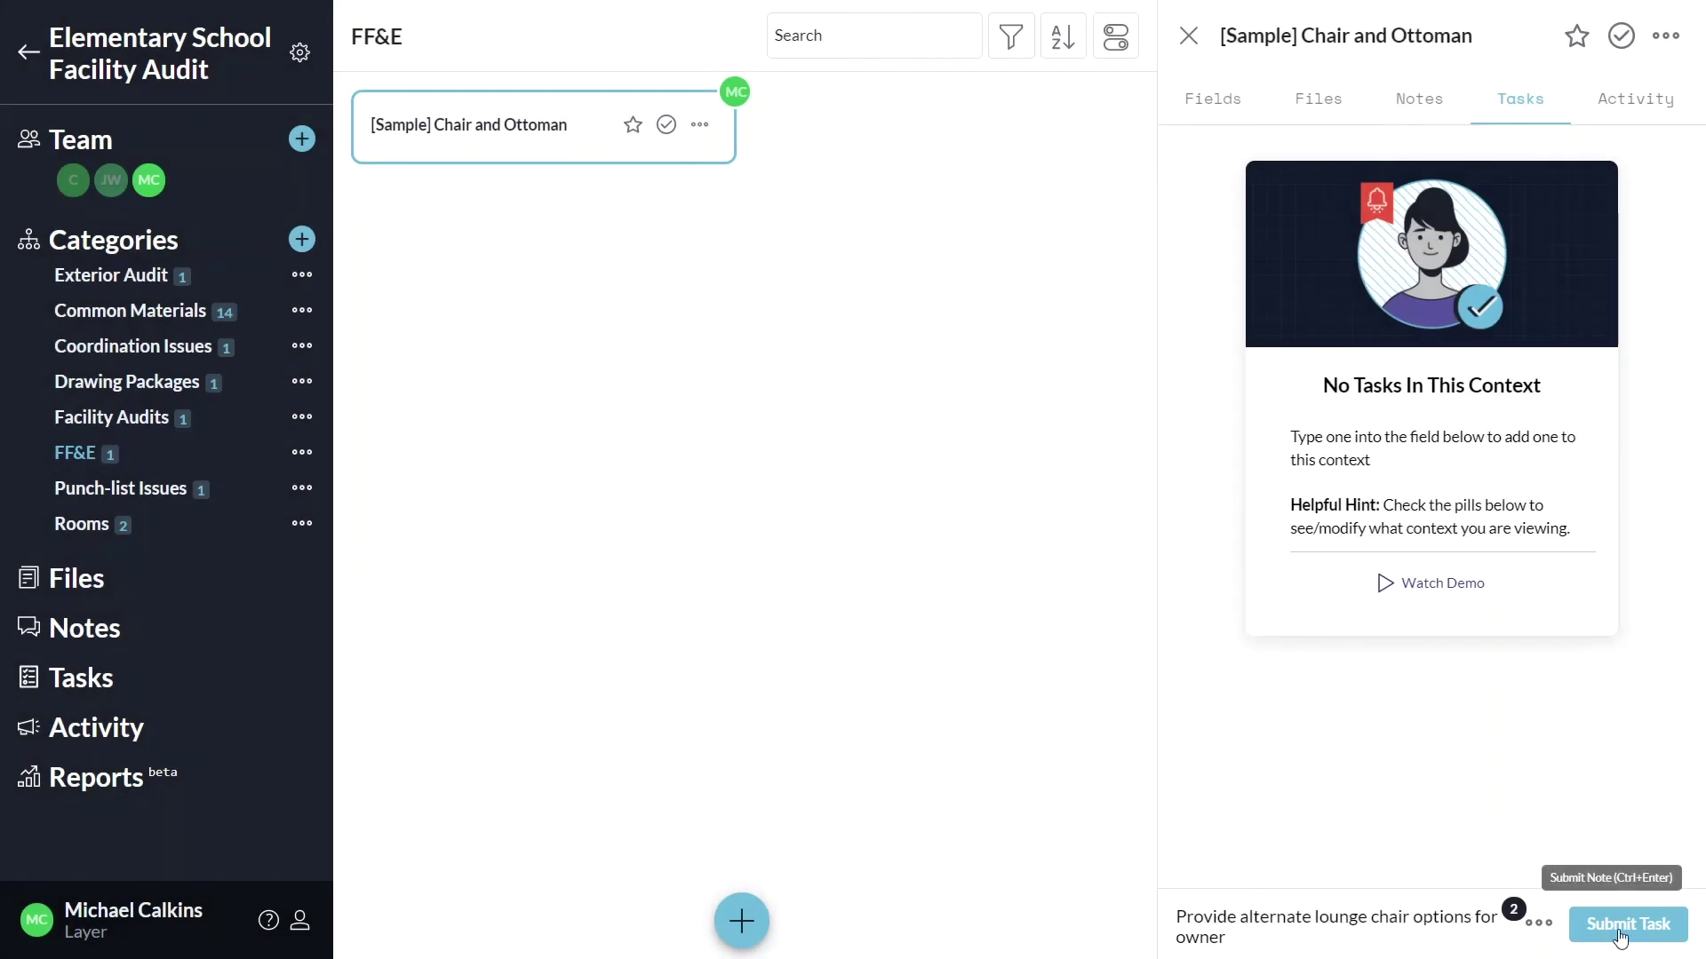
left_click(1620, 929)
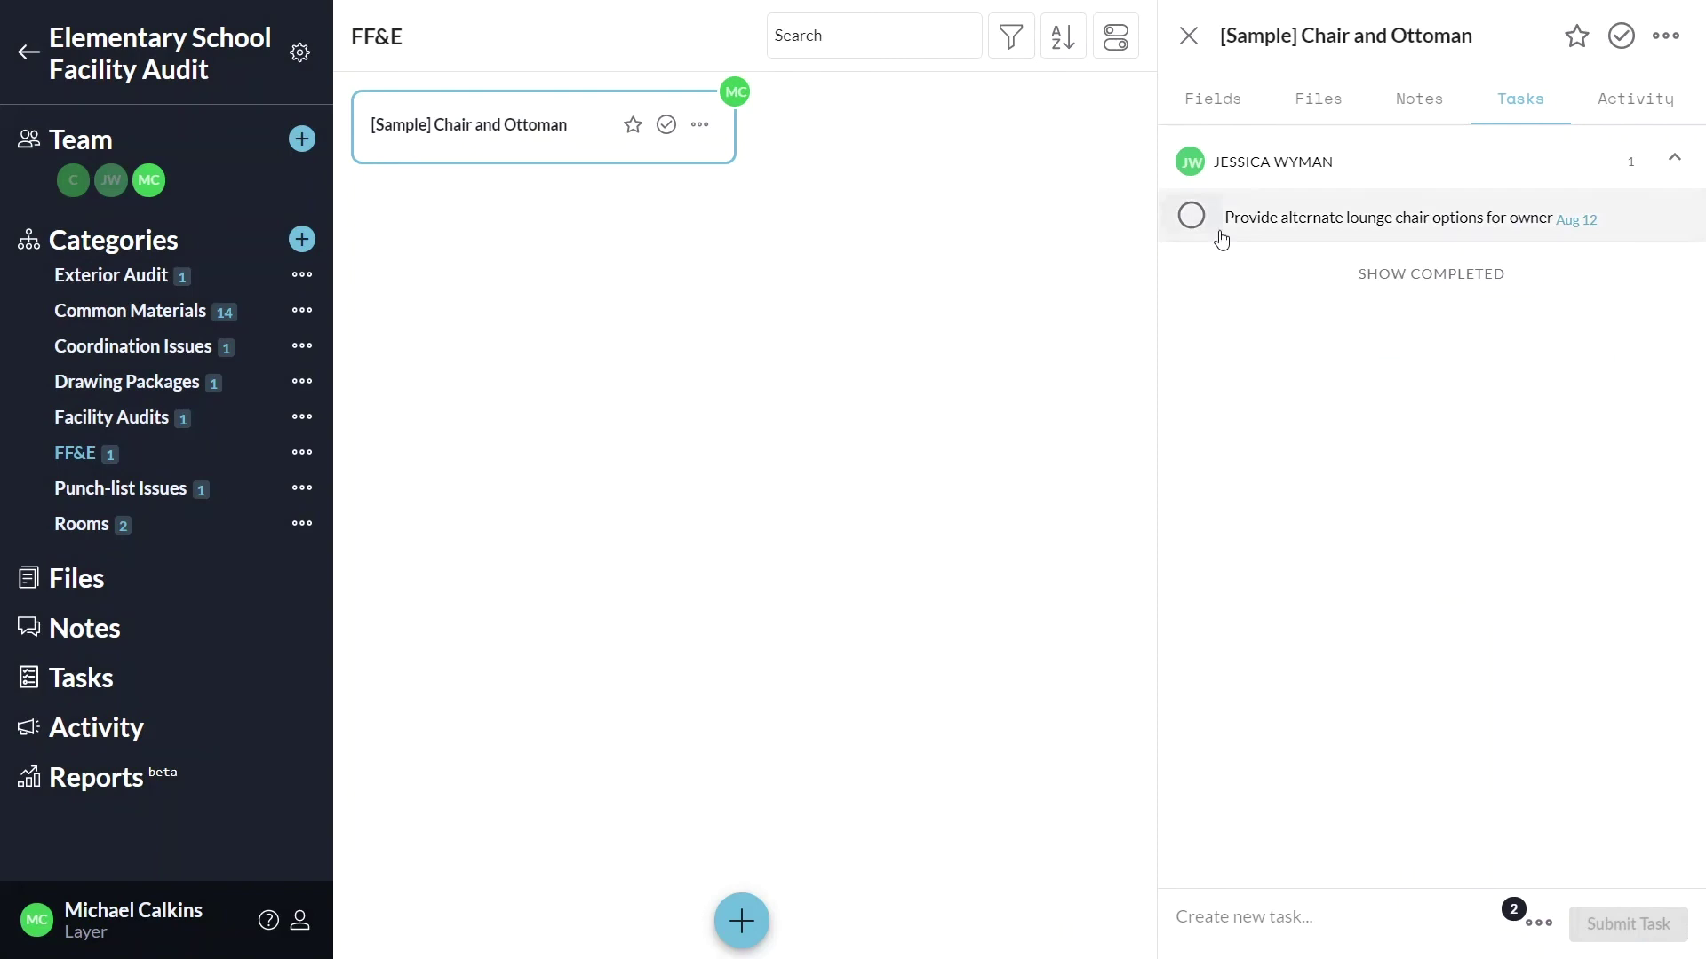
- Mark the lounge chair task as completed and revert the Cut sheet change from the element's activity history
left_click(1191, 215)
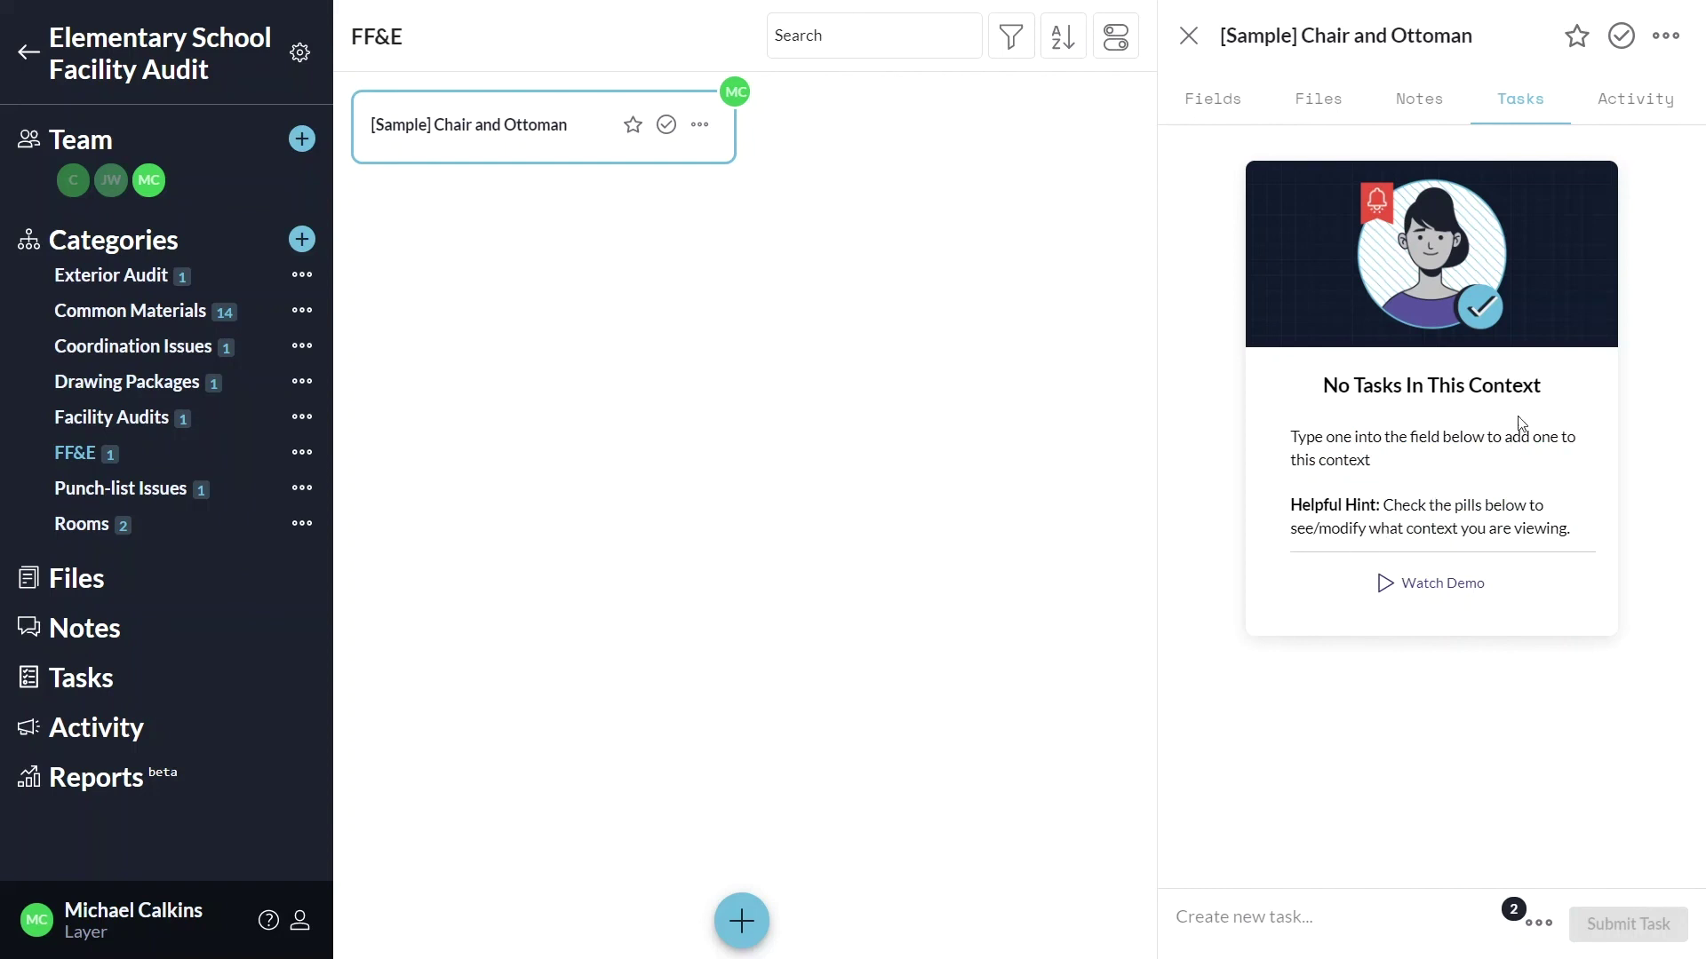
left_click(1651, 117)
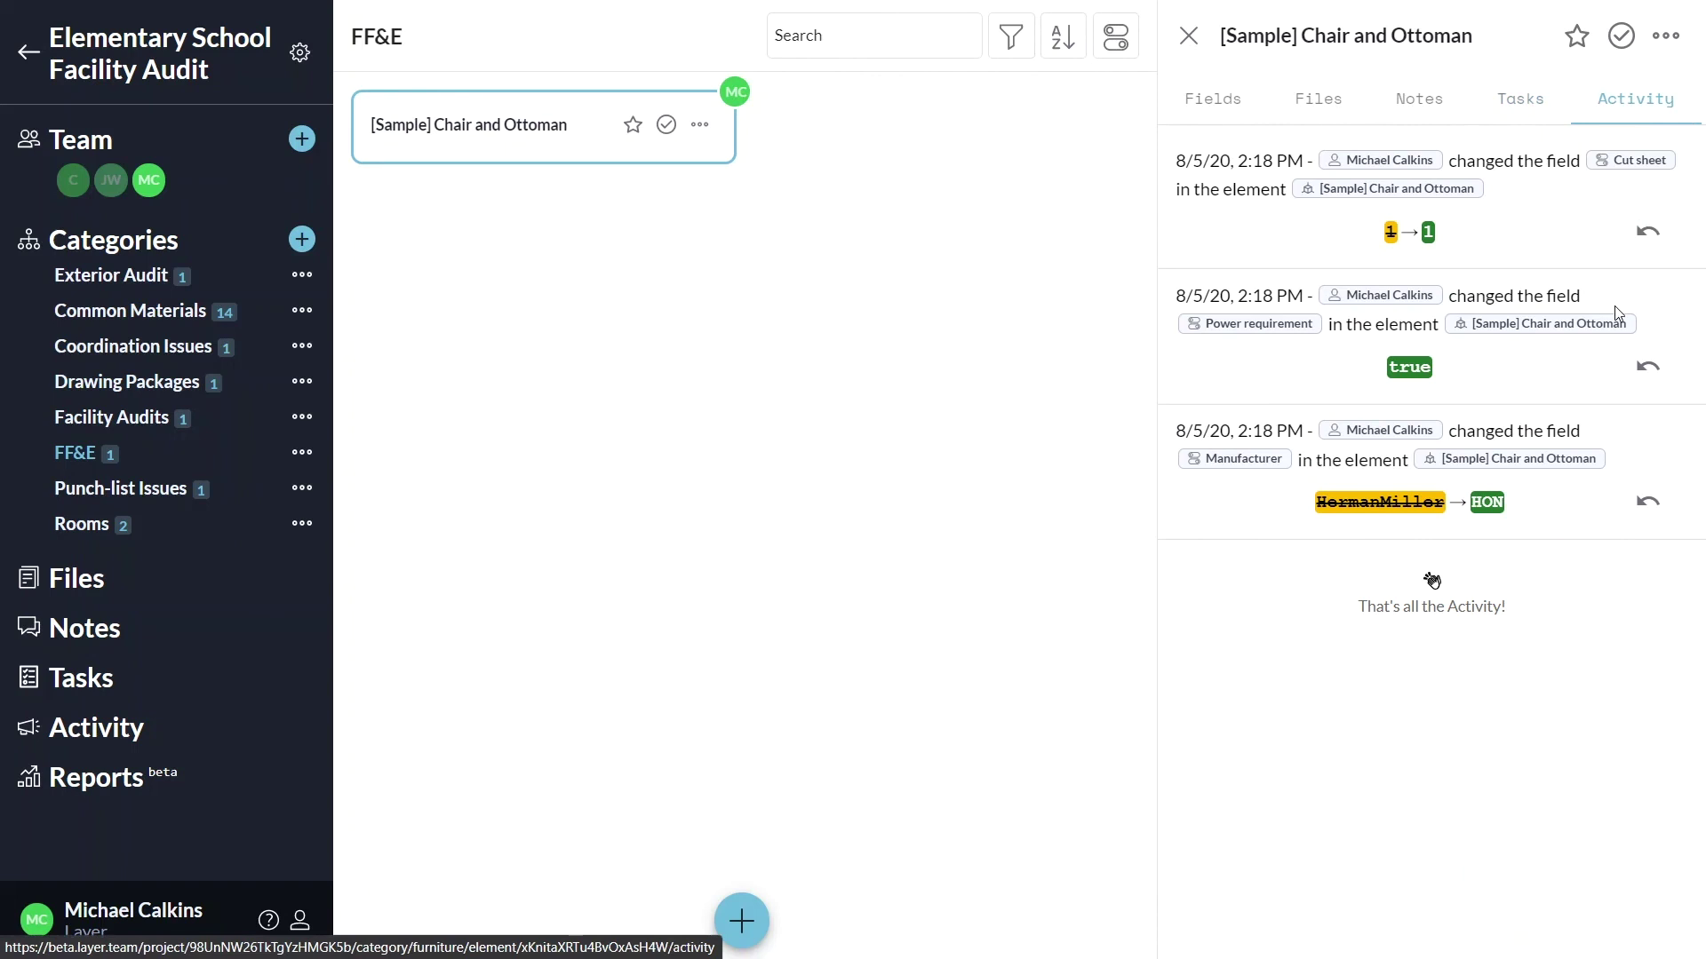
left_click(1655, 236)
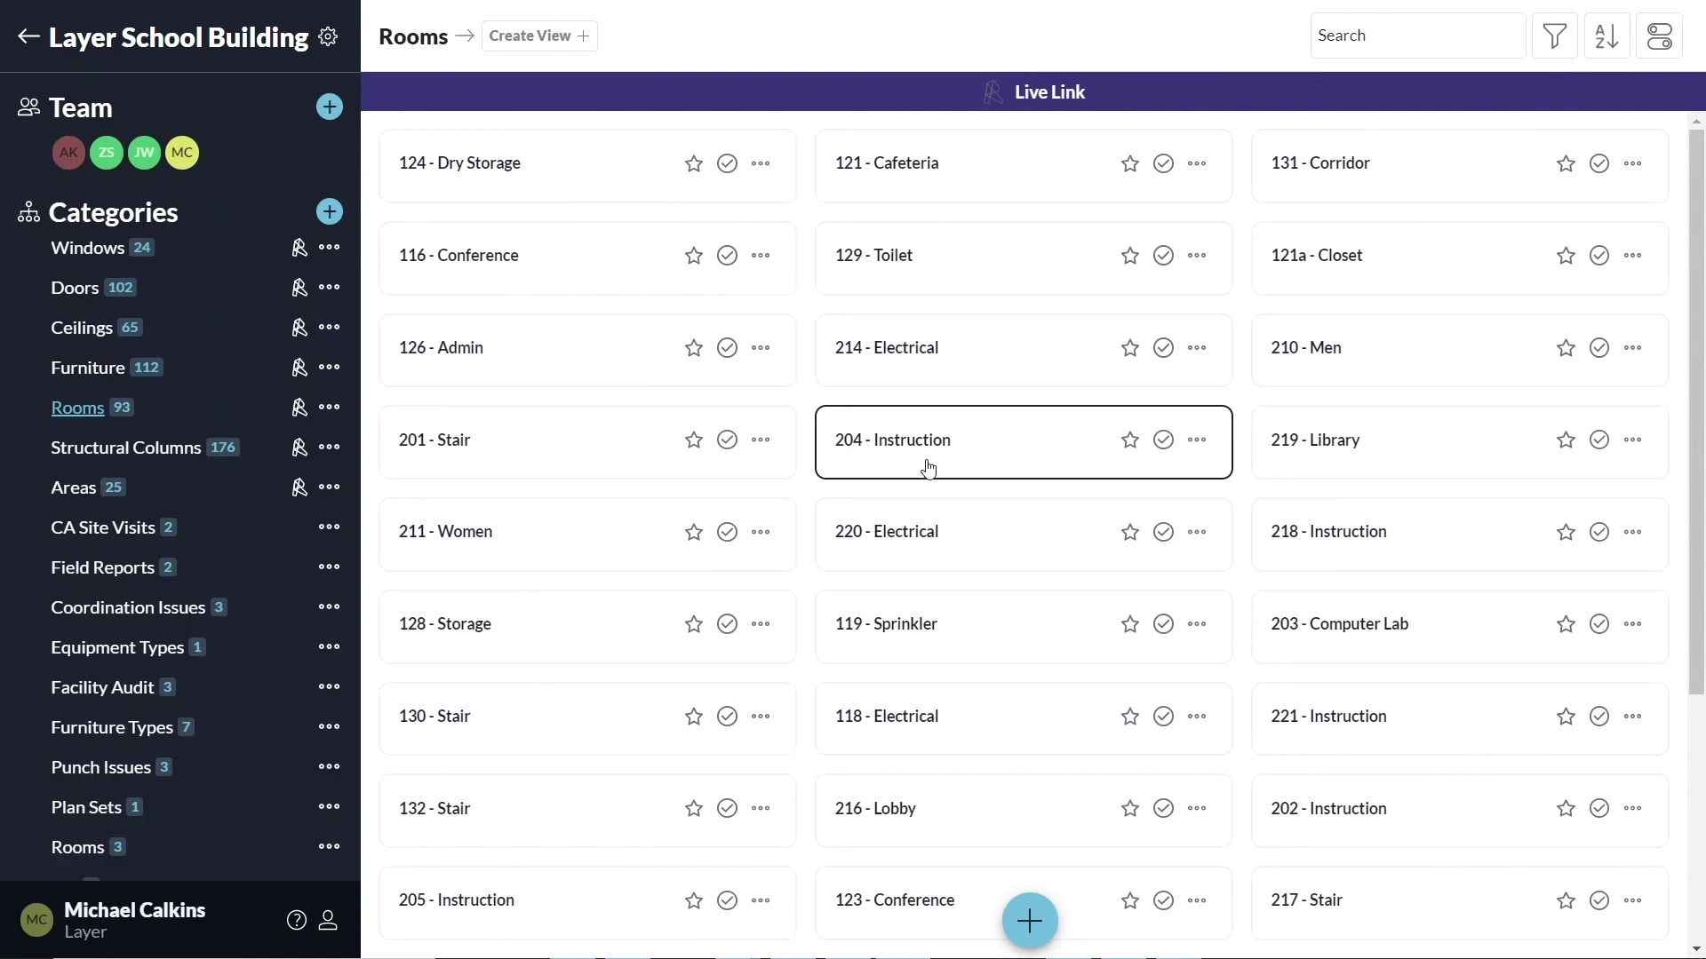
- Search the Rooms category of Layer School Building for Lounge, and clear the search
left_click(1338, 33)
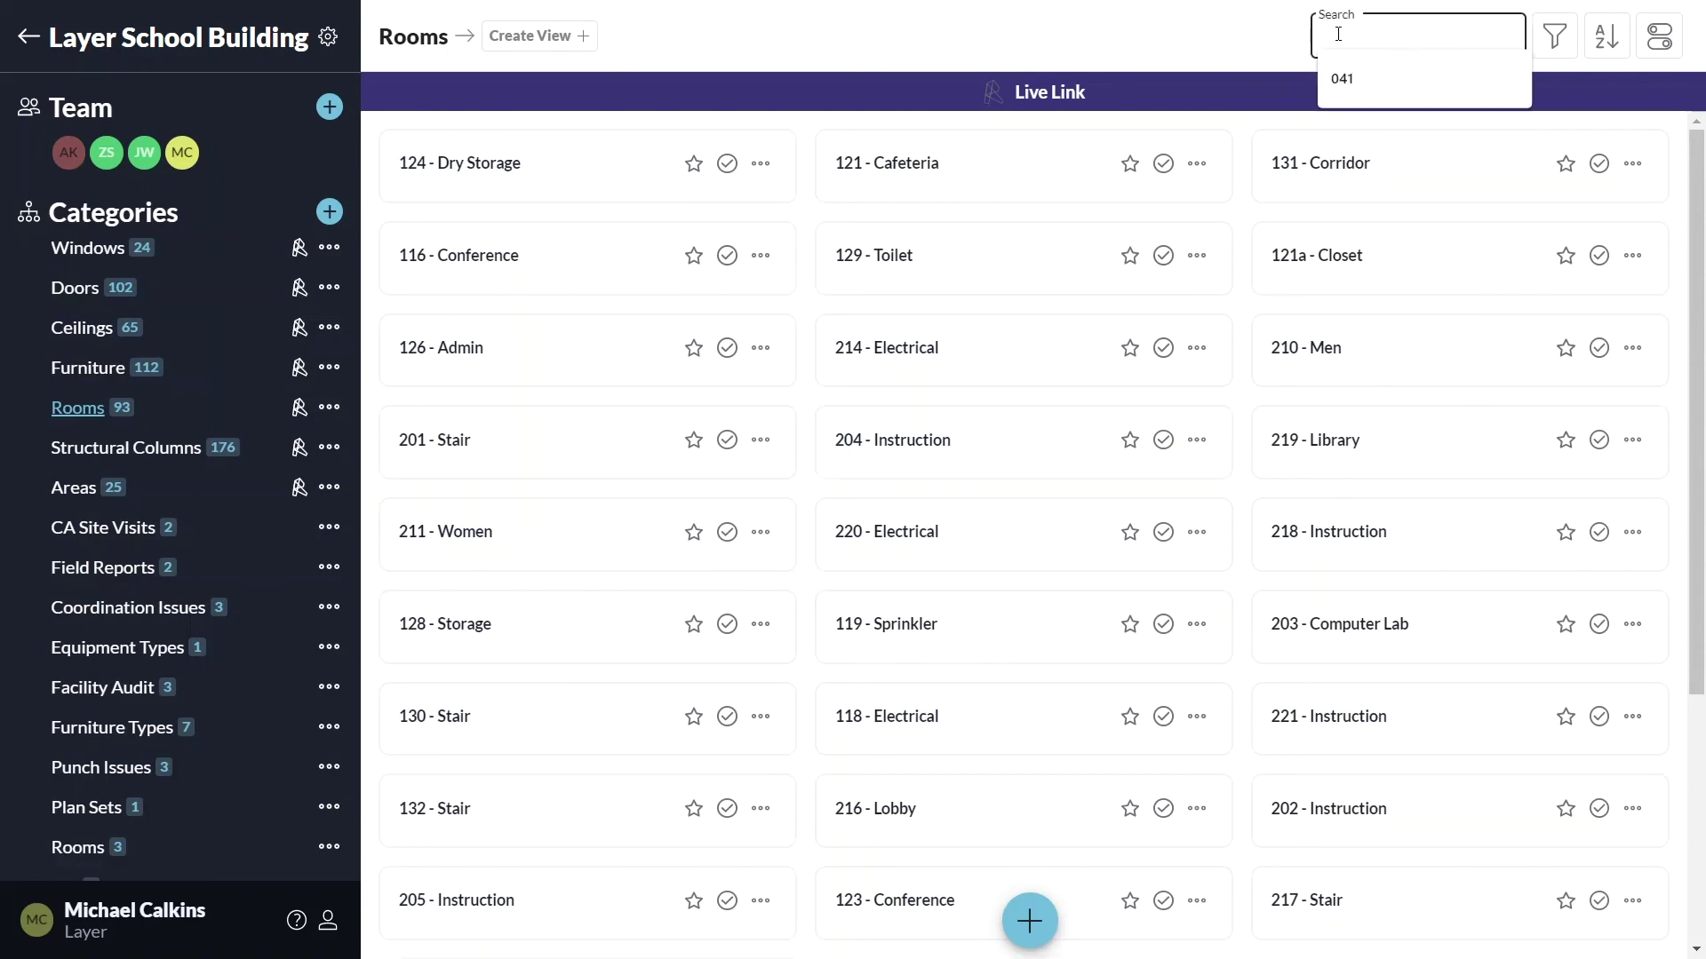
type("Lounge")
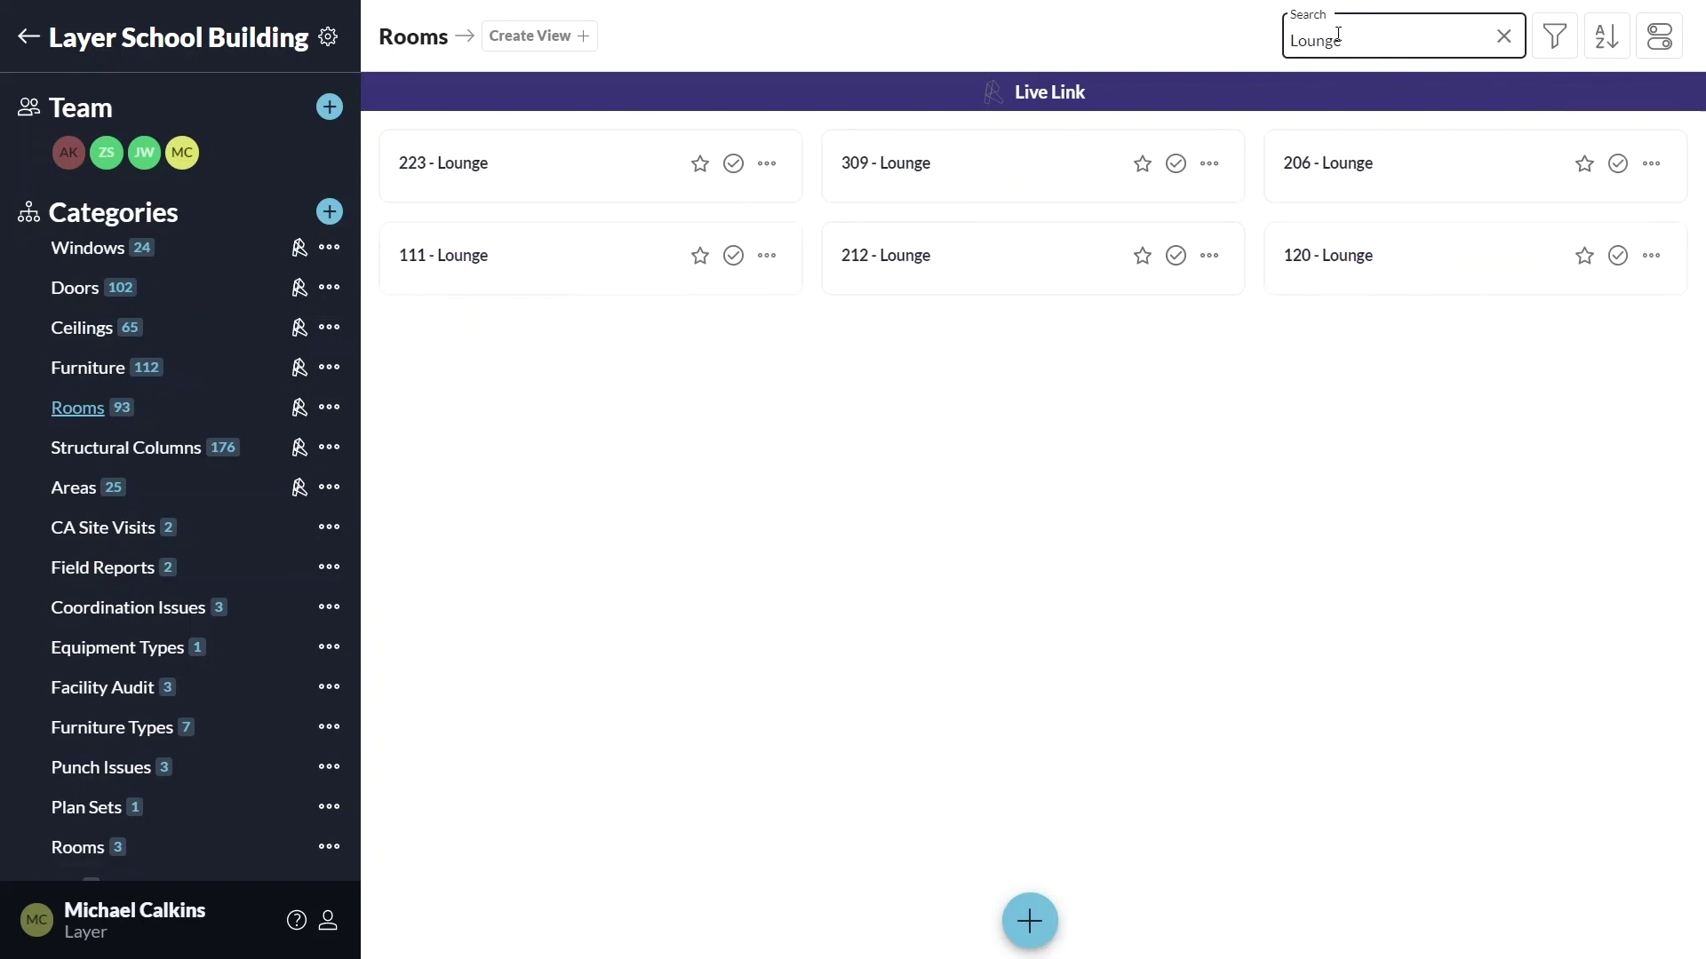
left_click(1504, 40)
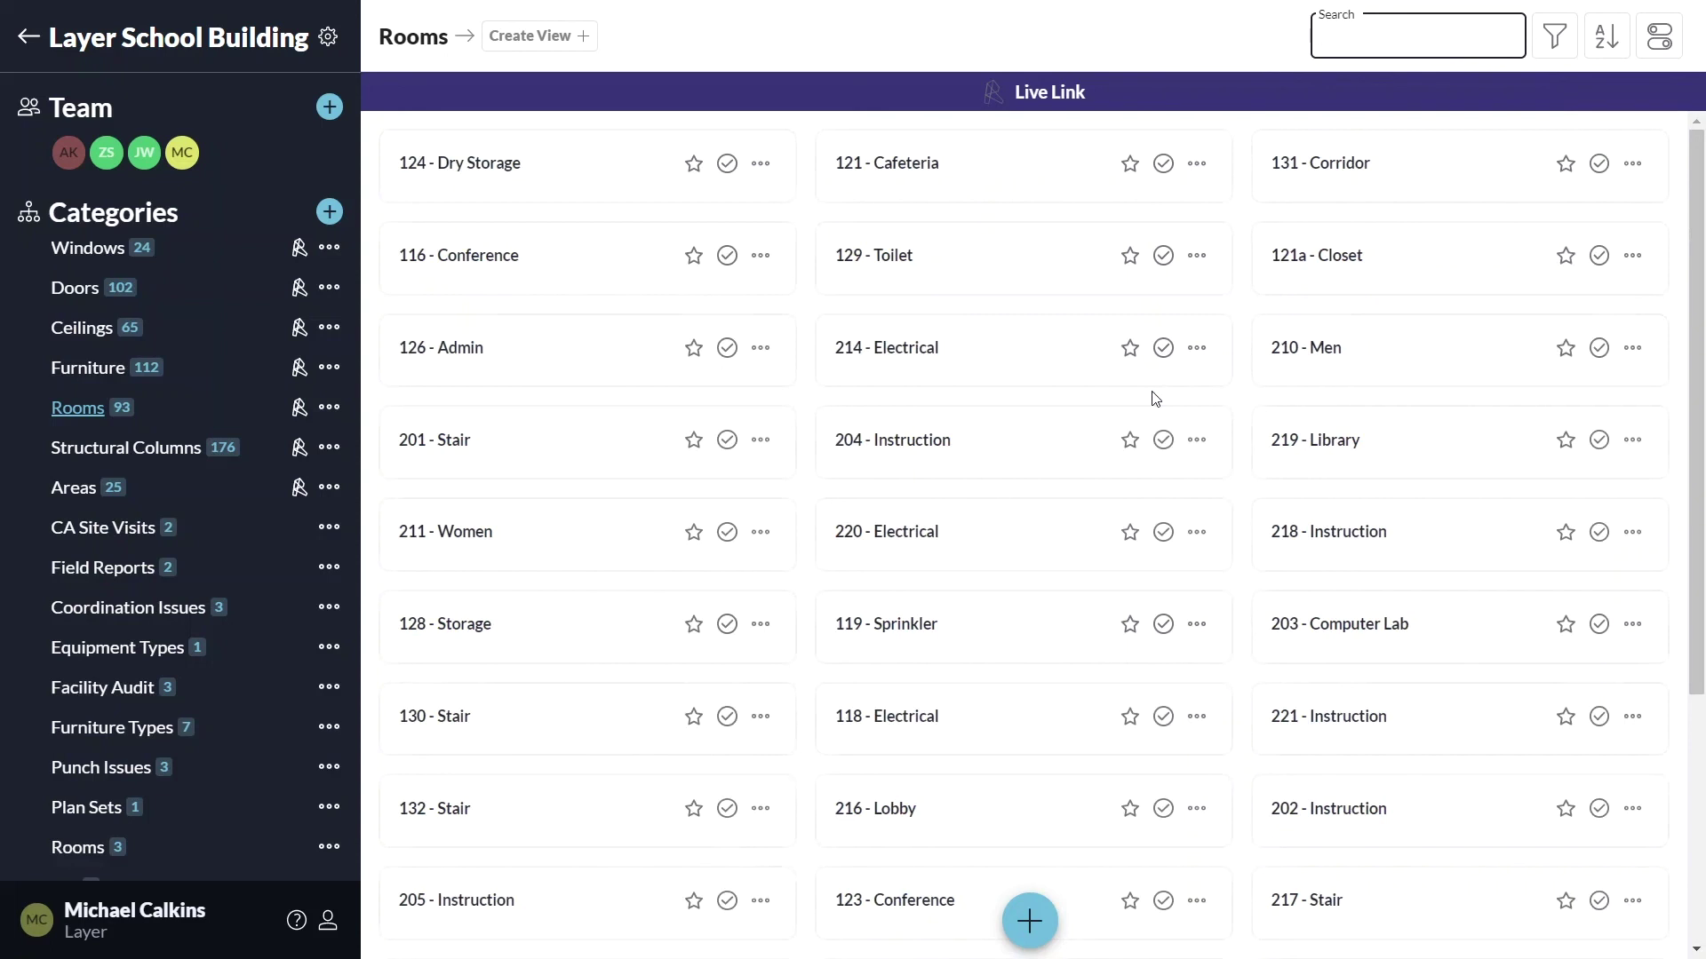
- Filter the Rooms category to elements where Department is Administration
left_click(1554, 38)
left_click(1112, 206)
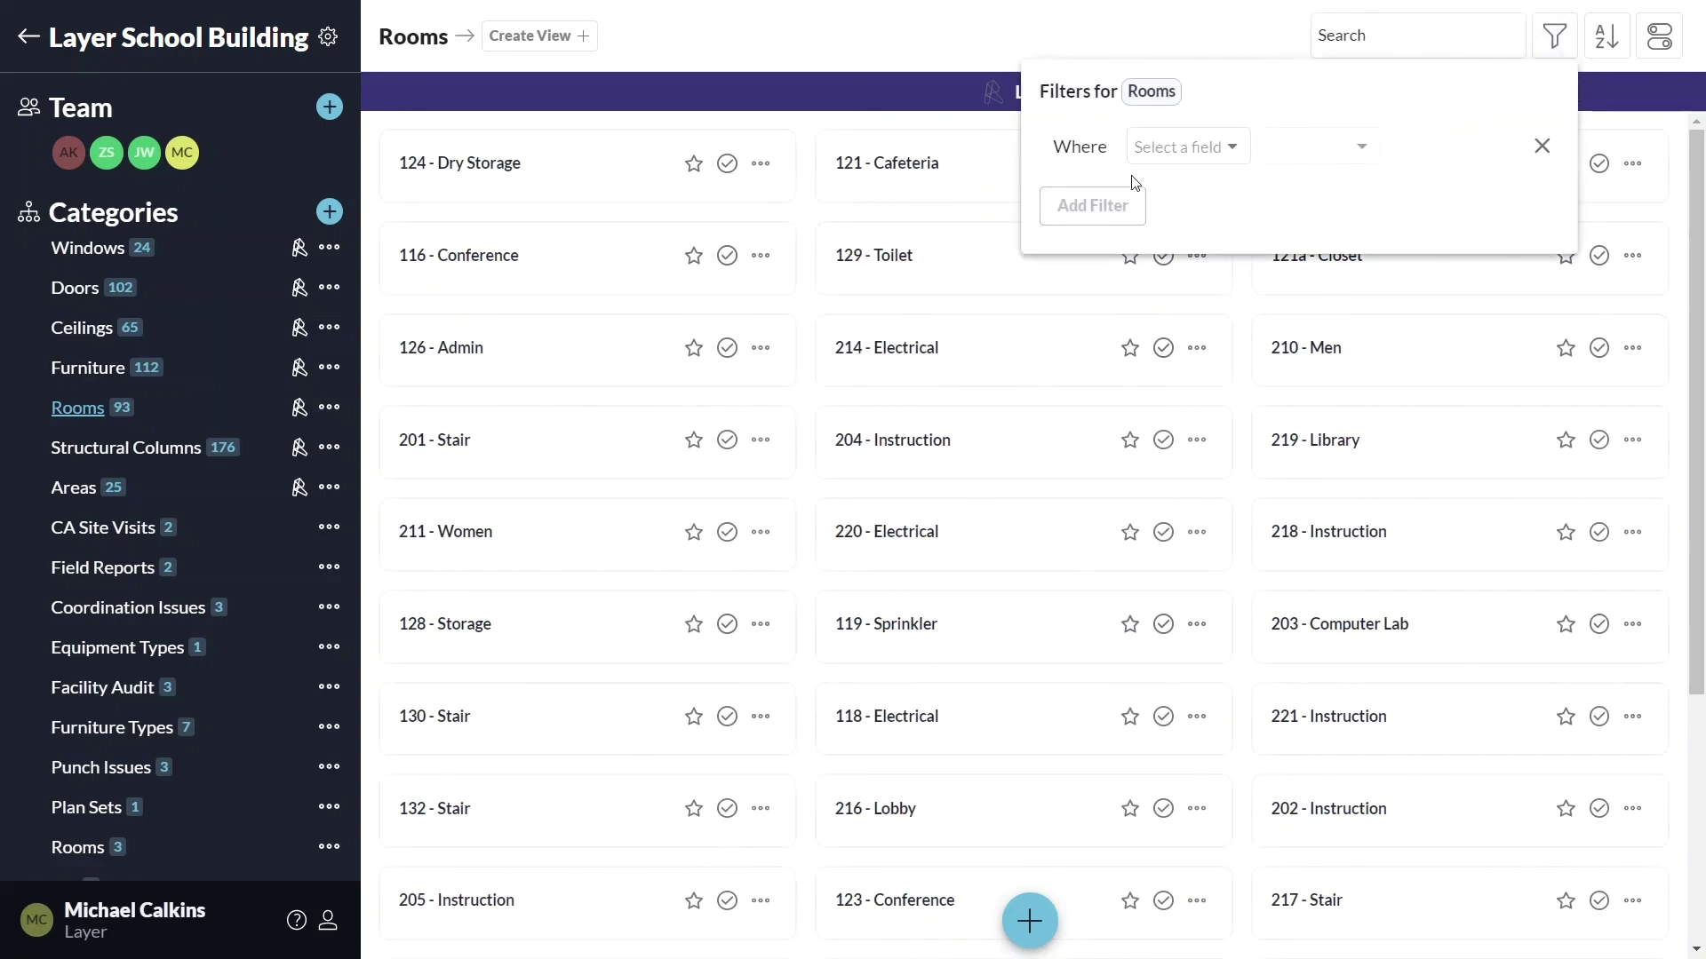
left_click(1154, 158)
scroll(1169, 209, "down", 2)
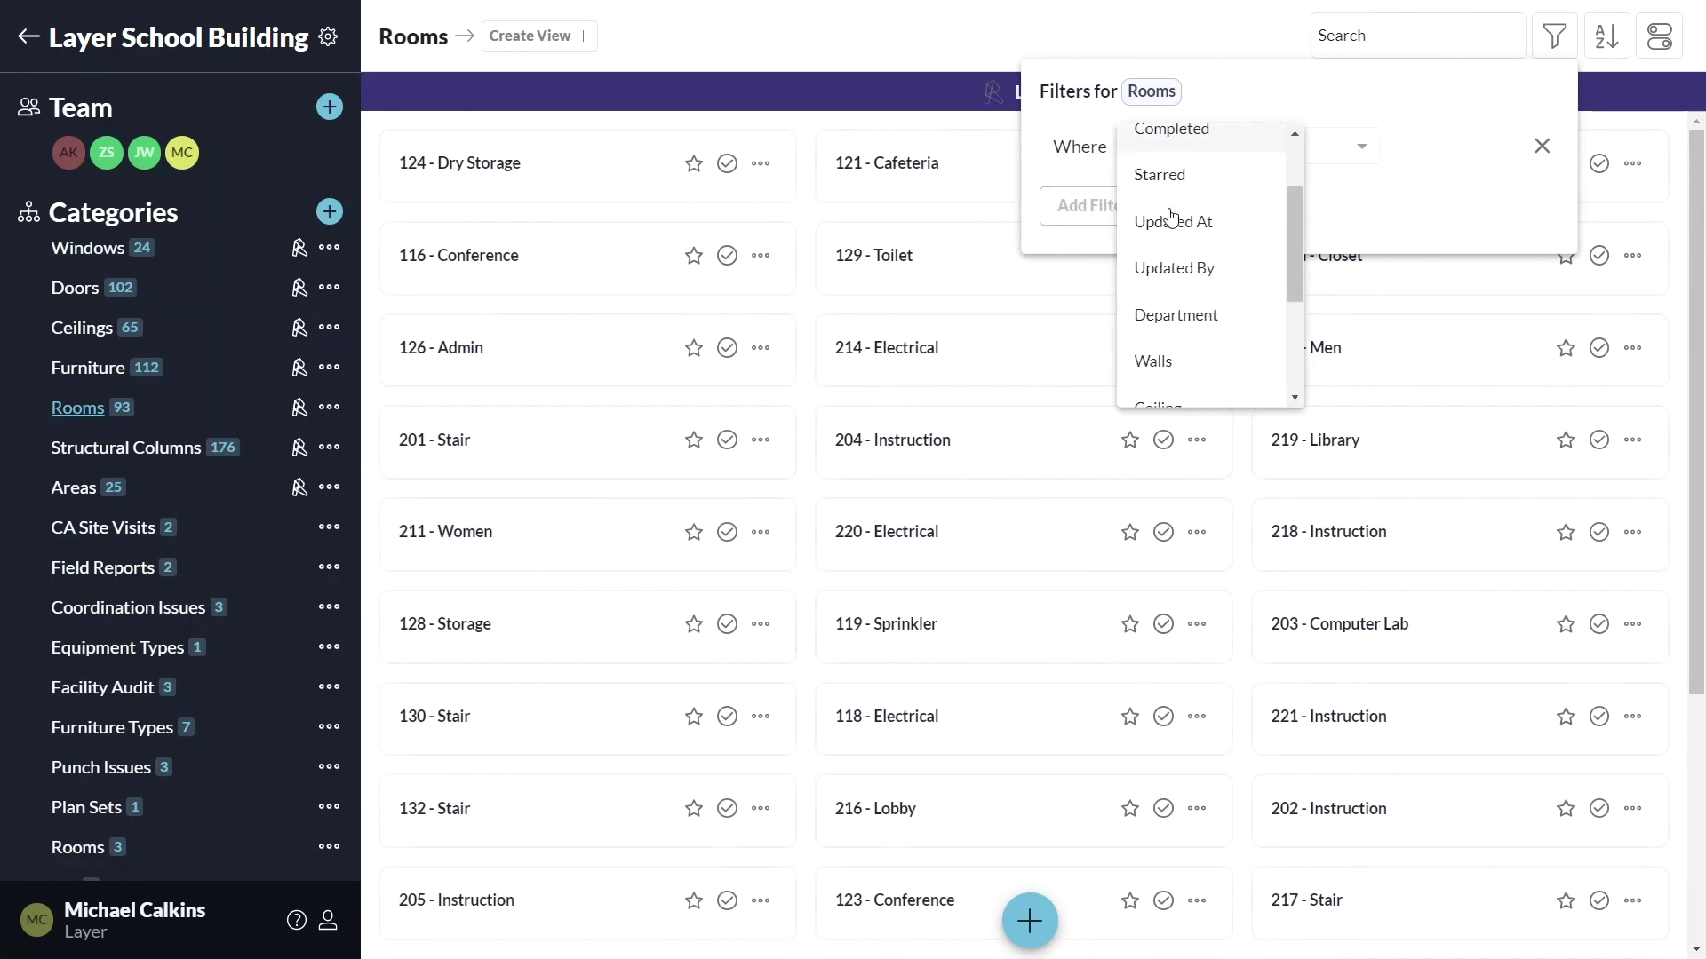
left_click(1178, 305)
left_click(1309, 147)
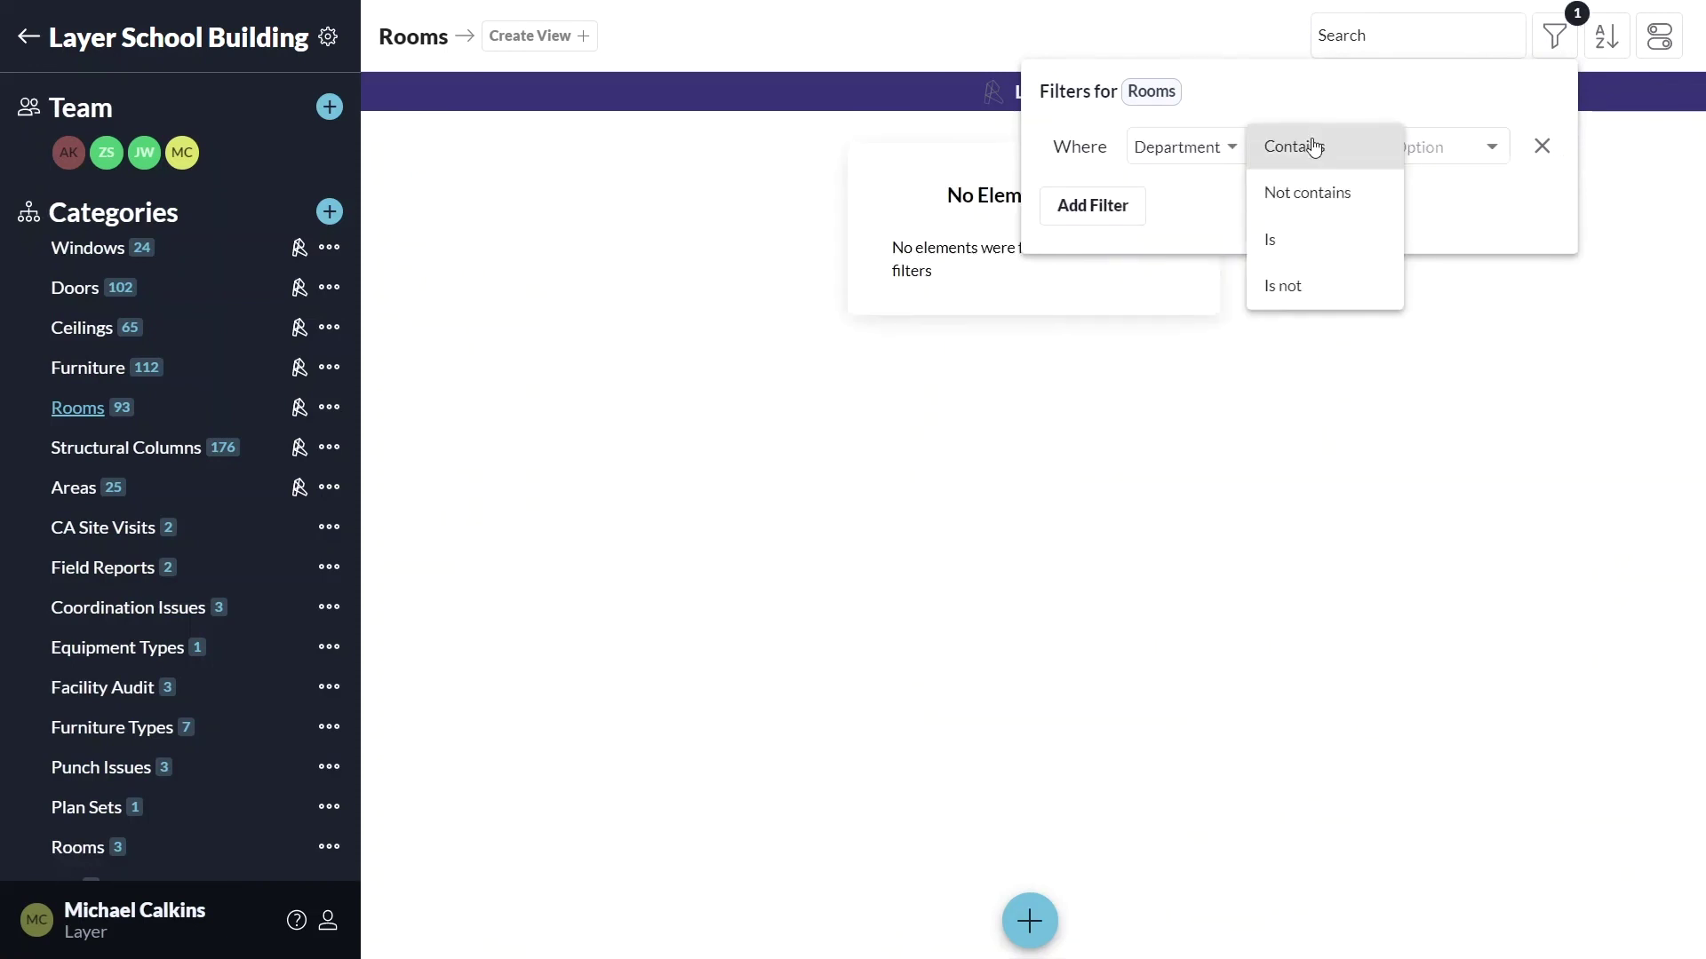
left_click(1299, 257)
left_click(1419, 147)
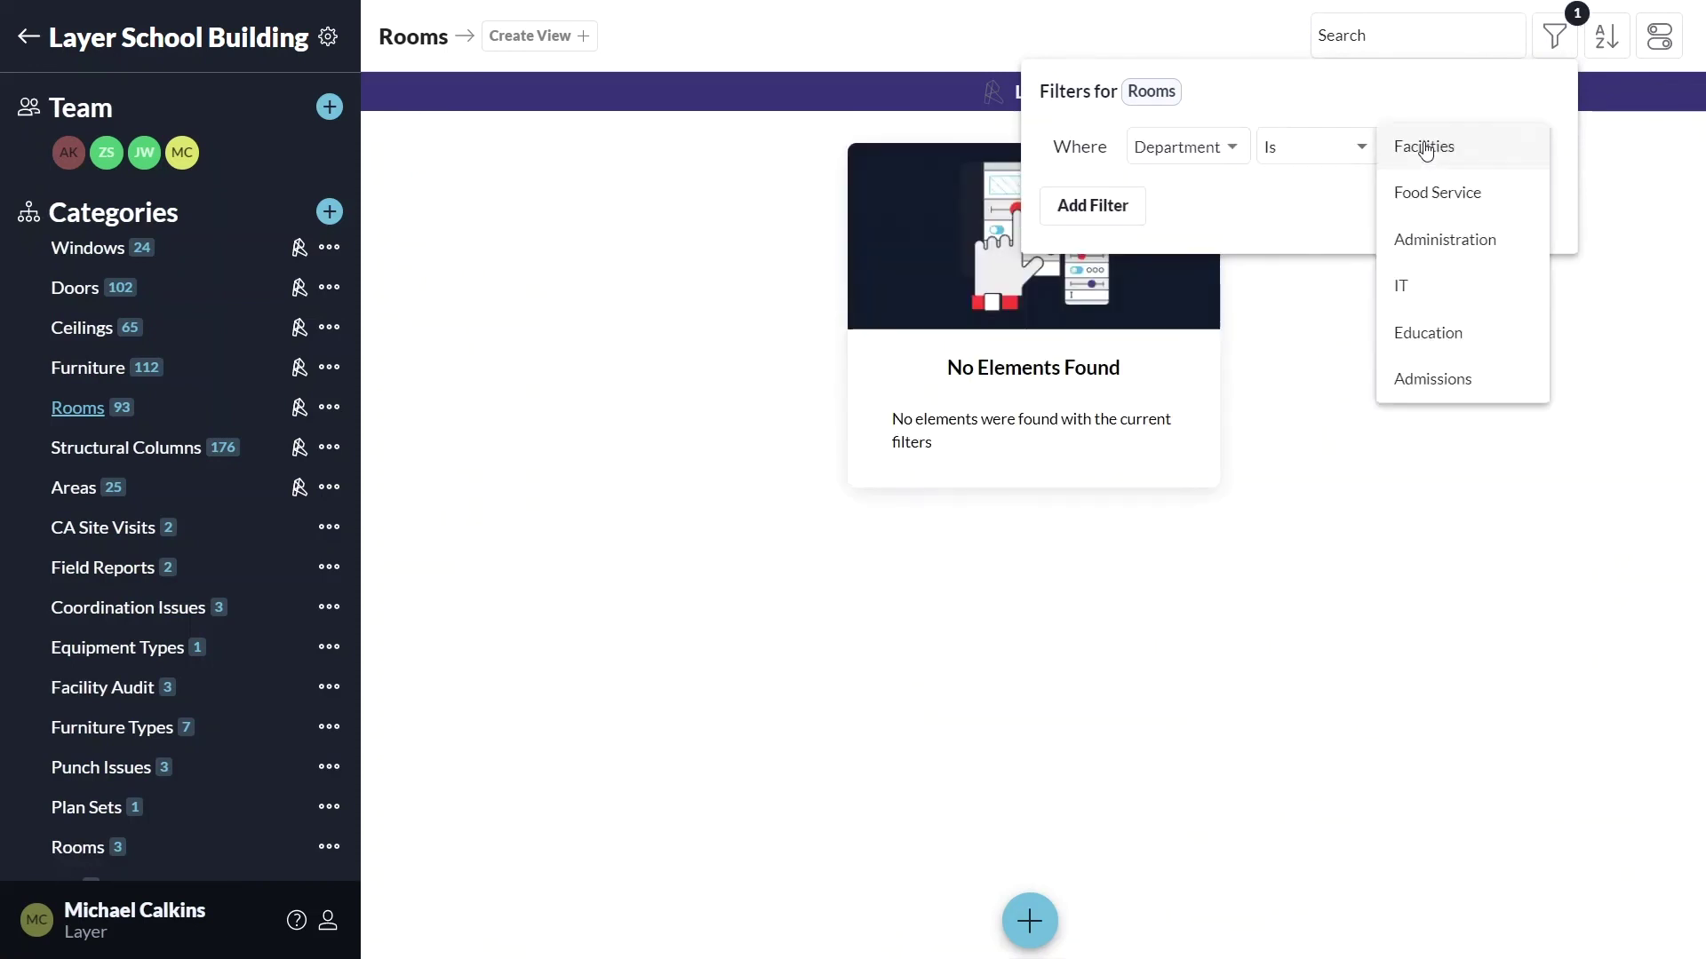
left_click(1423, 238)
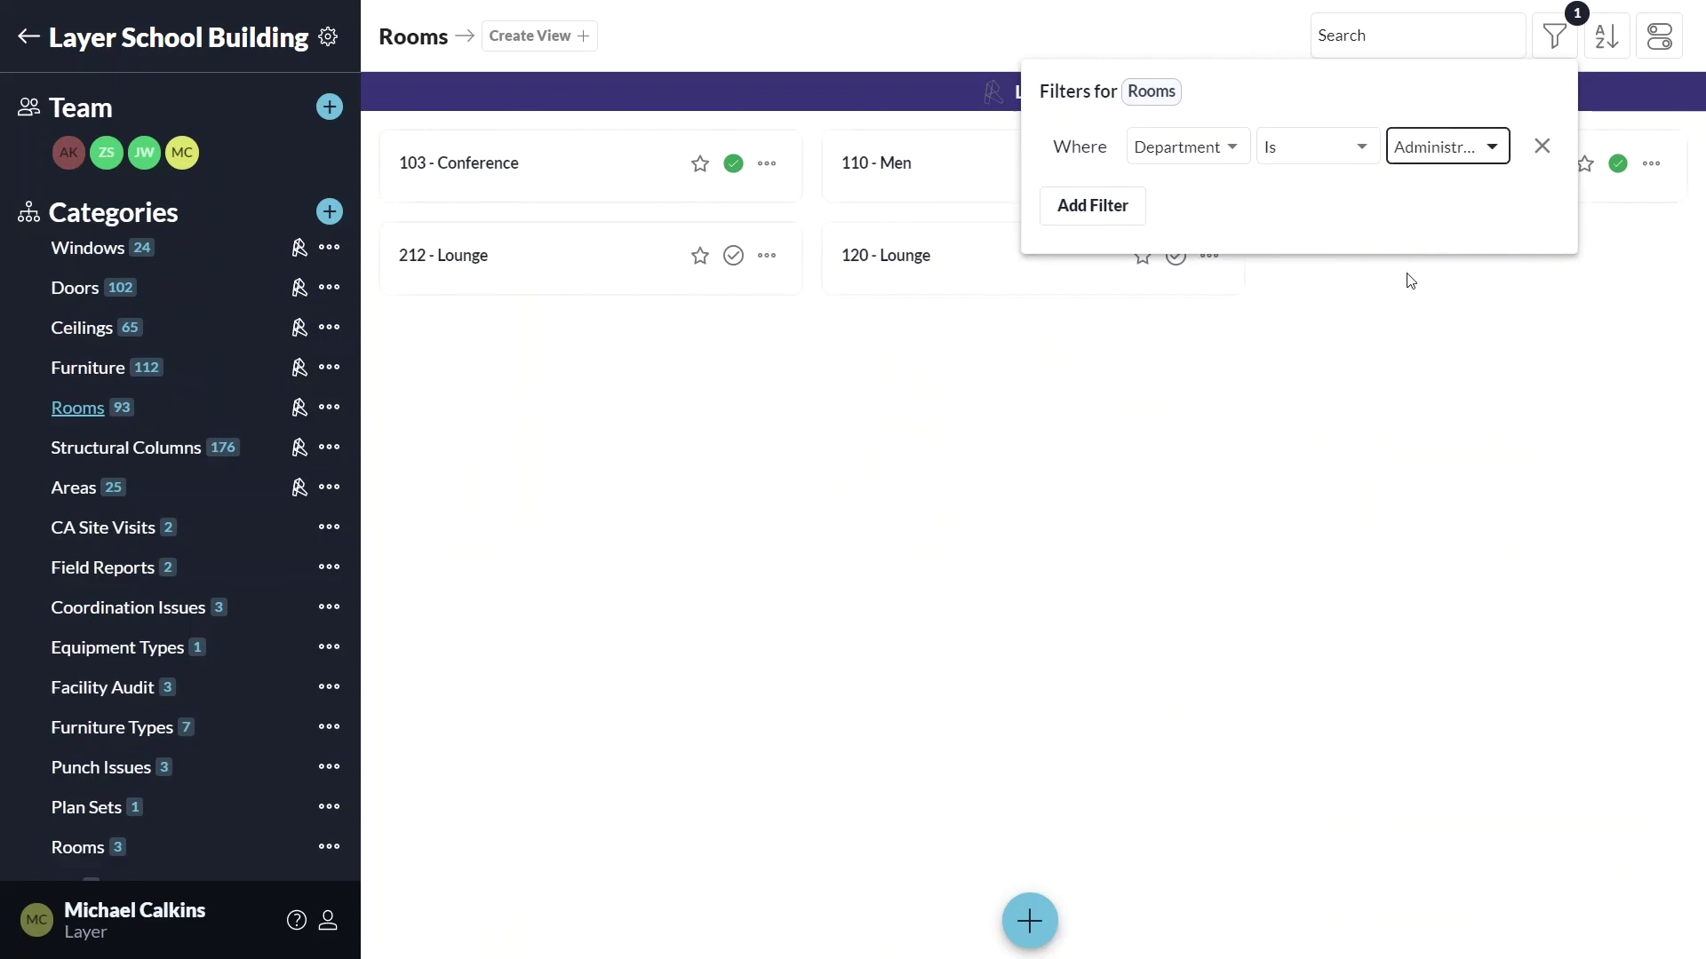
- Sort the filtered rooms by Name in ascending order and open the 103 - Conference element
left_click(1615, 46)
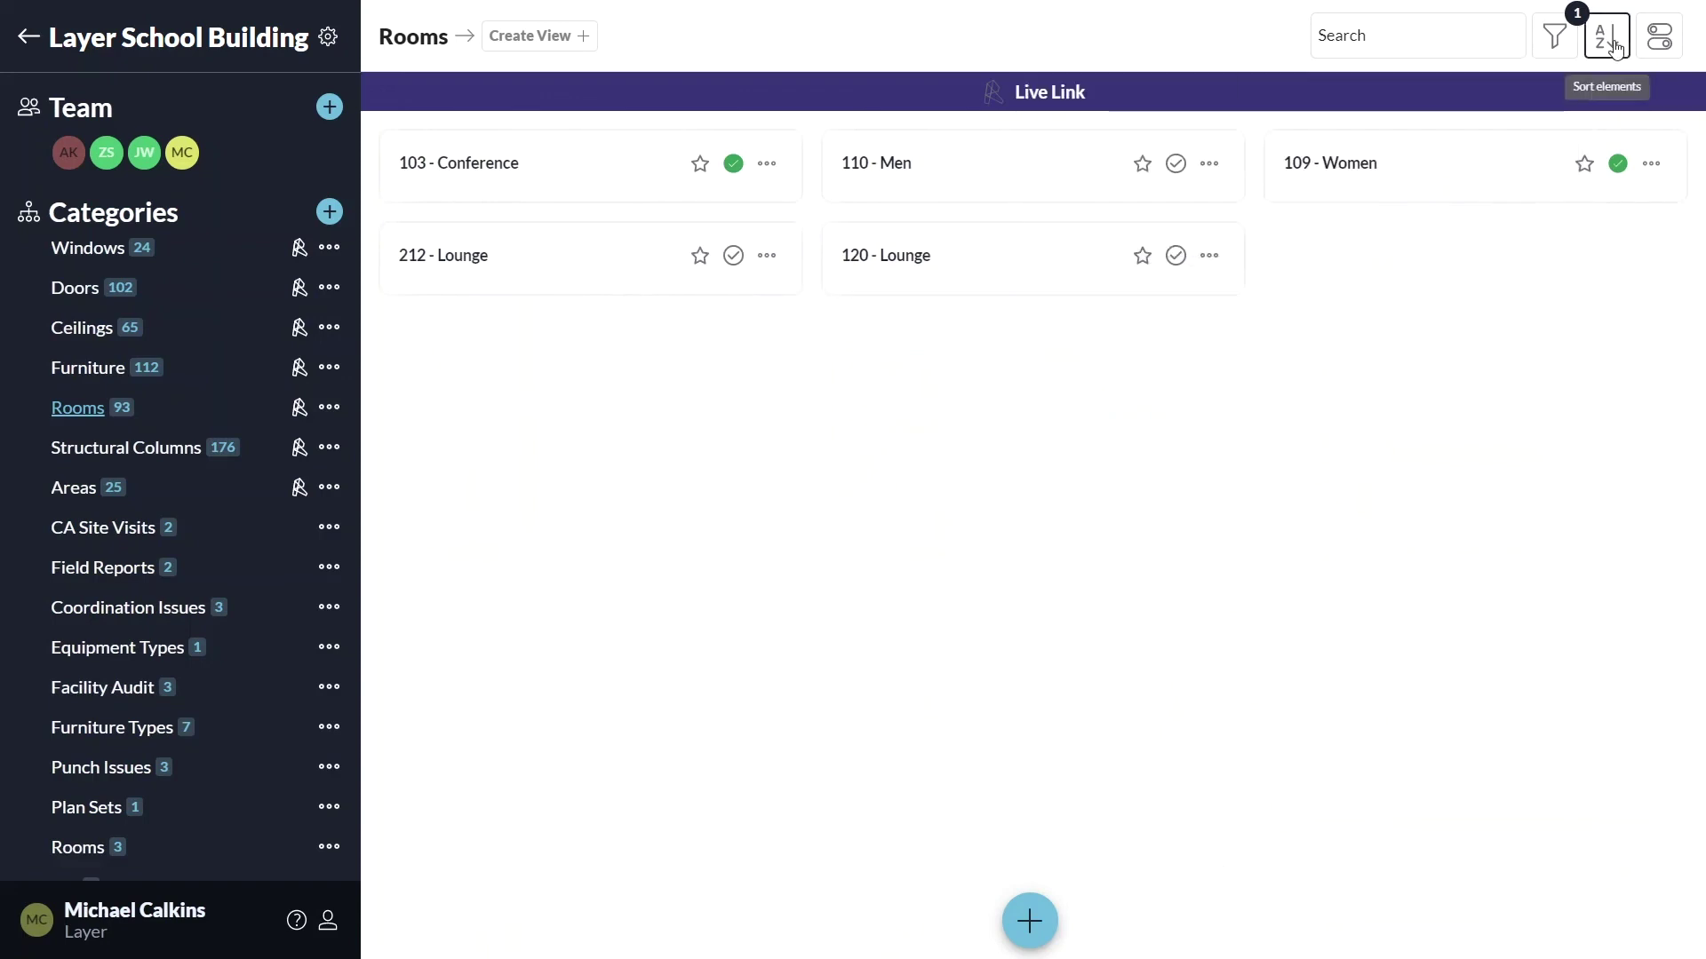
left_click(1615, 47)
left_click(1339, 193)
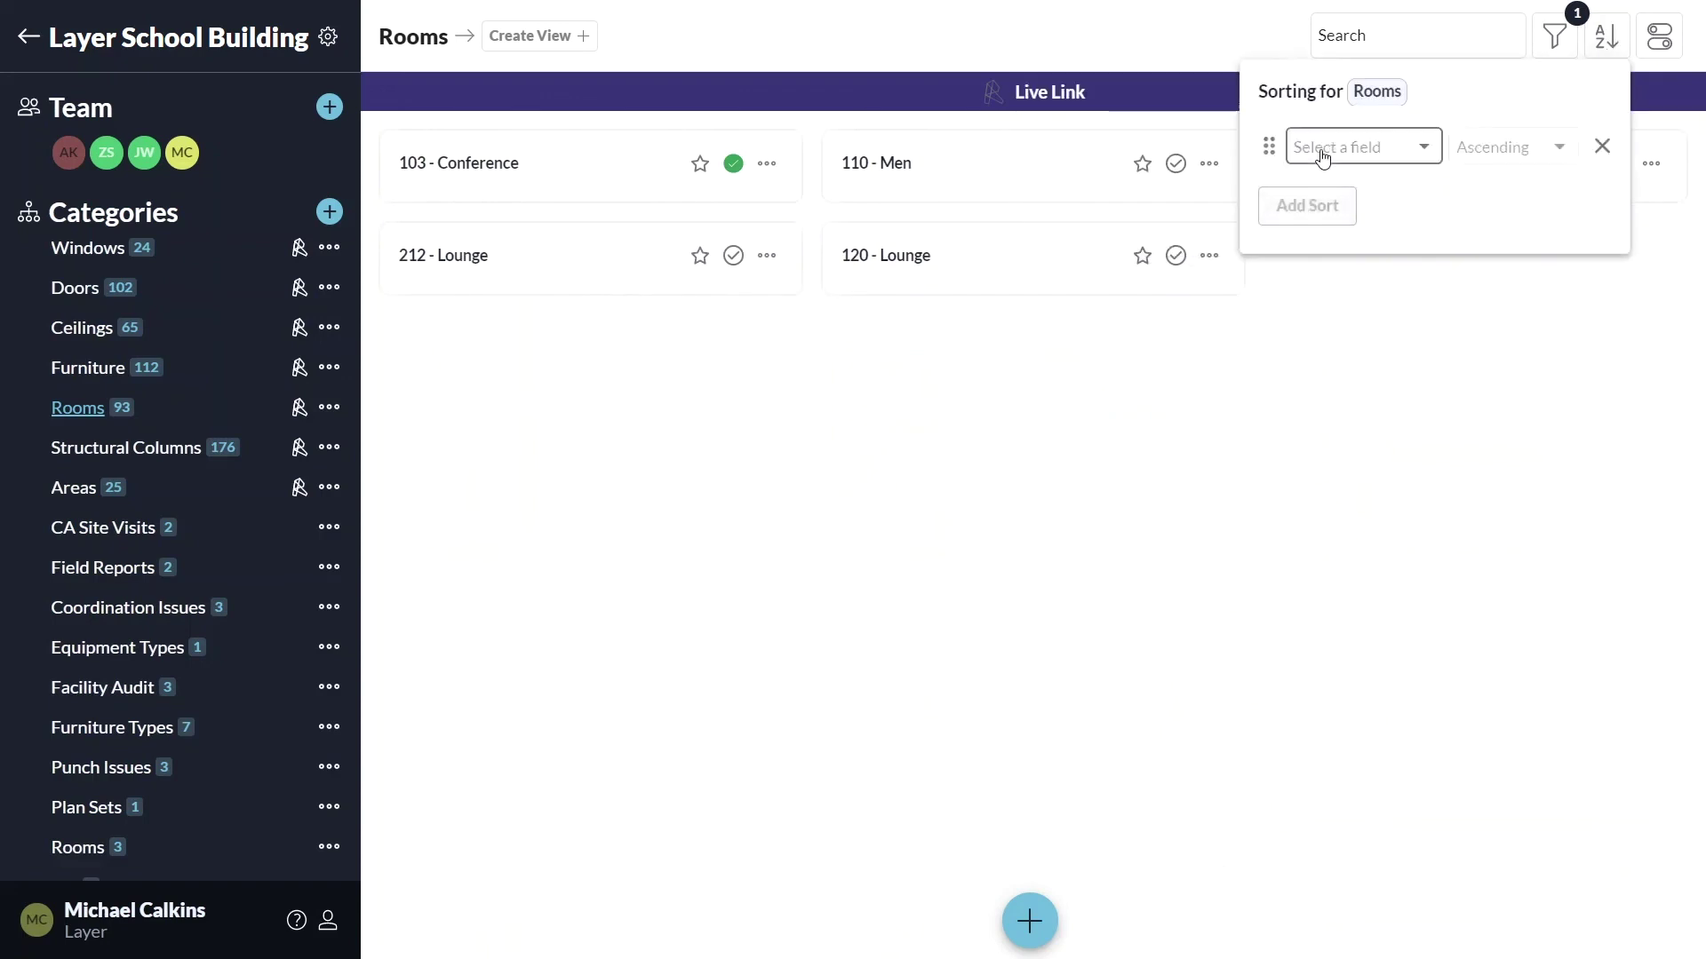
left_click(1312, 149)
left_click(1327, 238)
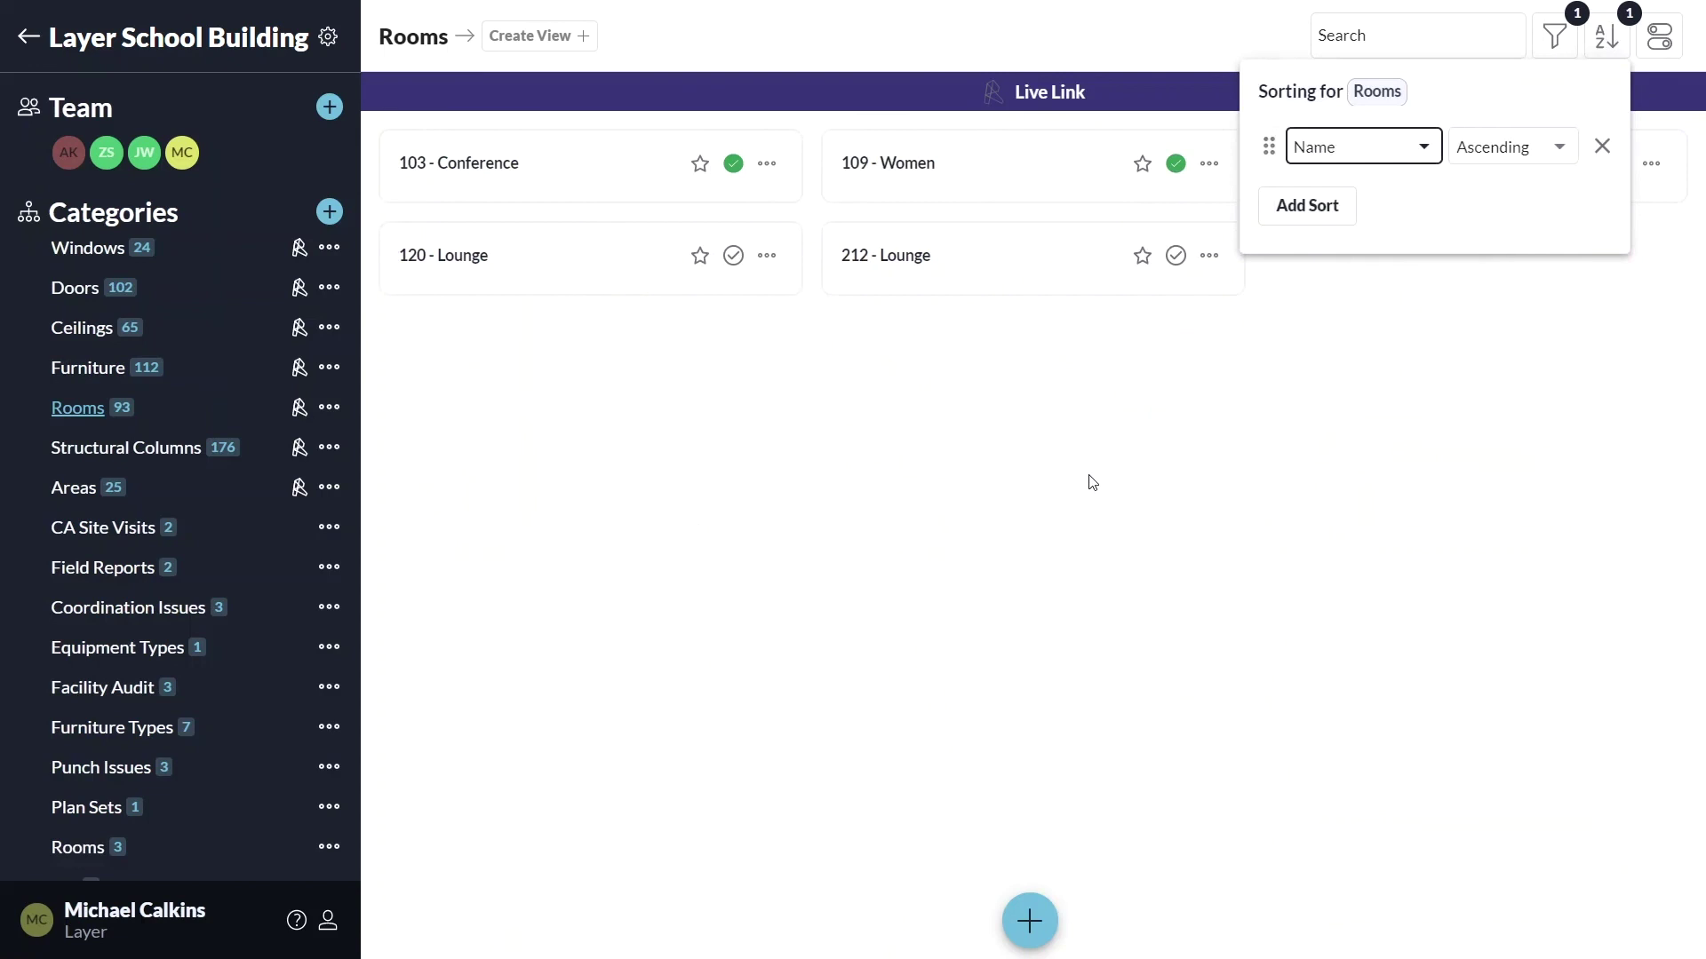
left_click(830, 350)
left_click(561, 175)
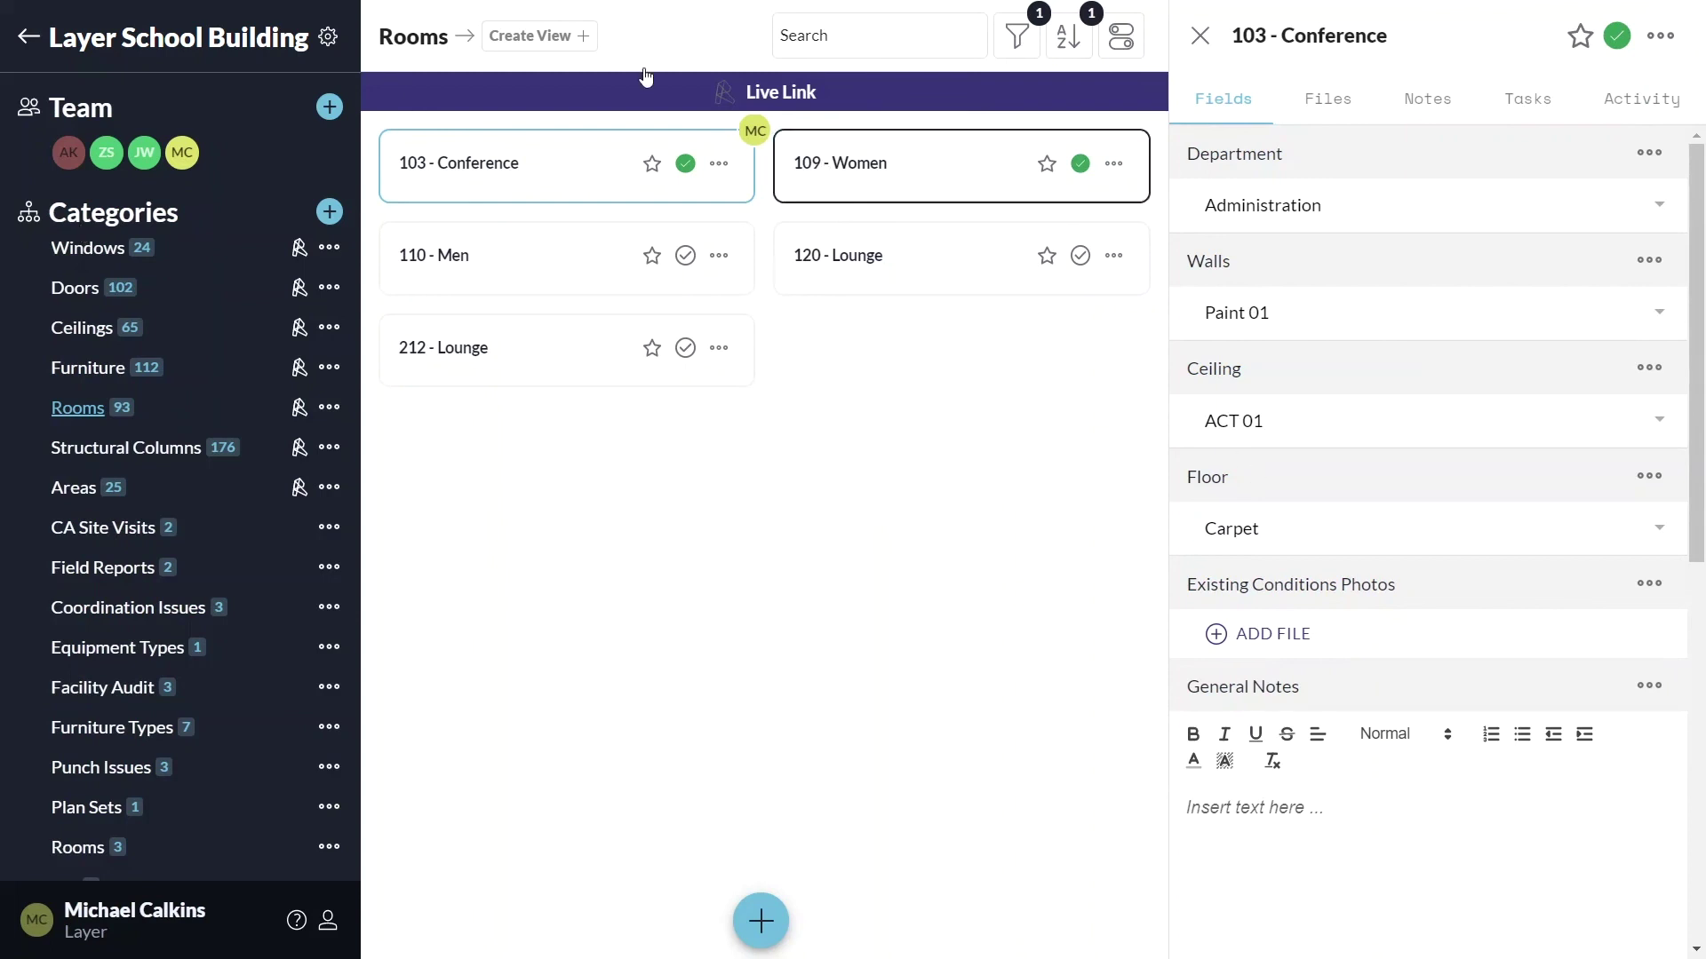
- Create a Table view of the rooms named "Admin Rooms" with the current filter, sort and display options
left_click(583, 37)
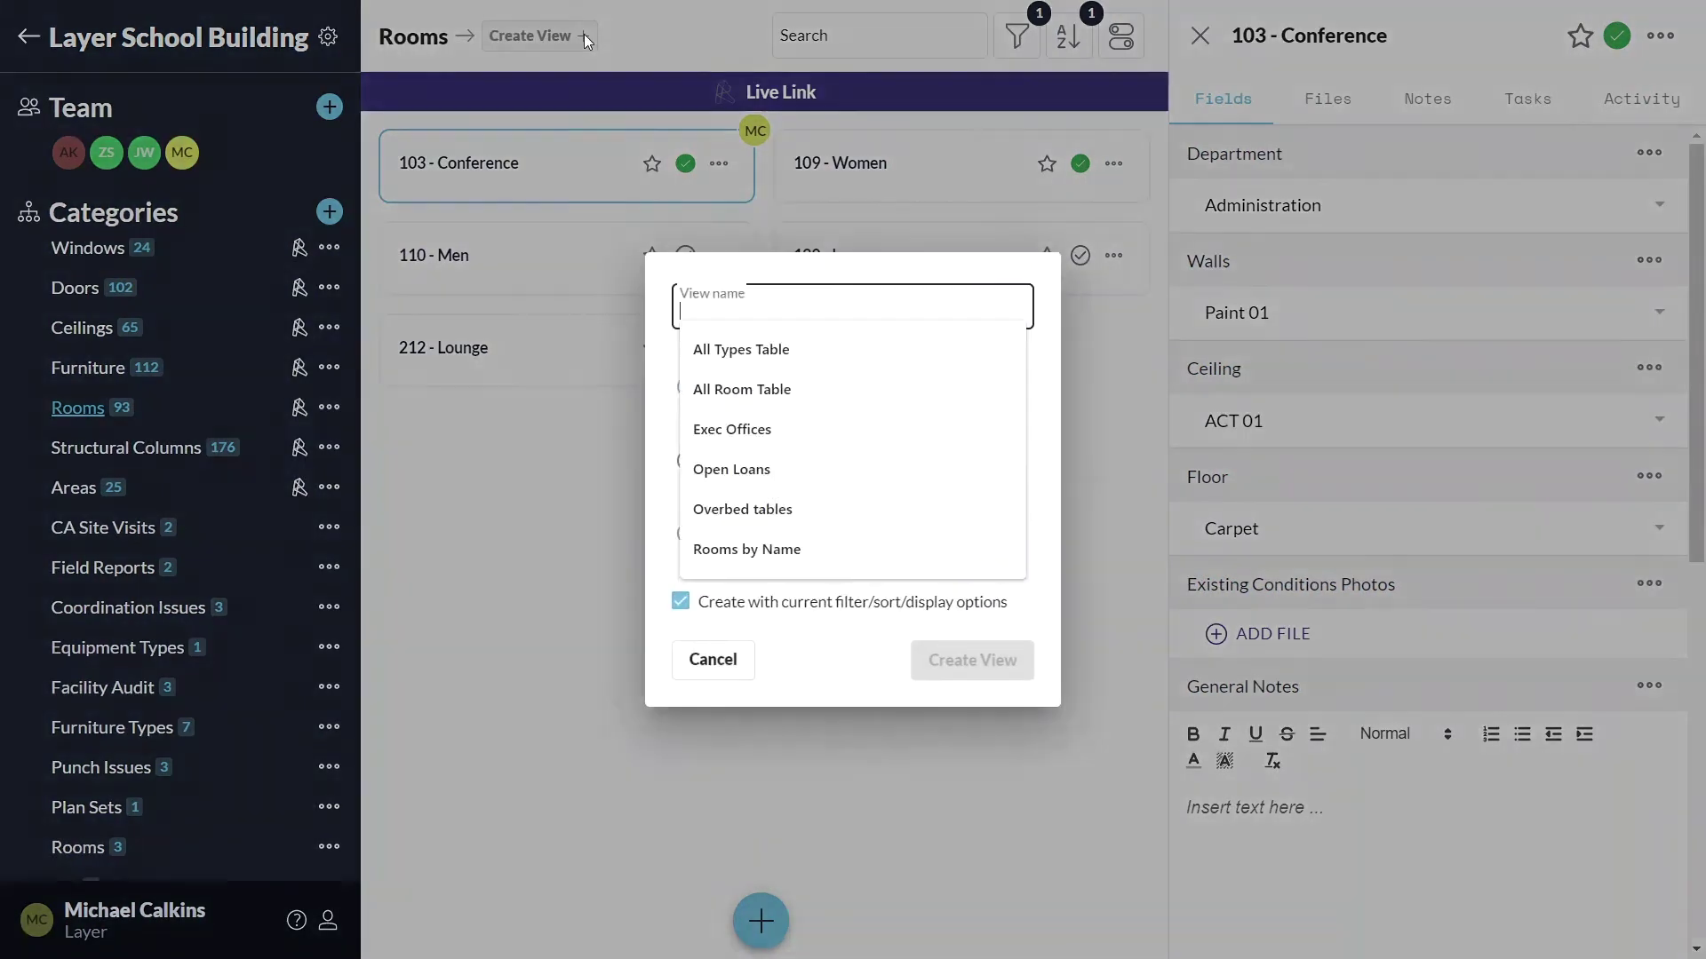
type("Admin Rooms")
left_click(769, 349)
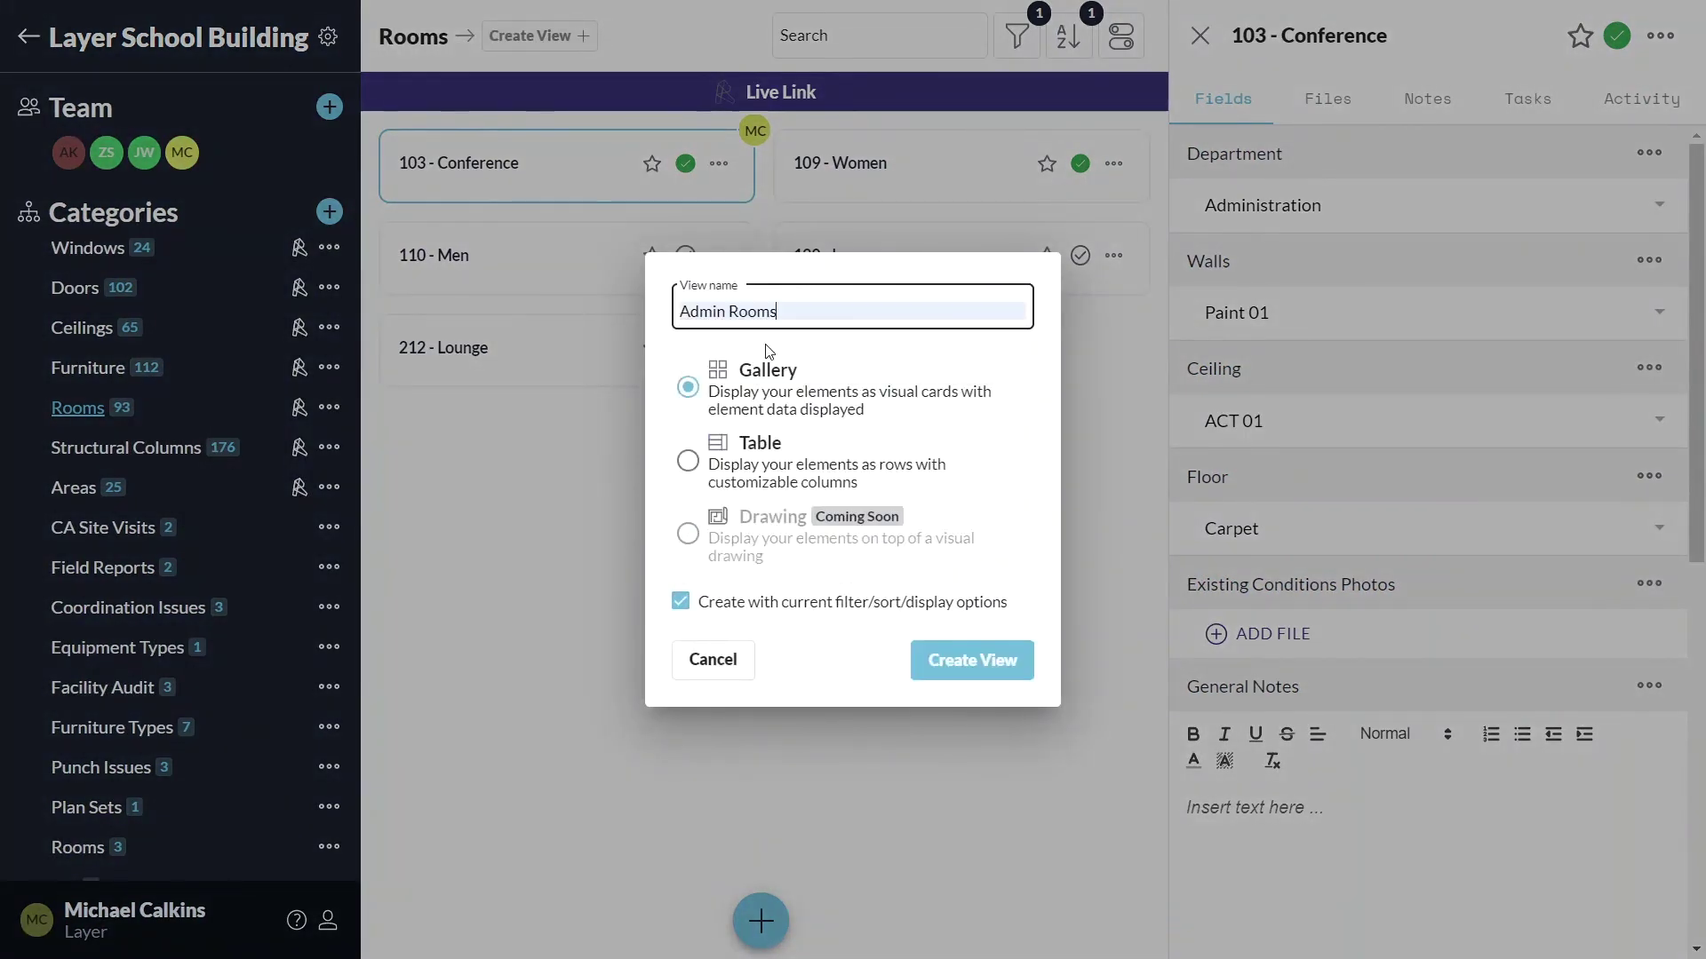
left_click(735, 455)
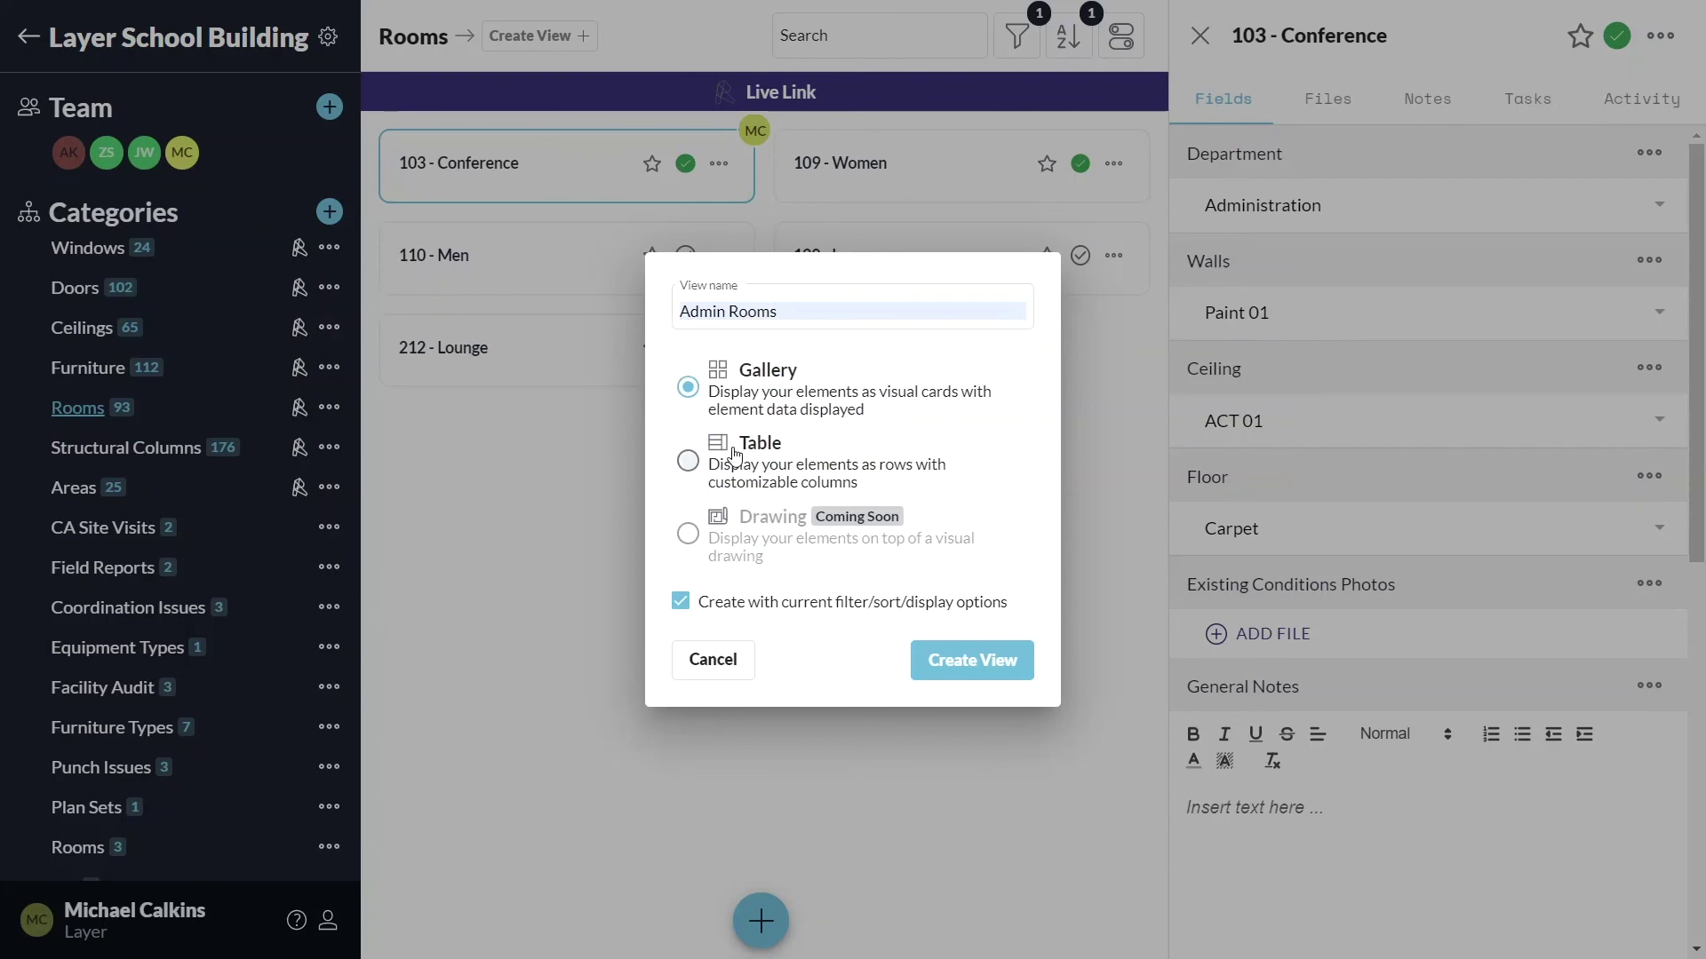
left_click(946, 662)
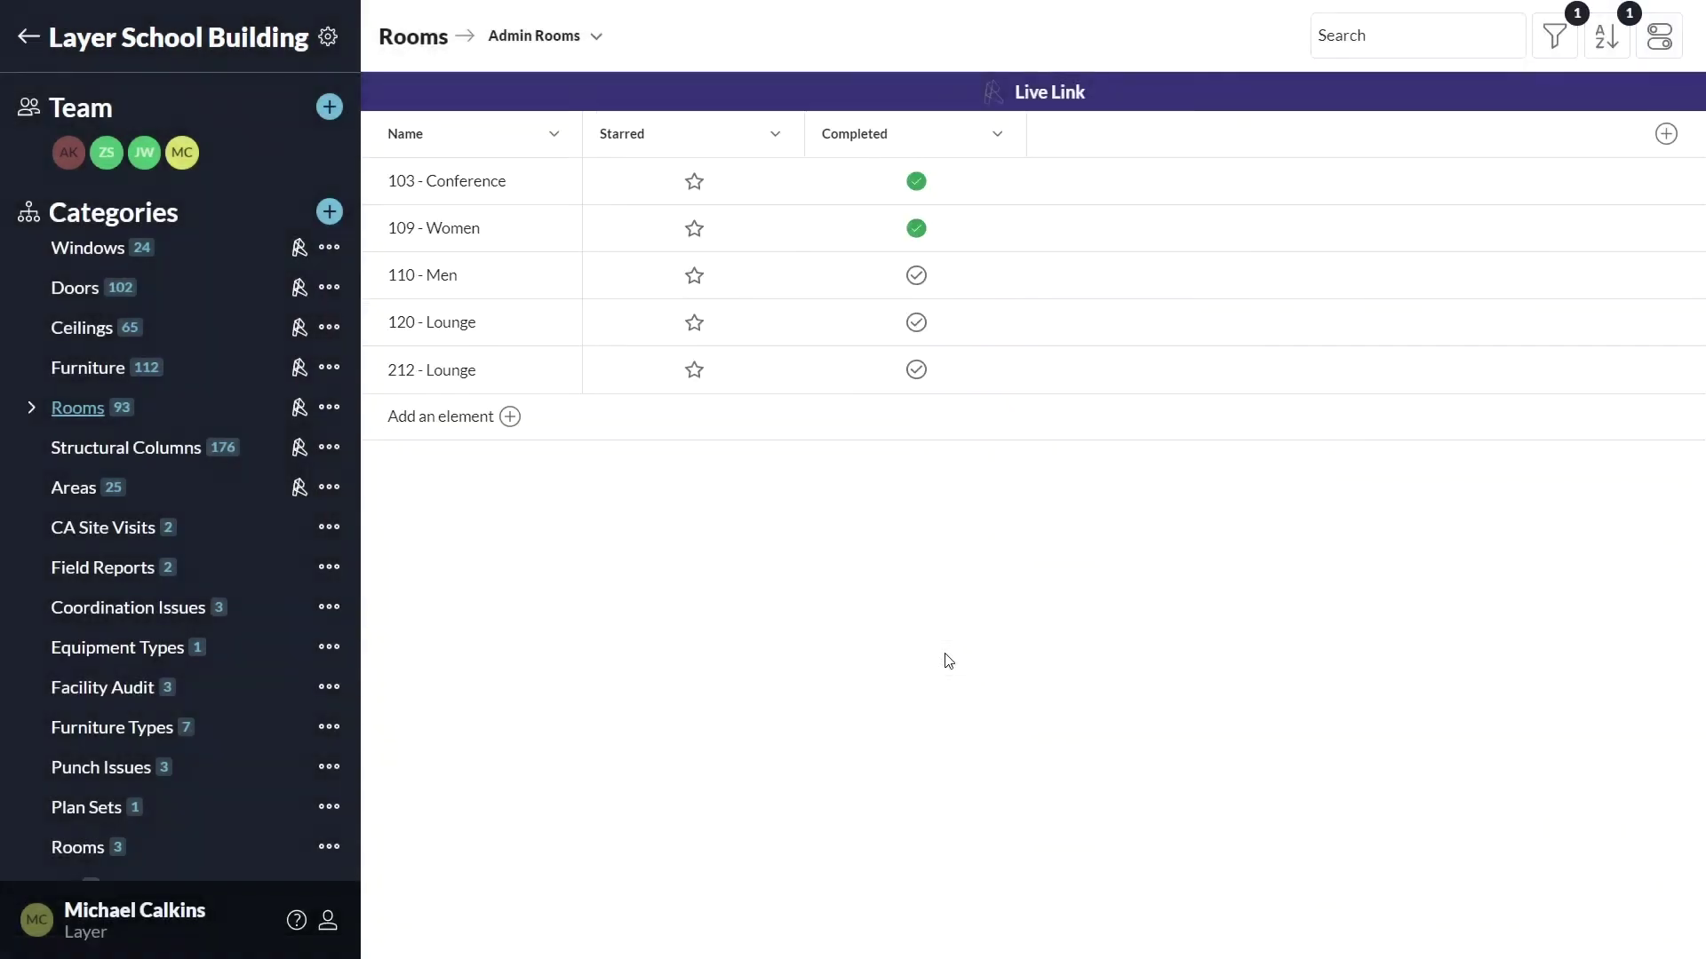
- Add the Department field as a column in the Admin Rooms view and save it for the view
left_click(1660, 40)
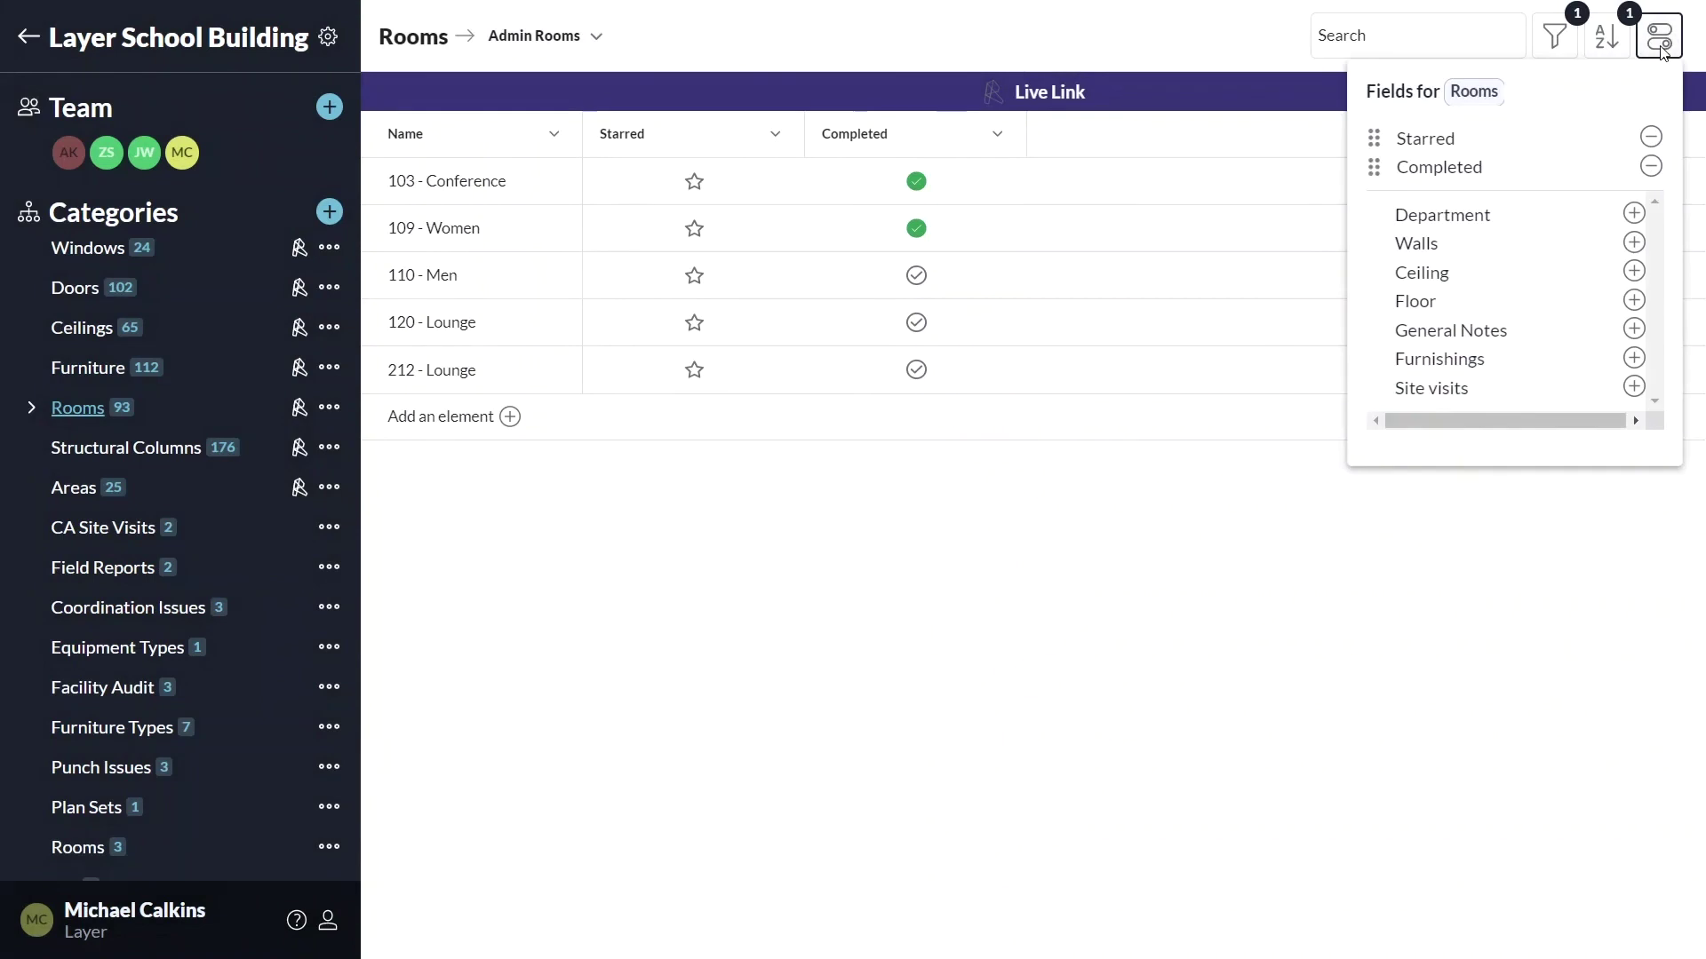
left_click(1635, 214)
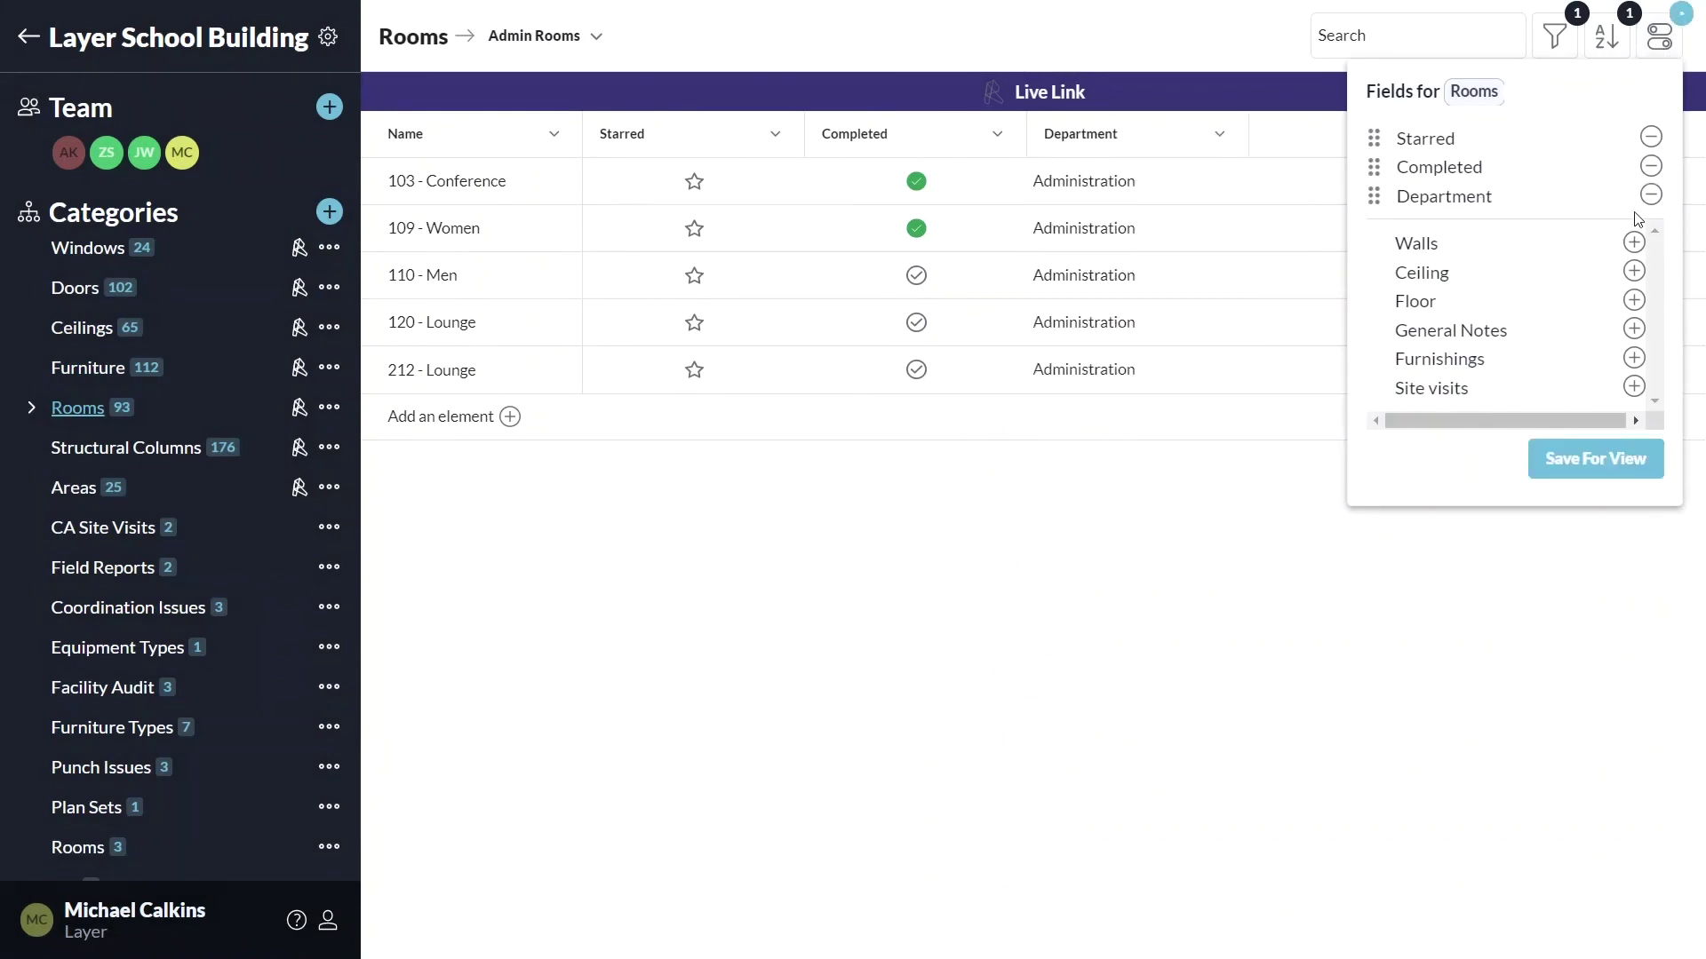
left_click(1561, 454)
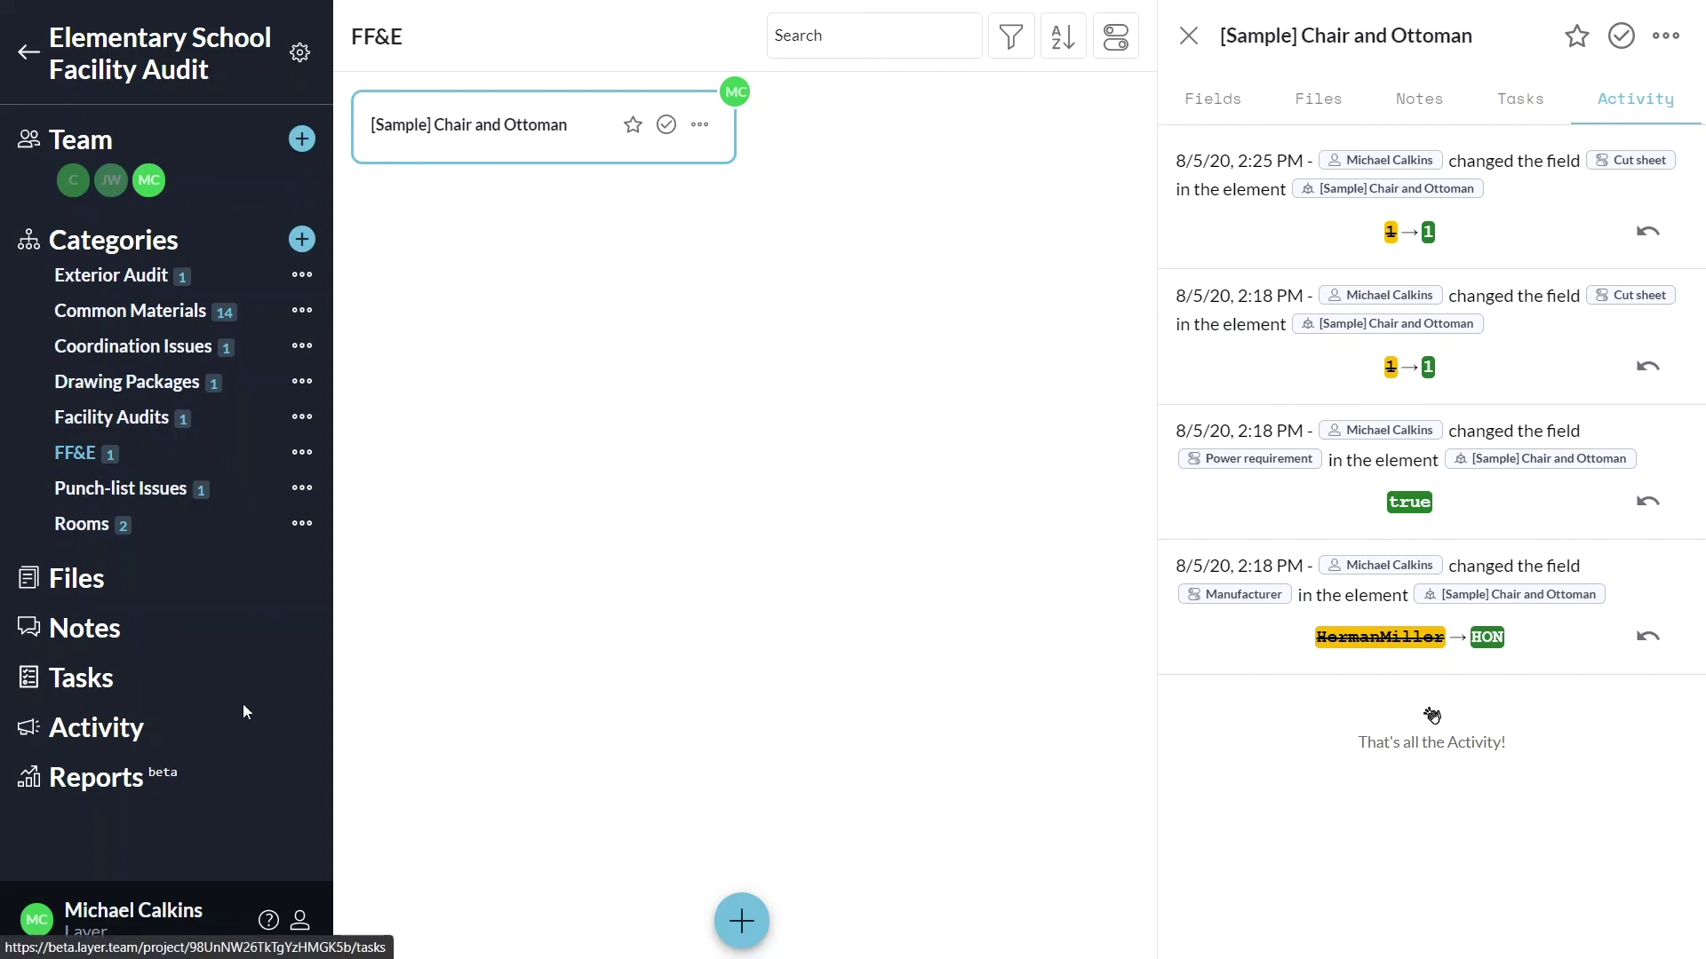
- Start a new report in the Elementary School Facility Audit project and choose Rooms as its category
left_click(260, 786)
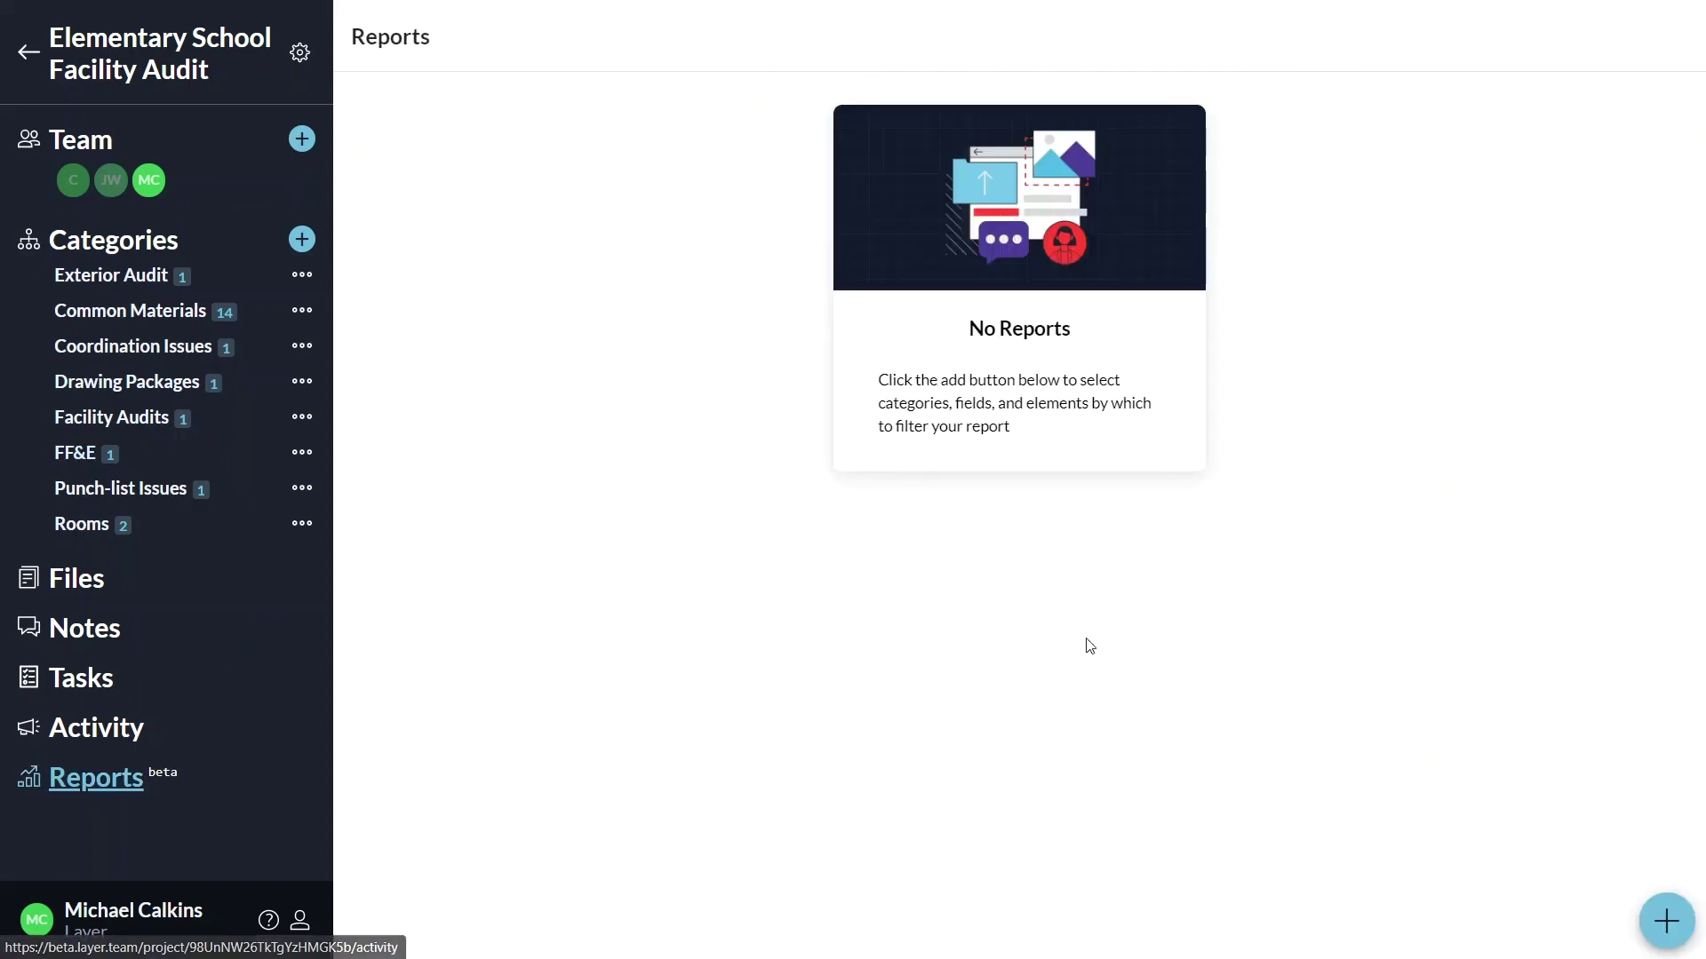
left_click(1650, 924)
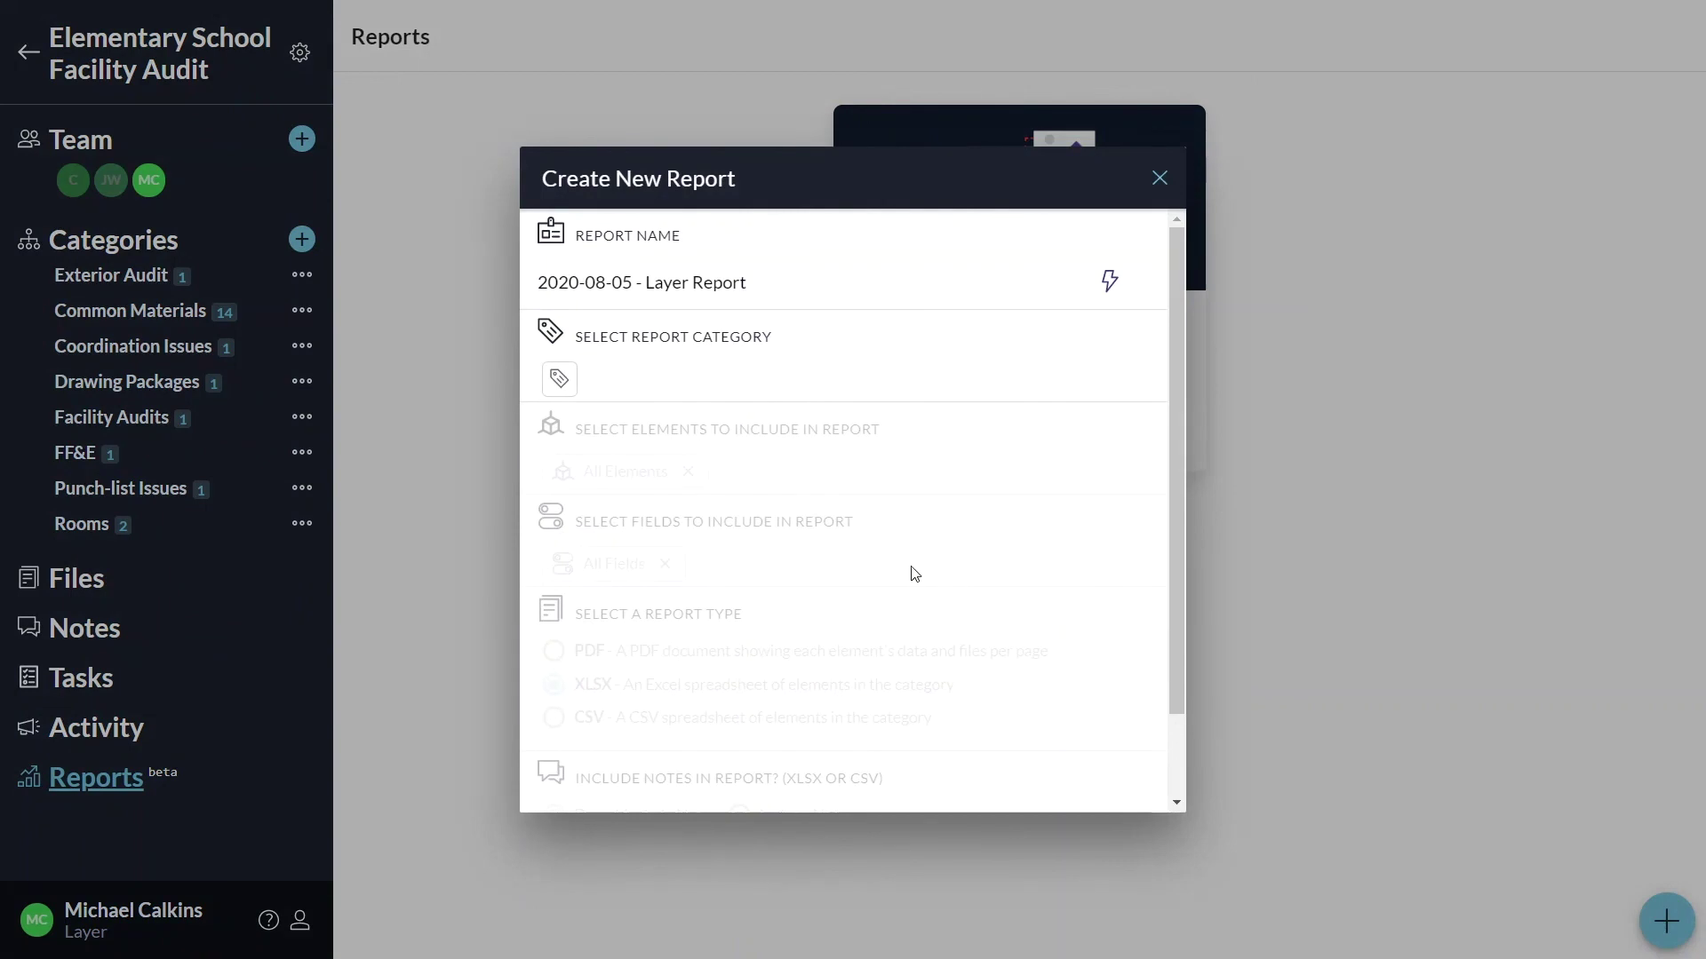
left_click(559, 379)
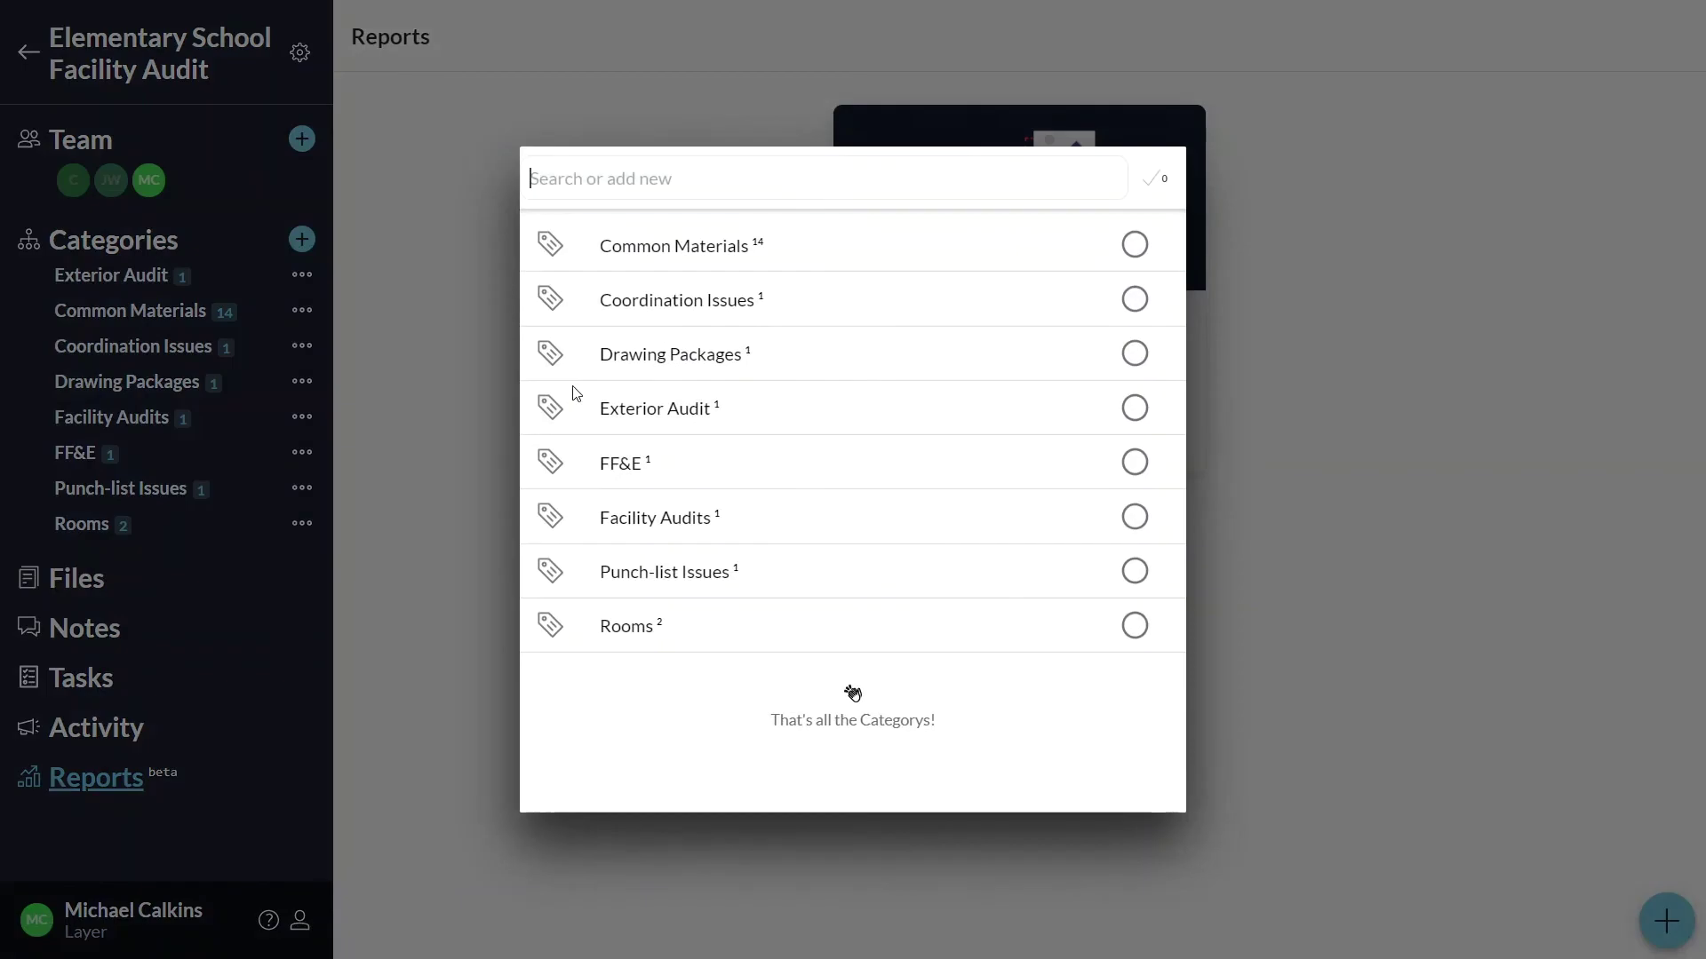
left_click(1133, 627)
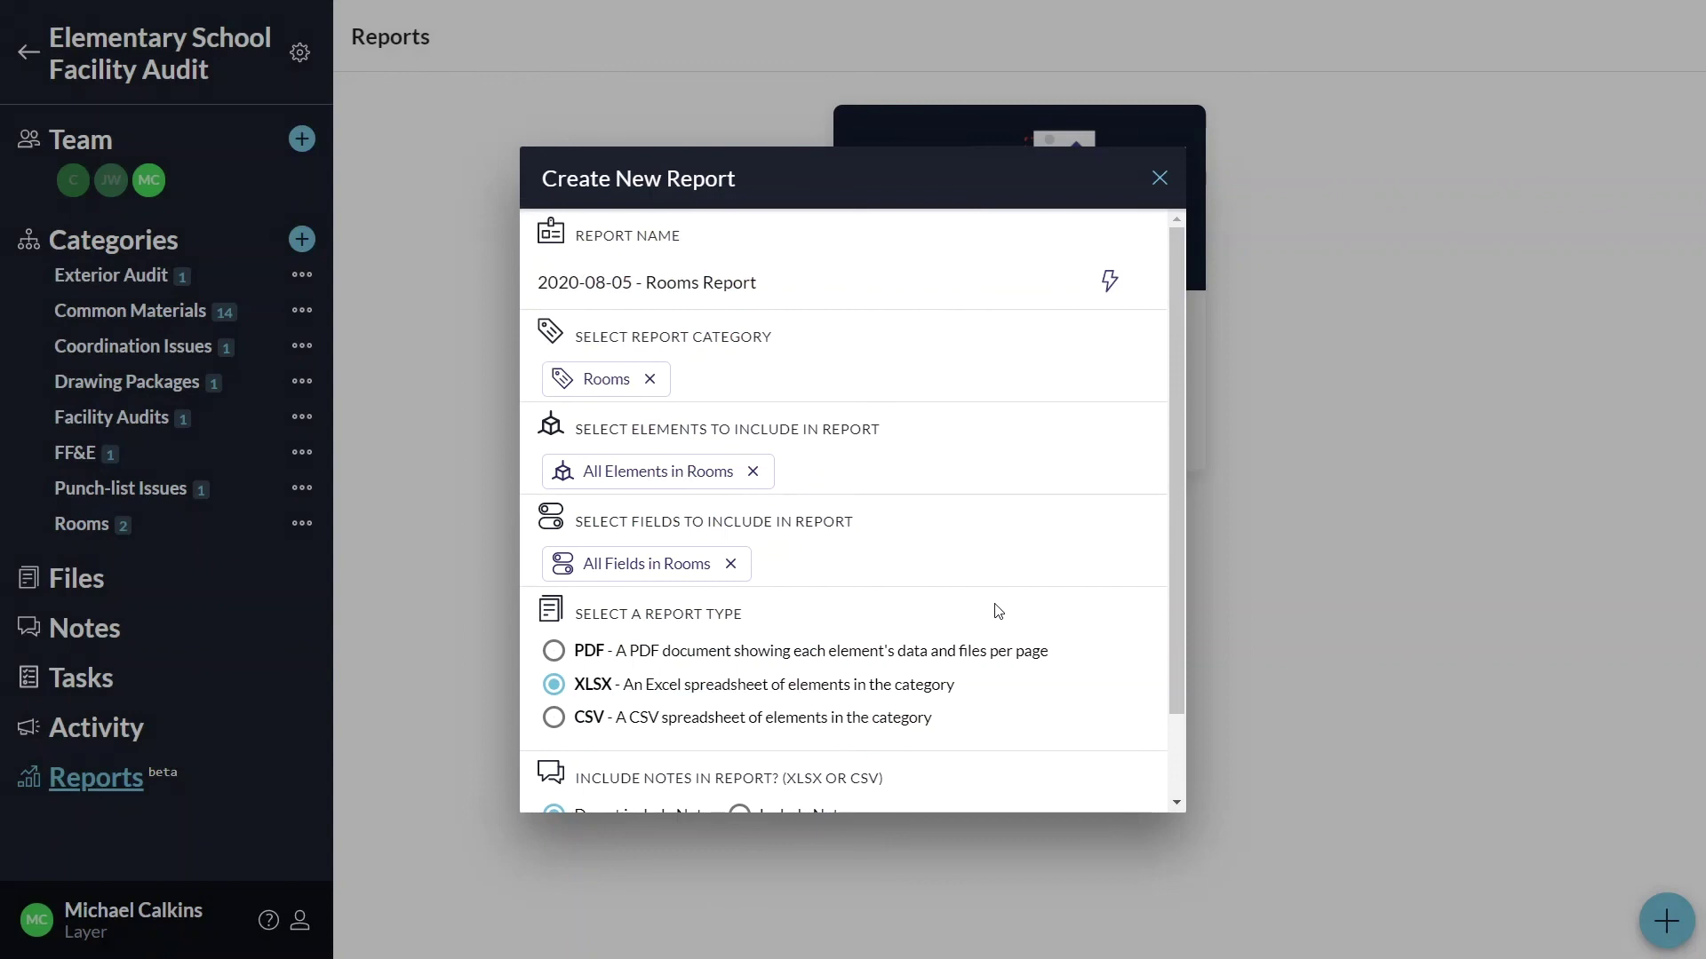
- Check the report's element and field choices, and generate it as XLSX with all elements and fields, without notes
left_click(618, 472)
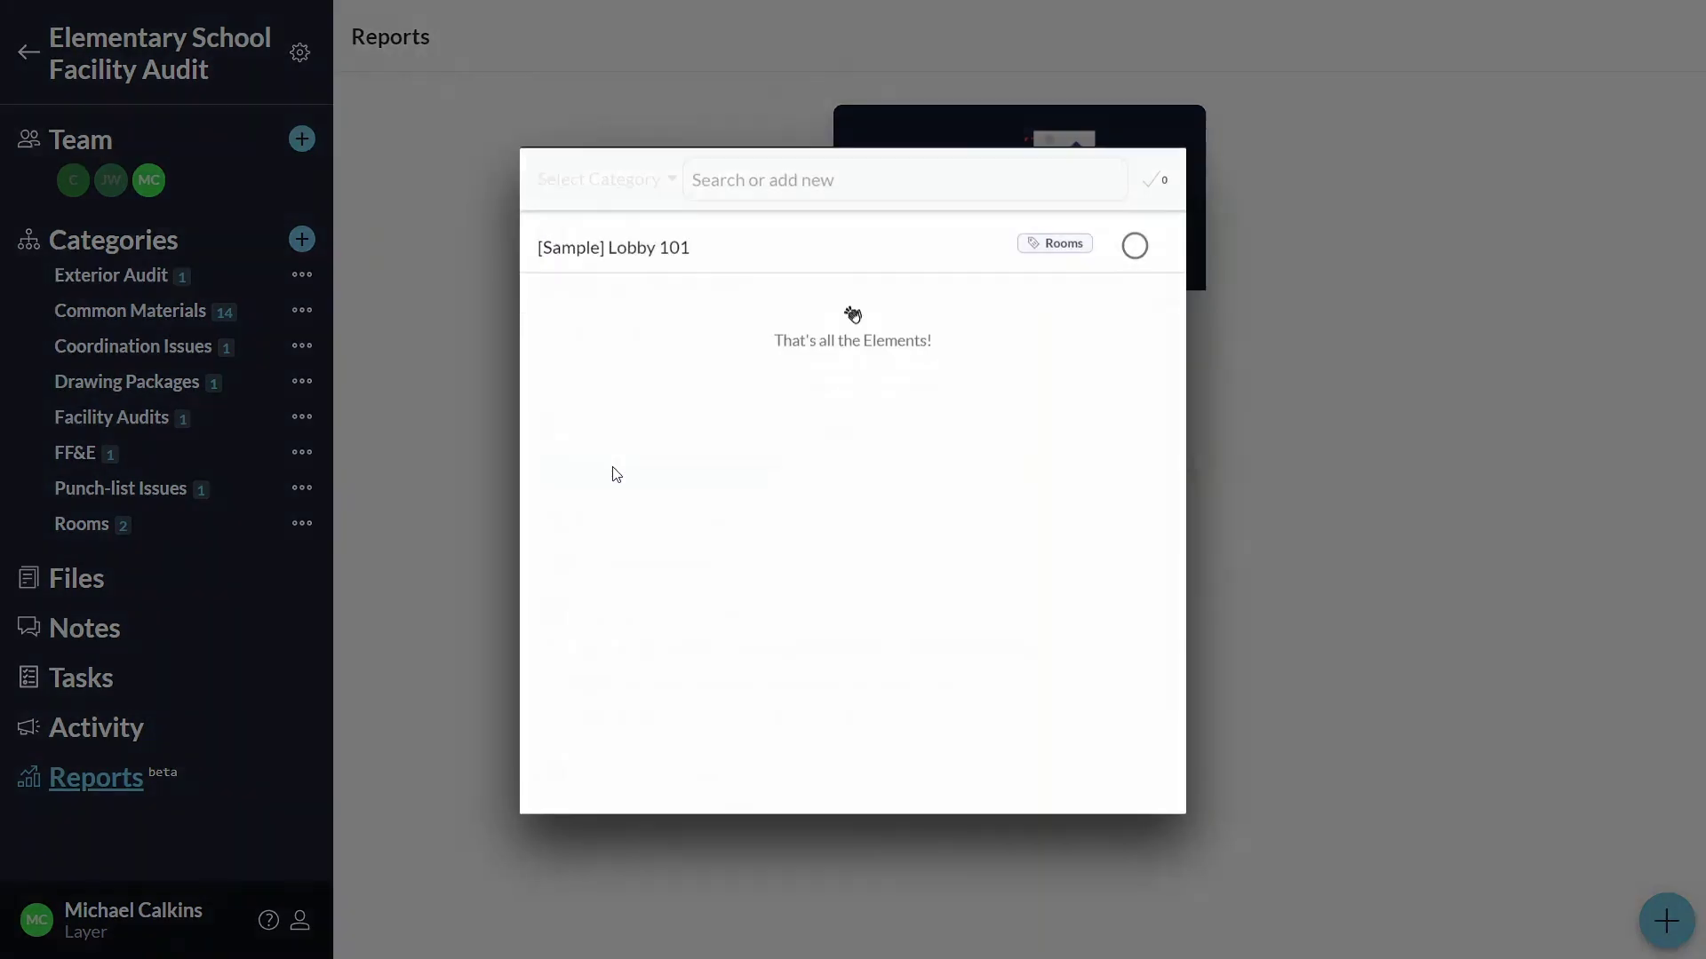
key("Escape")
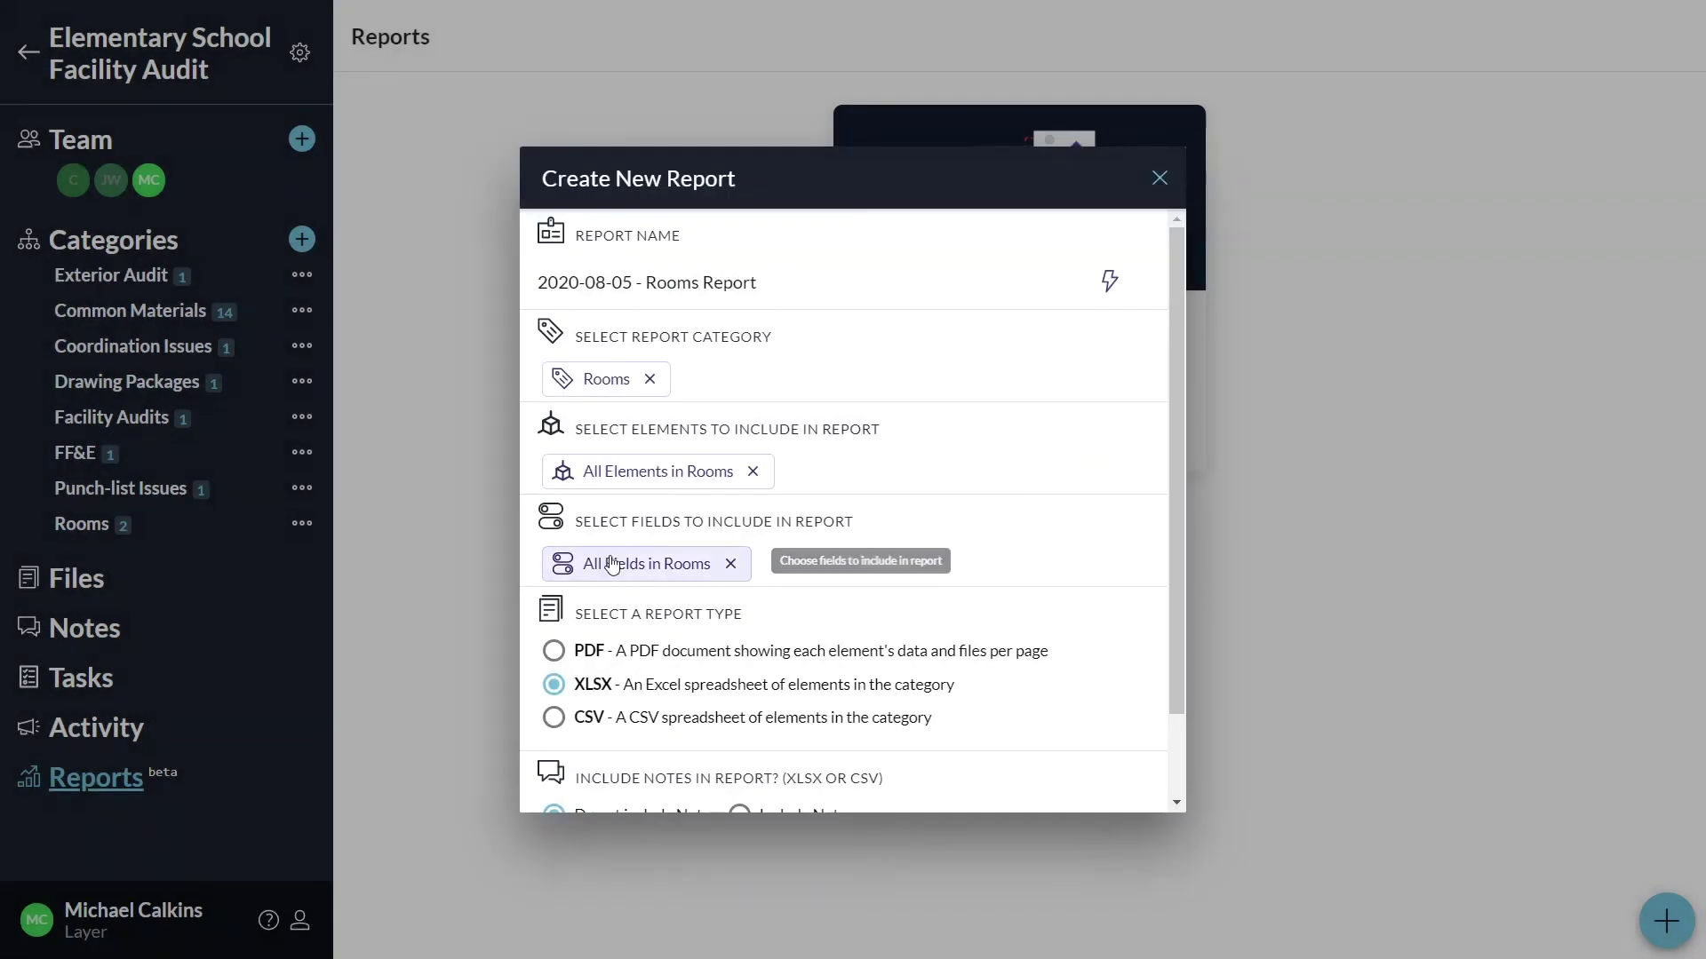
left_click(609, 561)
key("Escape")
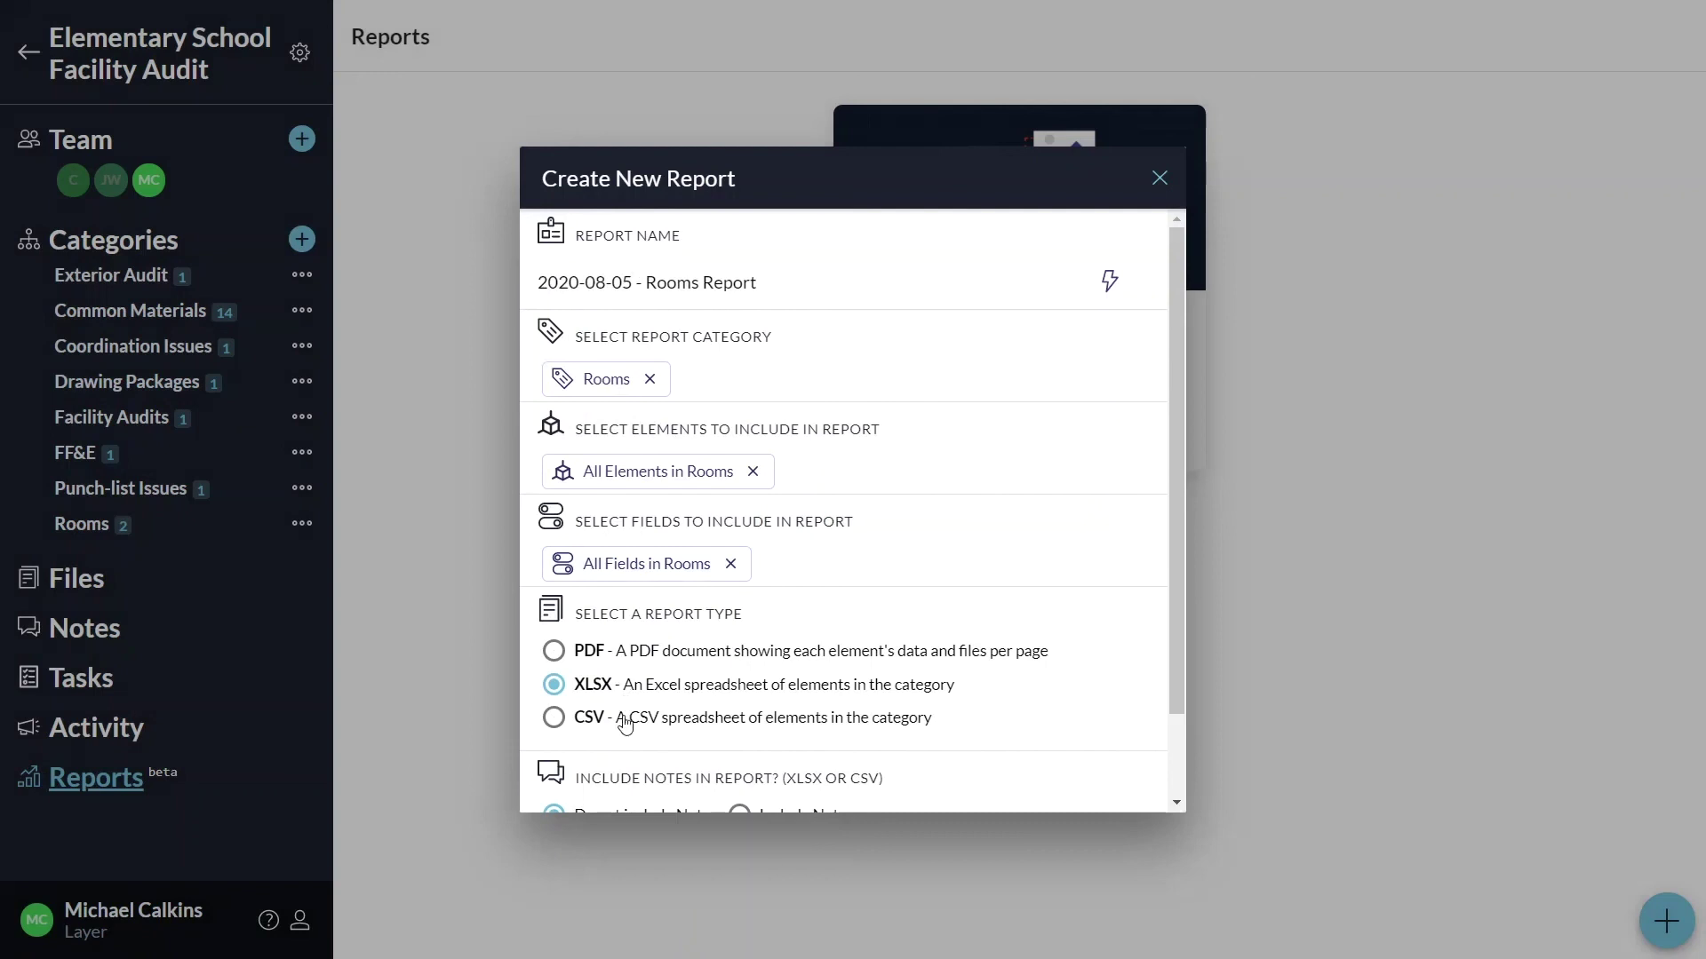
scroll(627, 724, "down", 2)
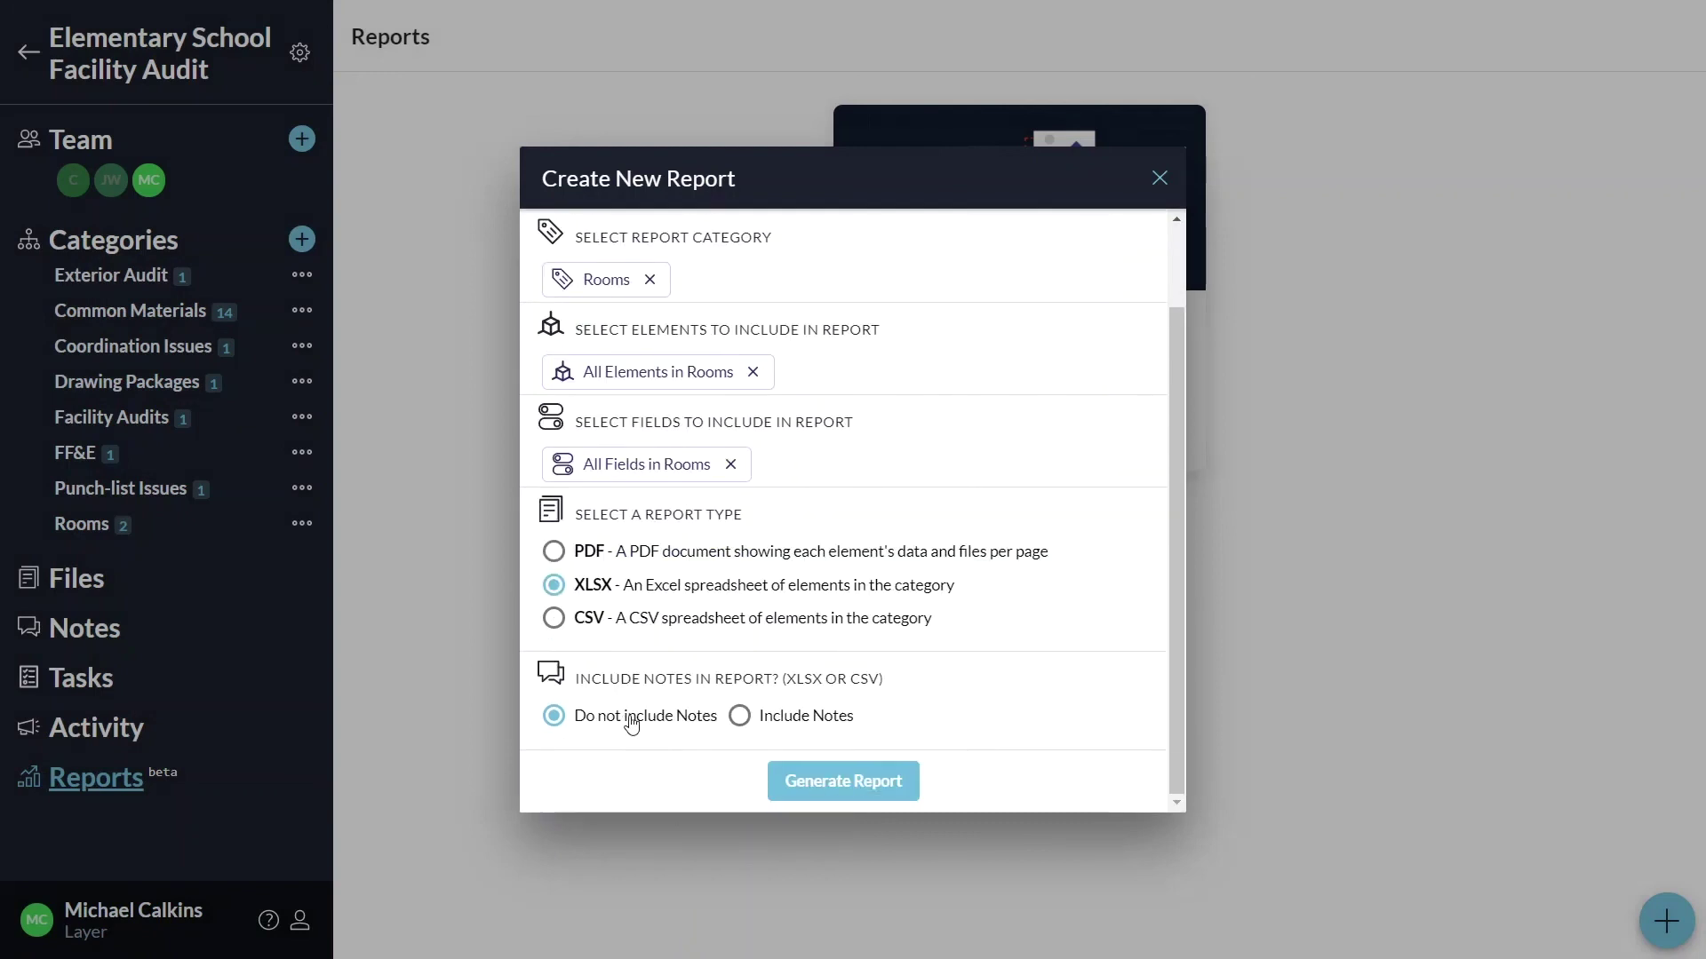
left_click(843, 782)
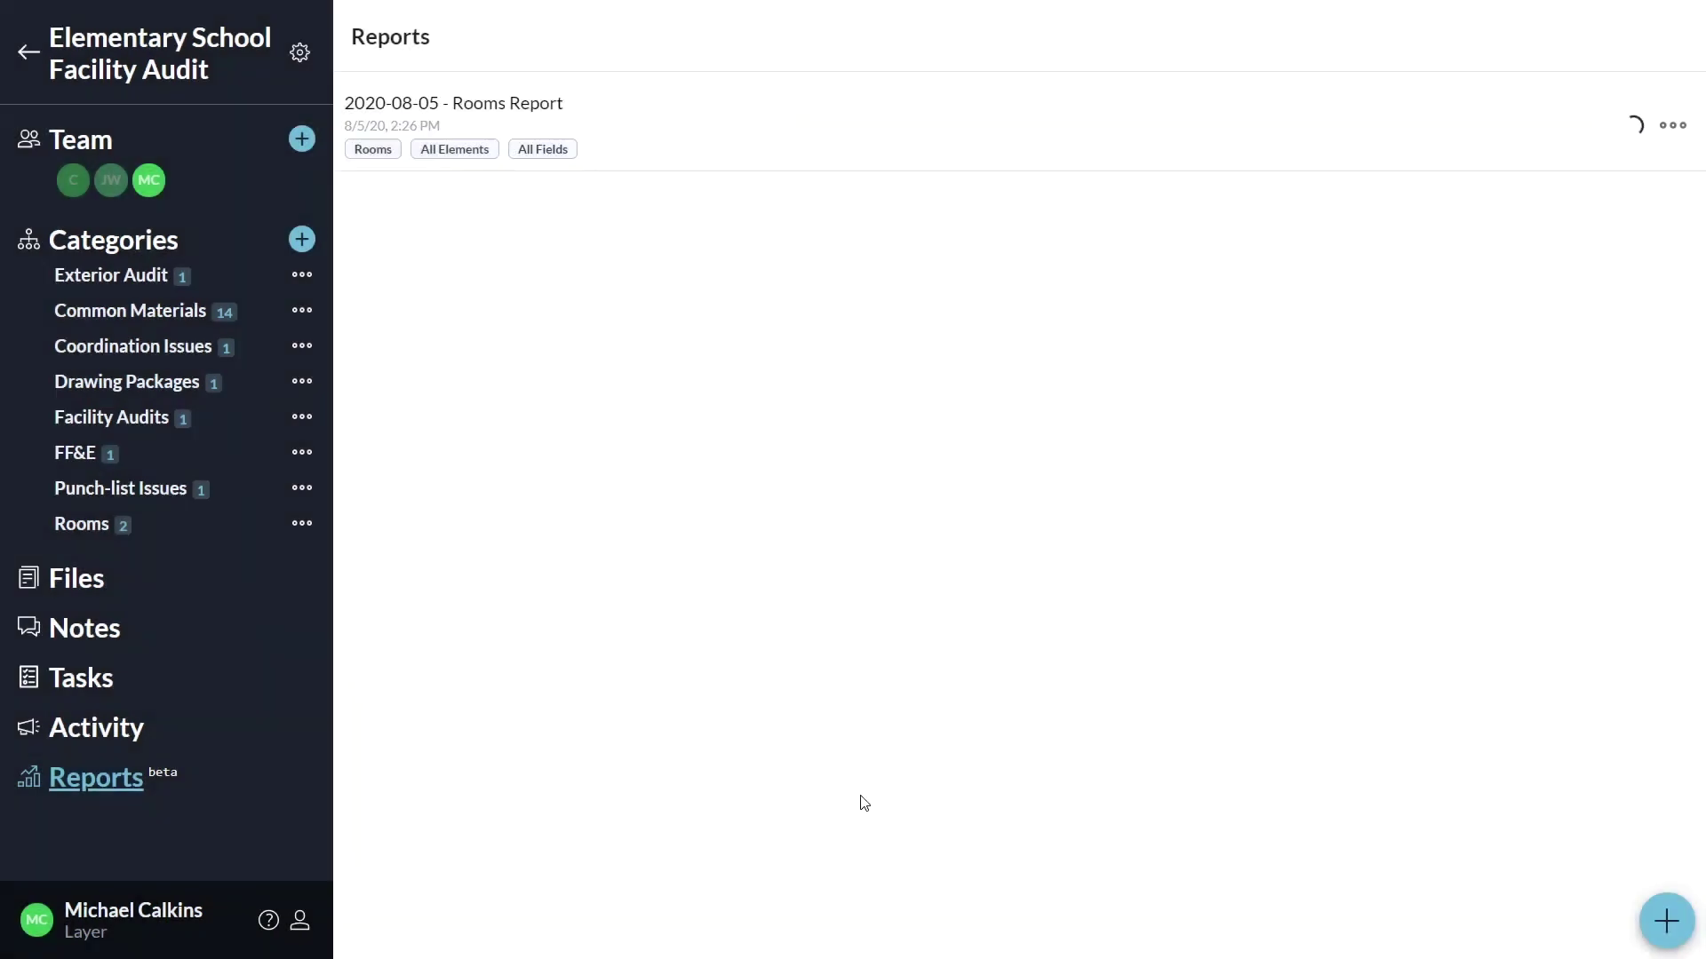